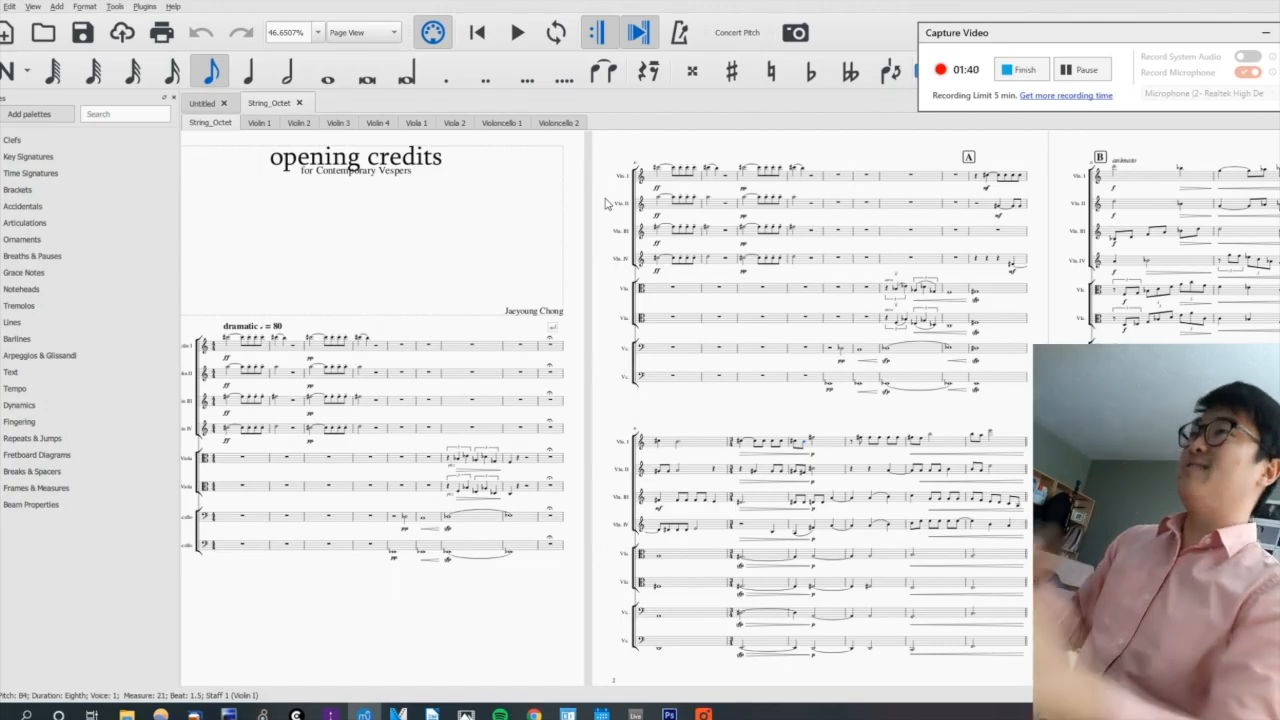
{"action": "left_click_drag", "start_coordinate": [645, 148], "coordinate": [249, 149]}
{"action": "left_click_drag", "start_coordinate": [743, 137], "coordinate": [310, 170]}
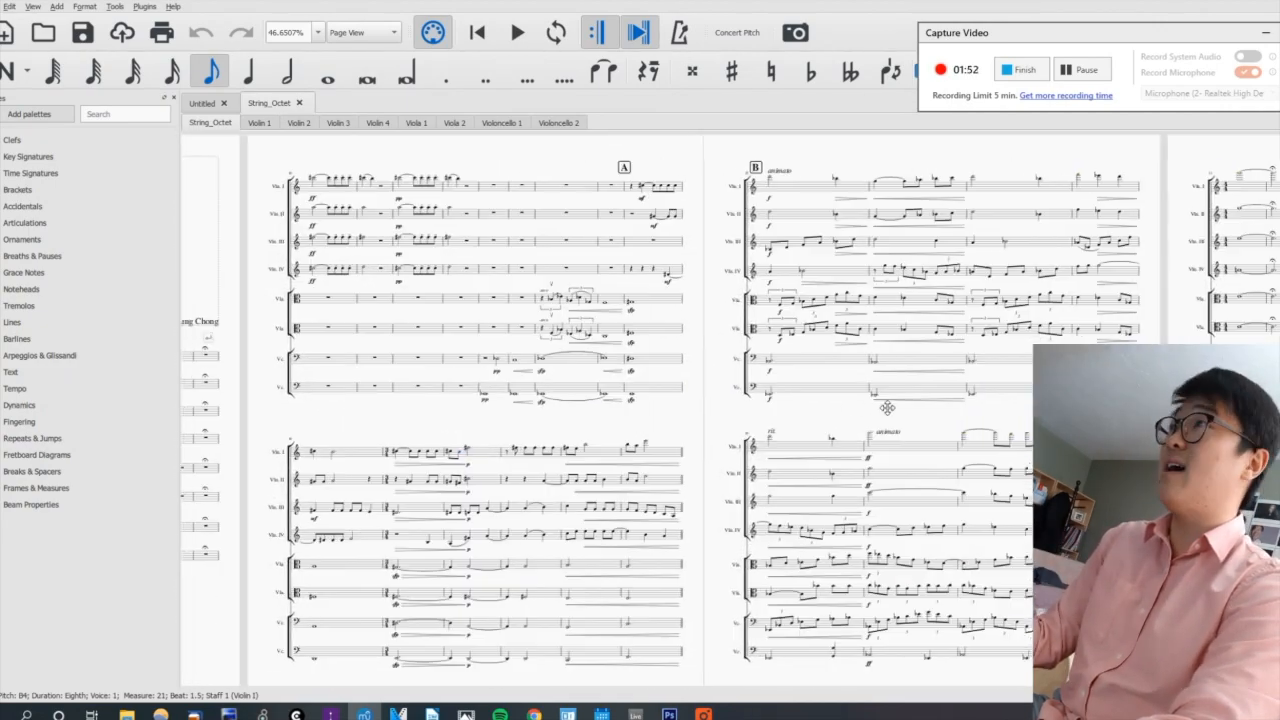
{"action": "left_click_drag", "start_coordinate": [886, 409], "coordinate": [817, 392]}
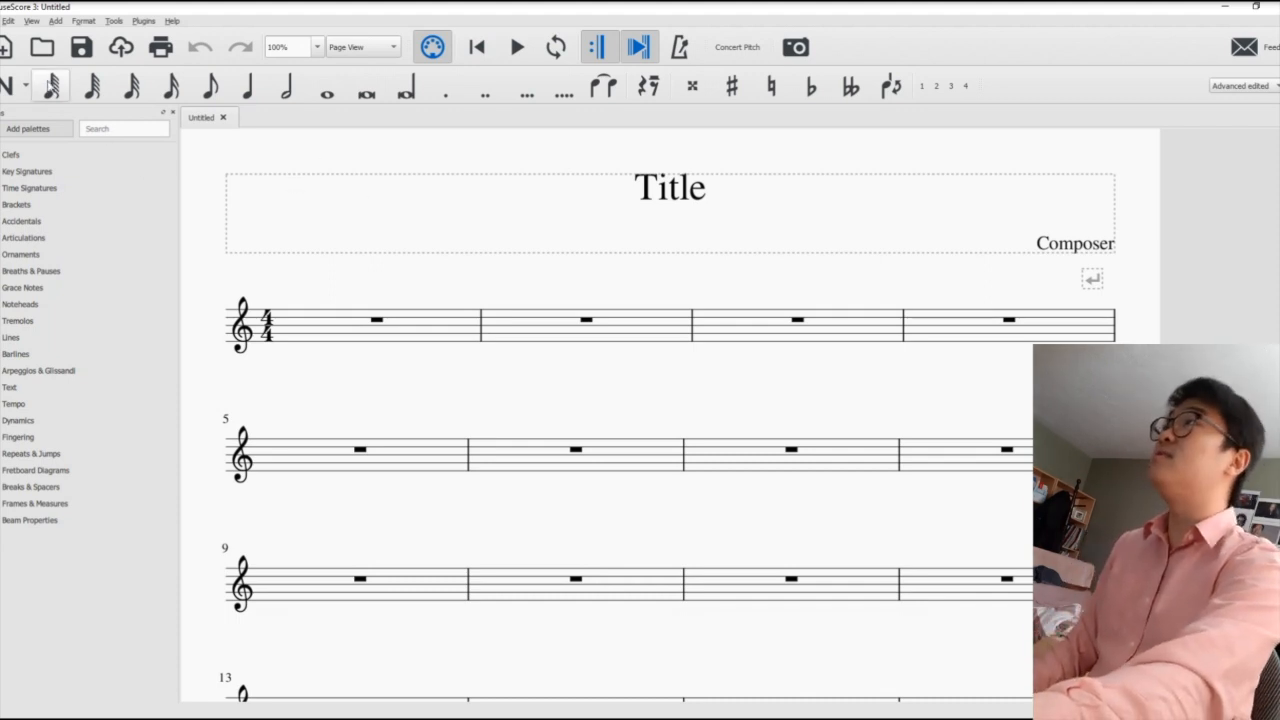
- Open the Start Center, widen its window, and start creating a new score
{"action": "left_click", "coordinate": [2, 21]}
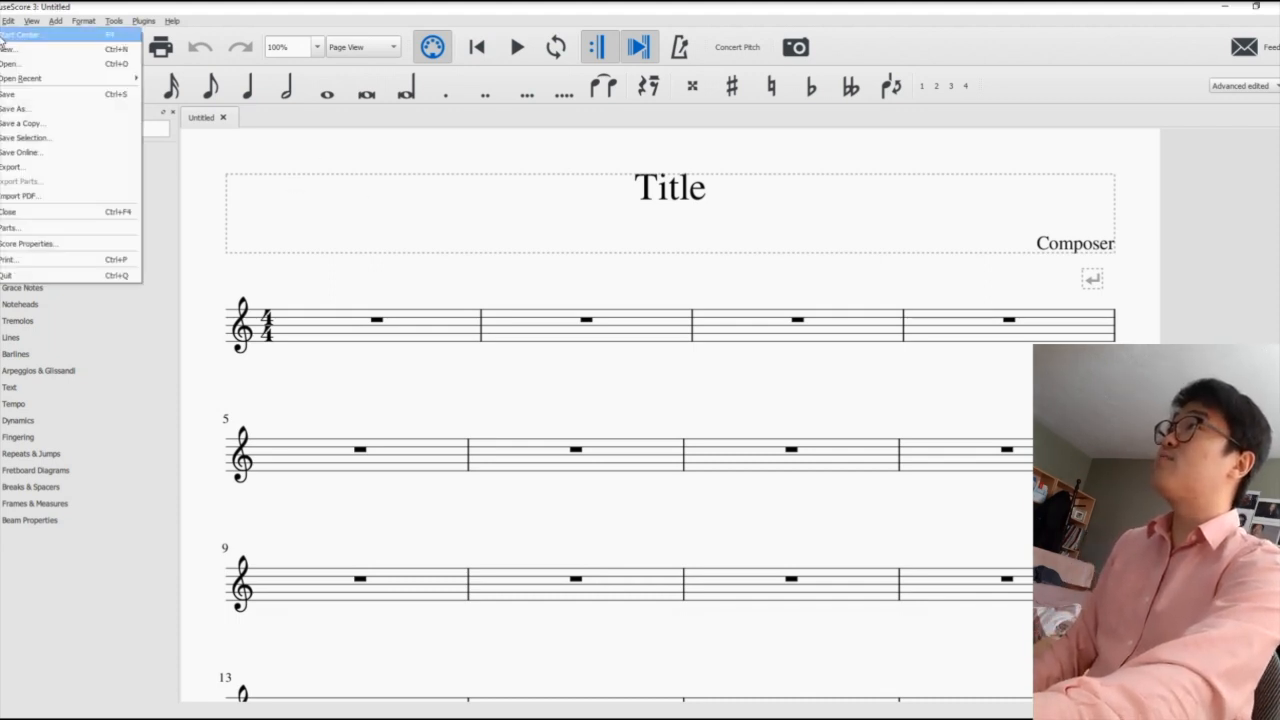
{"action": "left_click", "coordinate": [5, 35]}
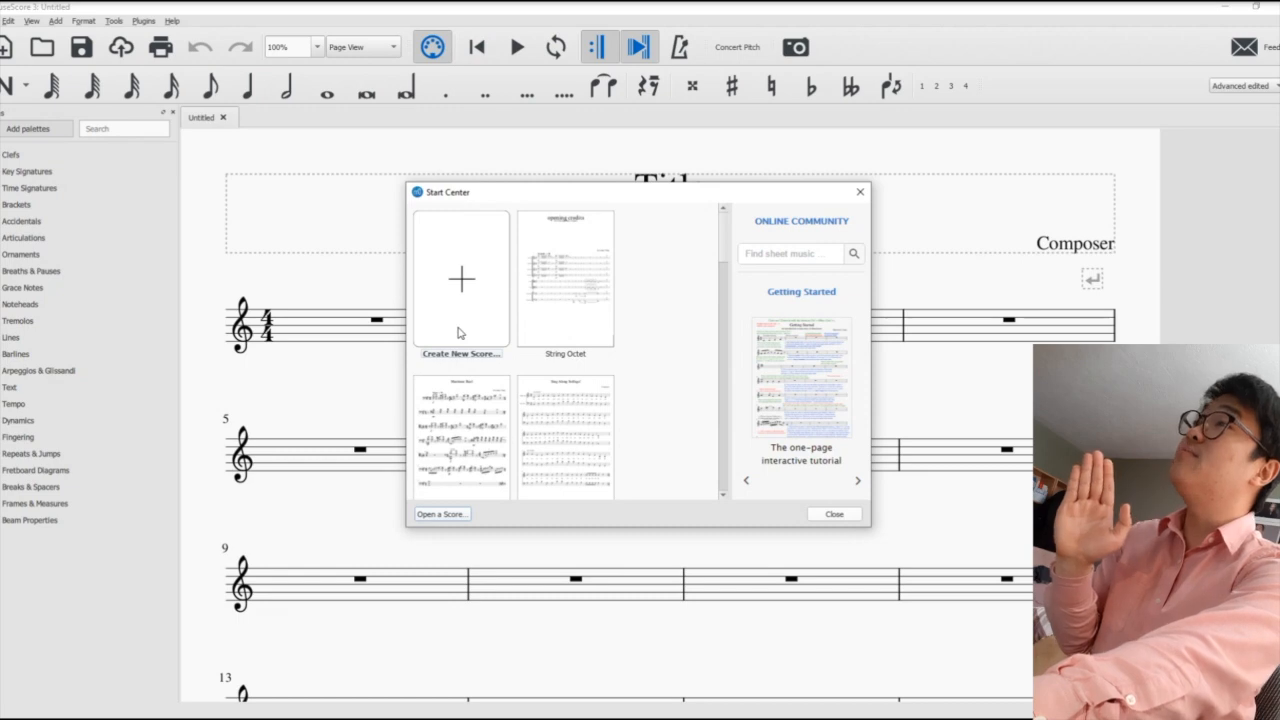
{"action": "scroll", "coordinate": [515, 370], "scroll_direction": "down", "scroll_amount": 1}
{"action": "scroll", "coordinate": [530, 385], "scroll_direction": "up", "scroll_amount": 1}
{"action": "scroll", "coordinate": [550, 377], "scroll_direction": "down", "scroll_amount": 1}
{"action": "scroll", "coordinate": [553, 416], "scroll_direction": "up", "scroll_amount": 1}
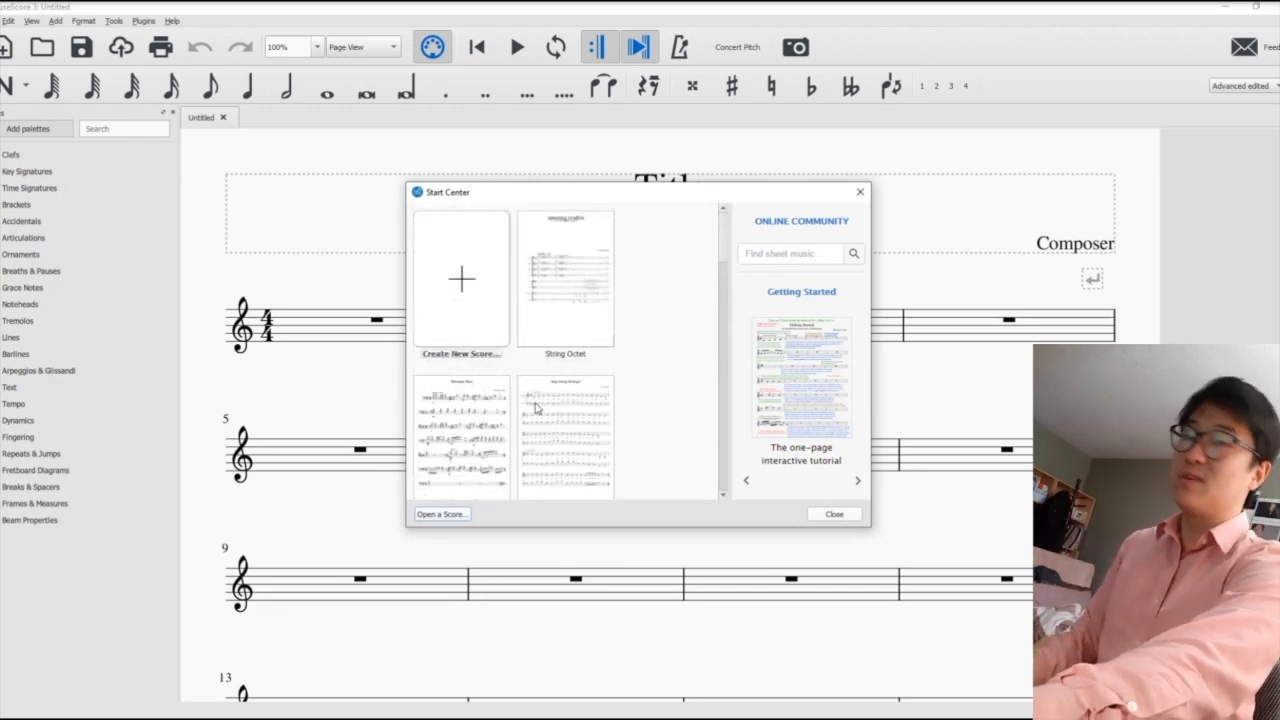
{"action": "left_click_drag", "start_coordinate": [870, 476], "coordinate": [906, 486]}
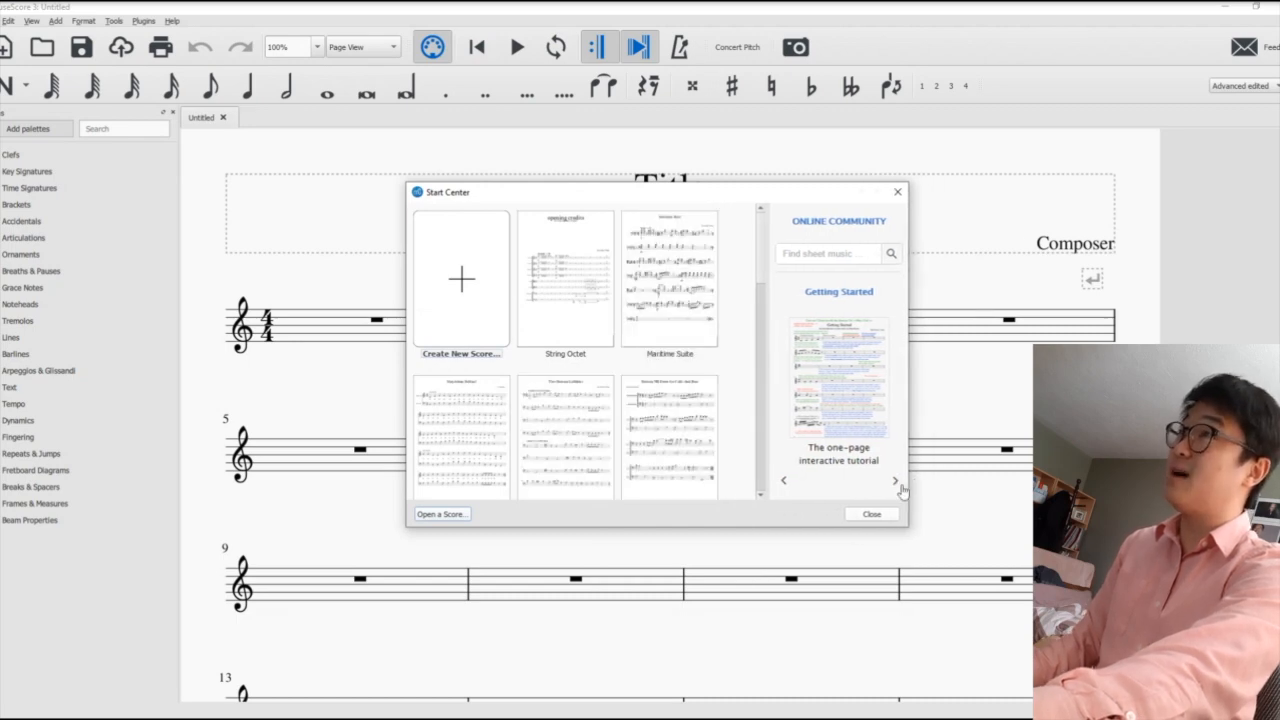
{"action": "left_click", "coordinate": [481, 322]}
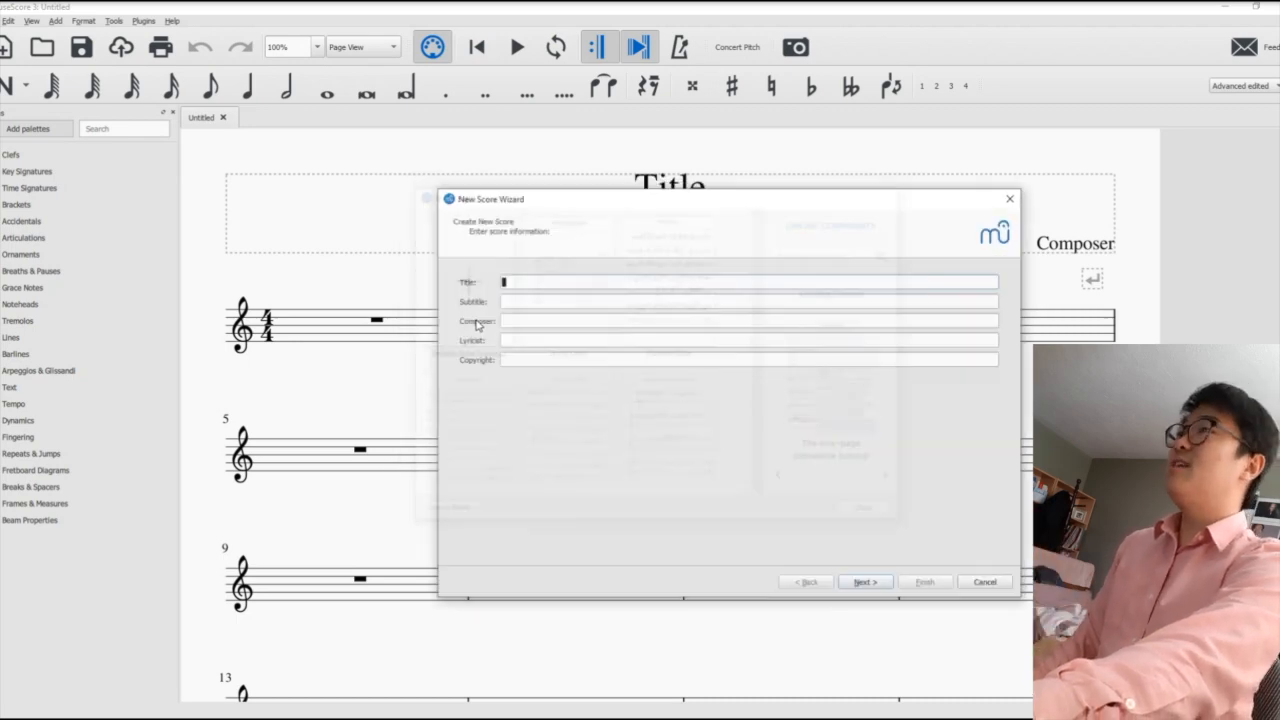
{"action": "left_click_drag", "start_coordinate": [506, 204], "coordinate": [404, 189]}
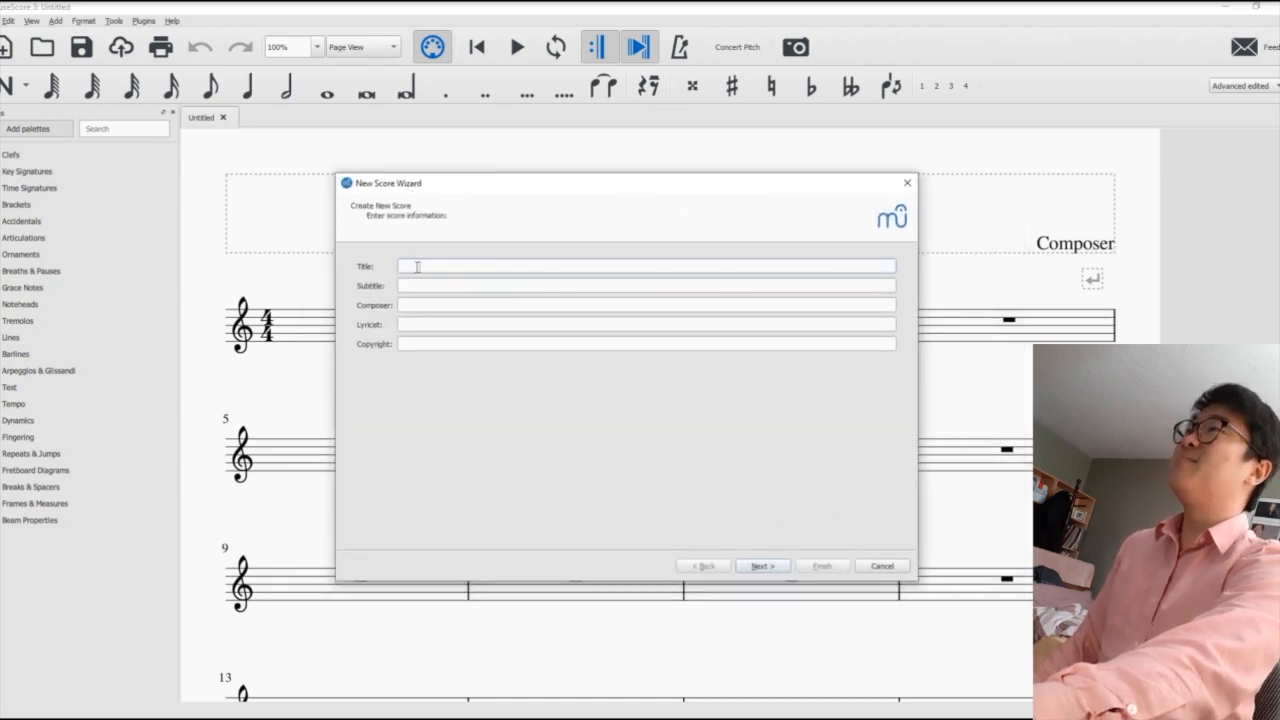
- Enter "Lullaby No.3" as the score's title and "for aspiring cellists" as its subtitle
{"action": "left_click", "coordinate": [769, 570]}
{"action": "left_click", "coordinate": [716, 567]}
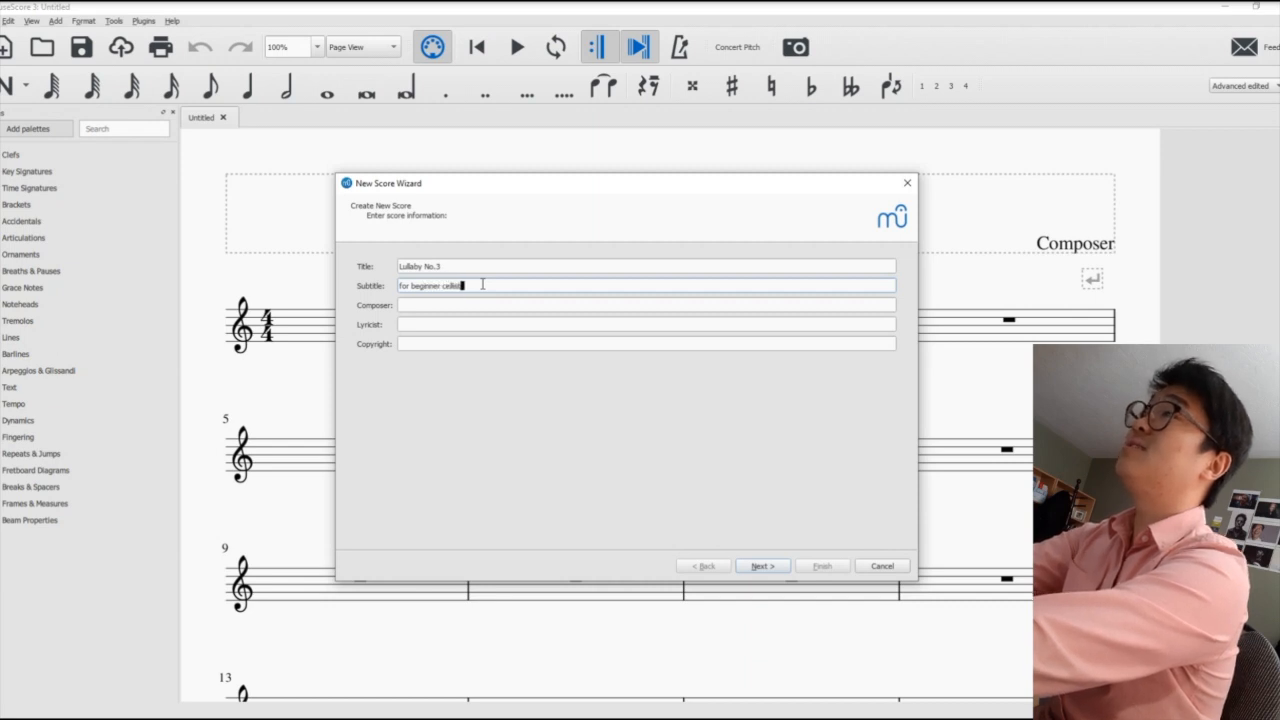
{"action": "double_click", "coordinate": [444, 287]}
{"action": "type", "text": "aspiring"}
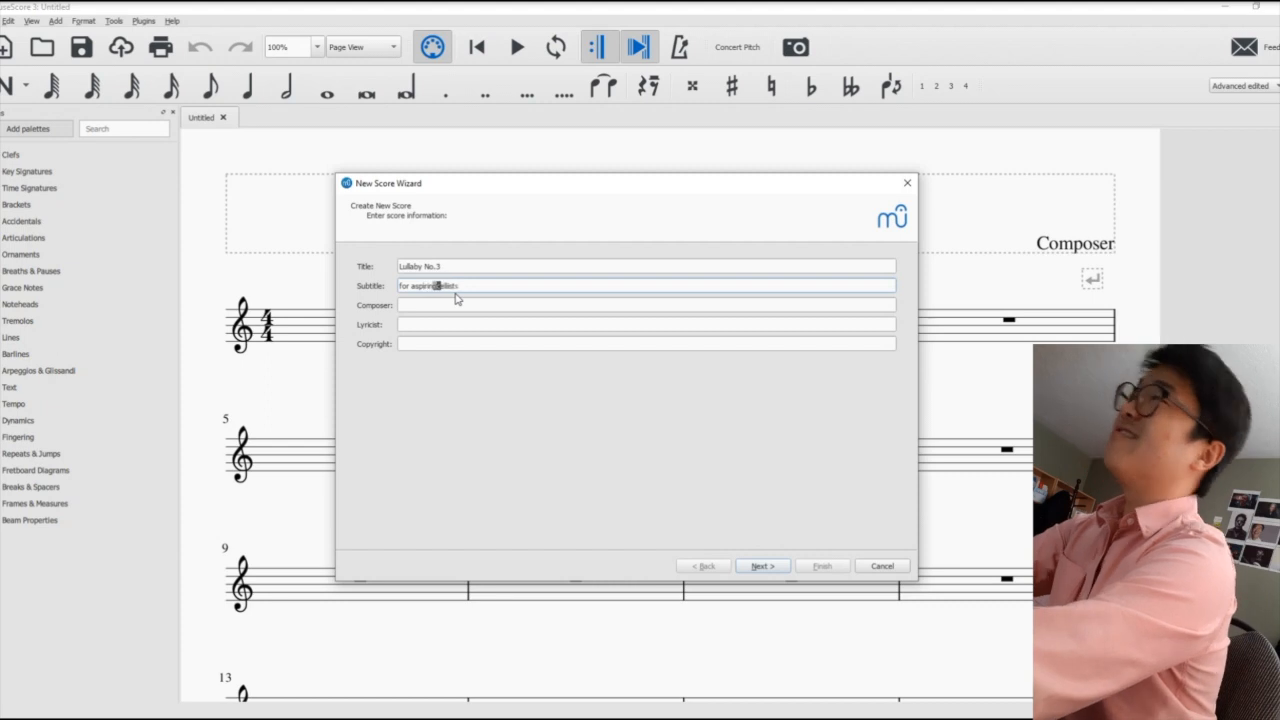
{"action": "type", "text": "g"}
- Enter the composer's full name, leave lyricist and copyright empty, and continue to the template choice
{"action": "left_click", "coordinate": [520, 304]}
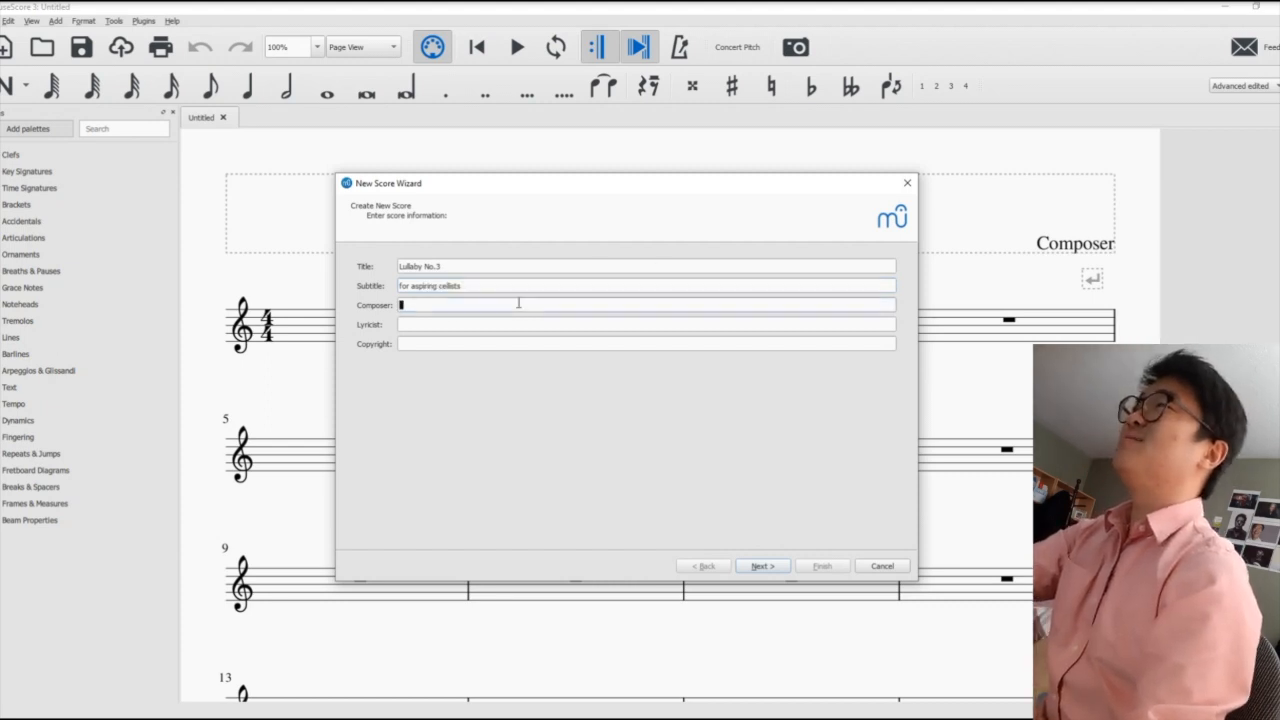
{"action": "type", "text": "Jaeyoung "}
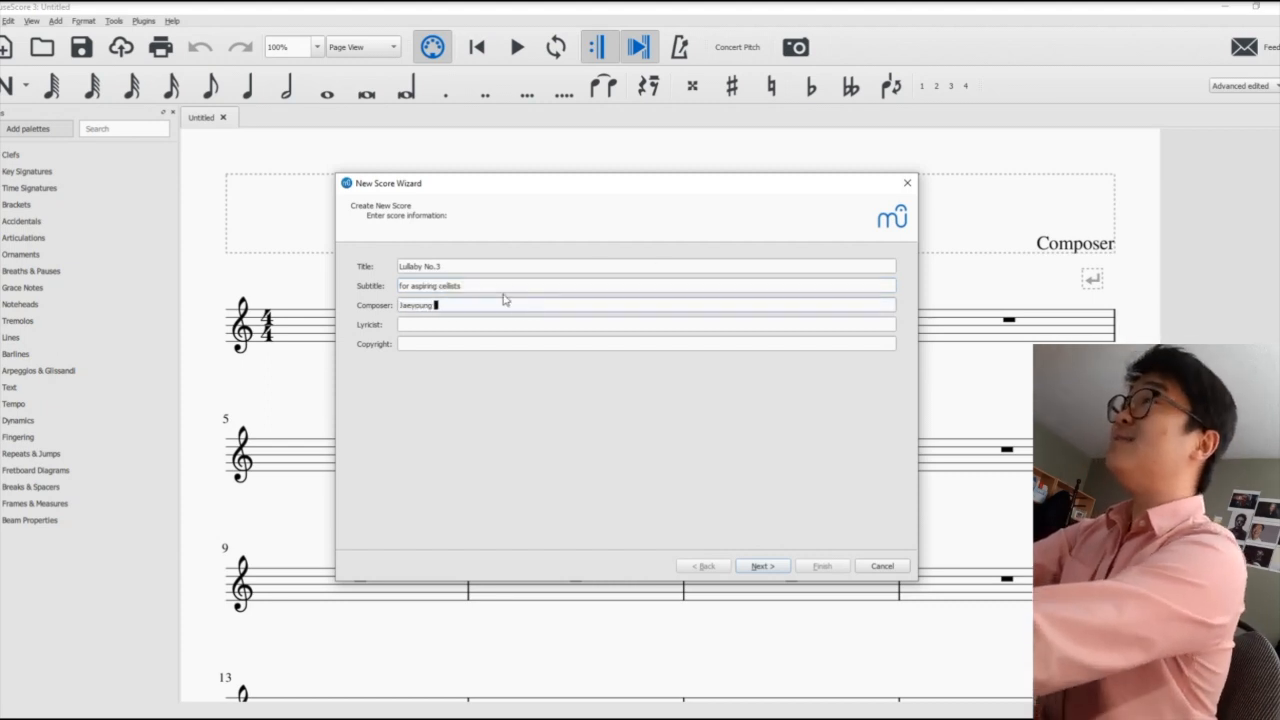
{"action": "type", "text": "Chong"}
{"action": "left_click", "coordinate": [424, 322]}
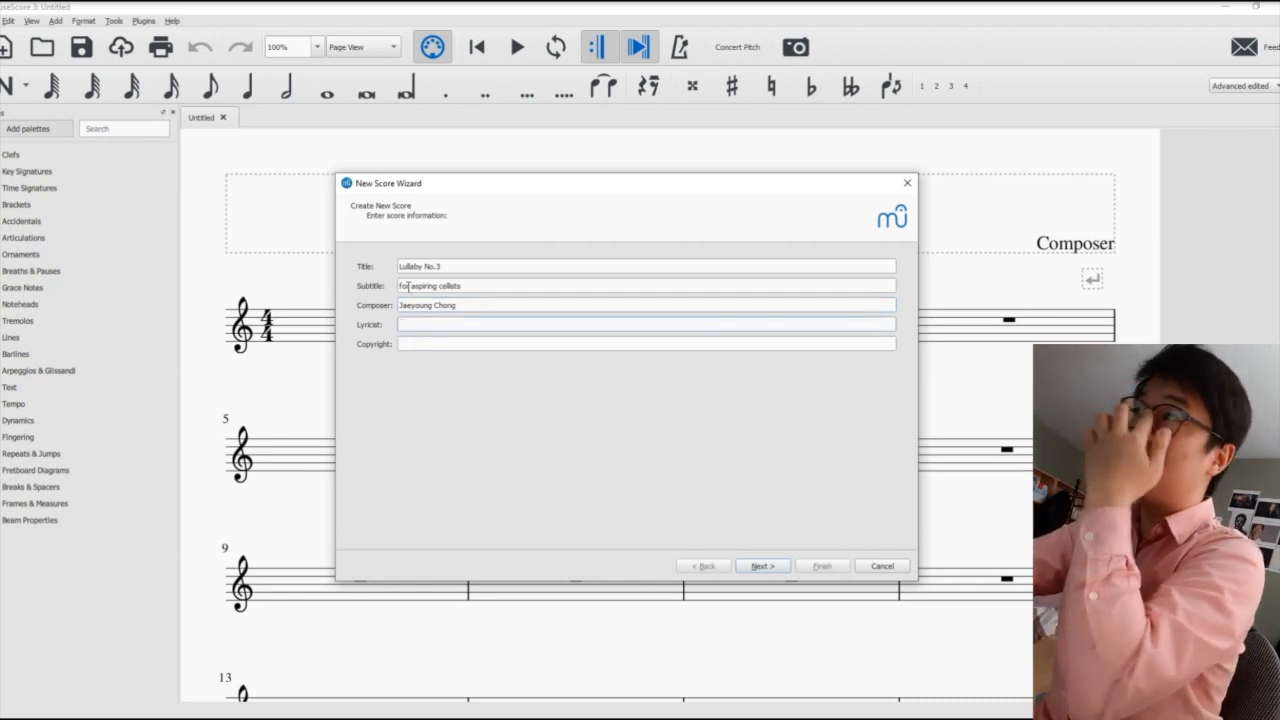
{"action": "left_click", "coordinate": [447, 342]}
{"action": "left_click", "coordinate": [765, 566]}
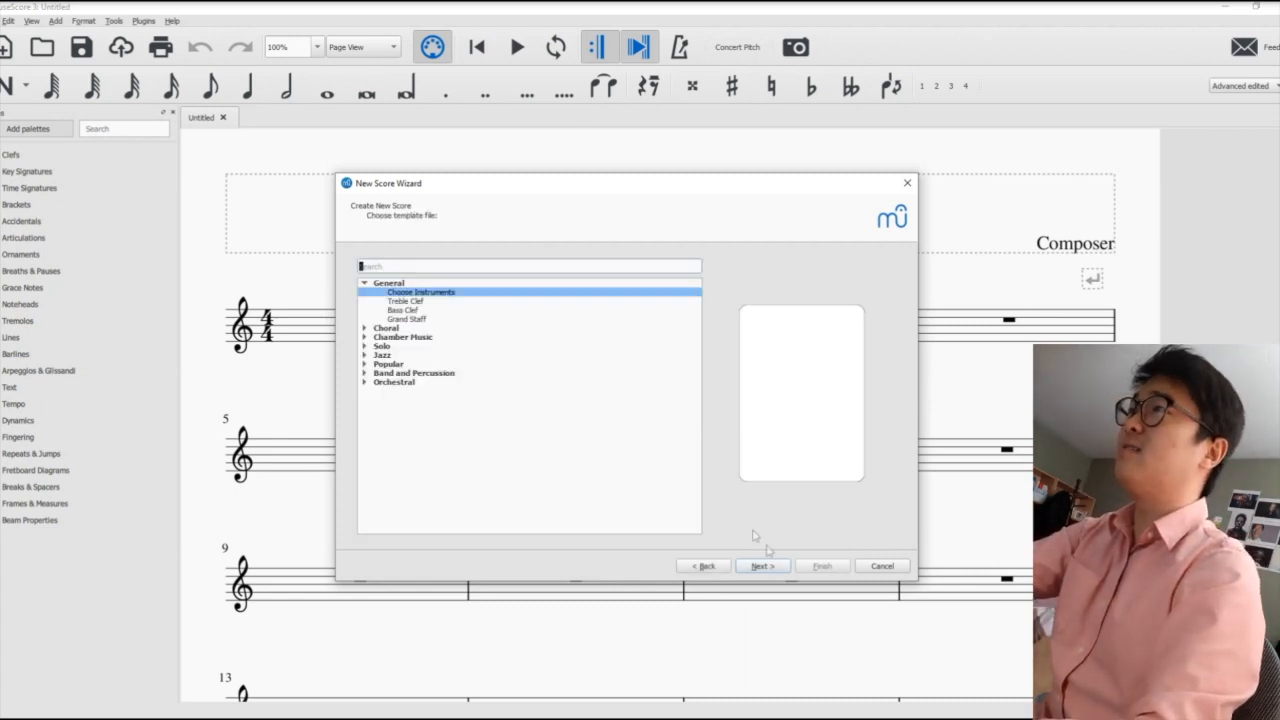
- Look into the Orchestral templates, then keep the Choose Instruments template and continue to the instrument selection
{"action": "left_click", "coordinate": [365, 381]}
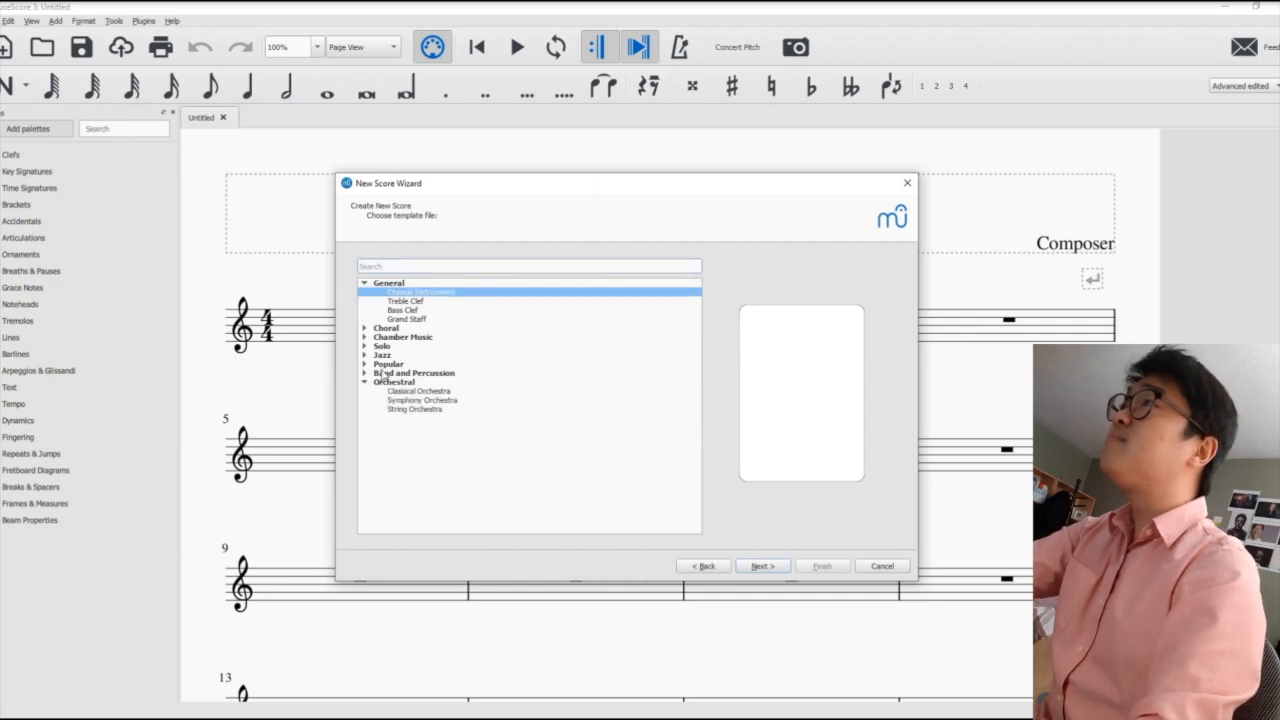
{"action": "left_click", "coordinate": [365, 381]}
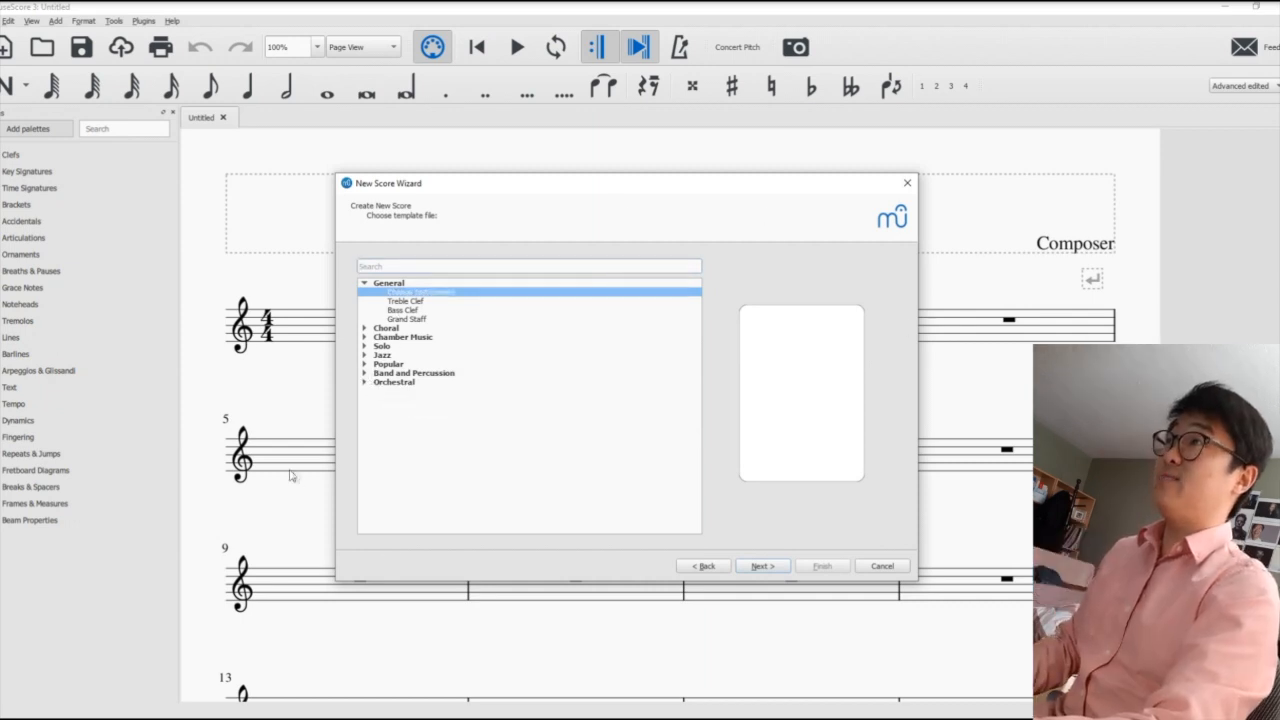
{"action": "left_click", "coordinate": [764, 566]}
- Collapse the unneeded instrument families and add a Violoncello from the bowed strings to the score
{"action": "left_click", "coordinate": [358, 359]}
{"action": "left_click", "coordinate": [358, 349]}
{"action": "left_click", "coordinate": [358, 341]}
{"action": "left_click", "coordinate": [358, 331]}
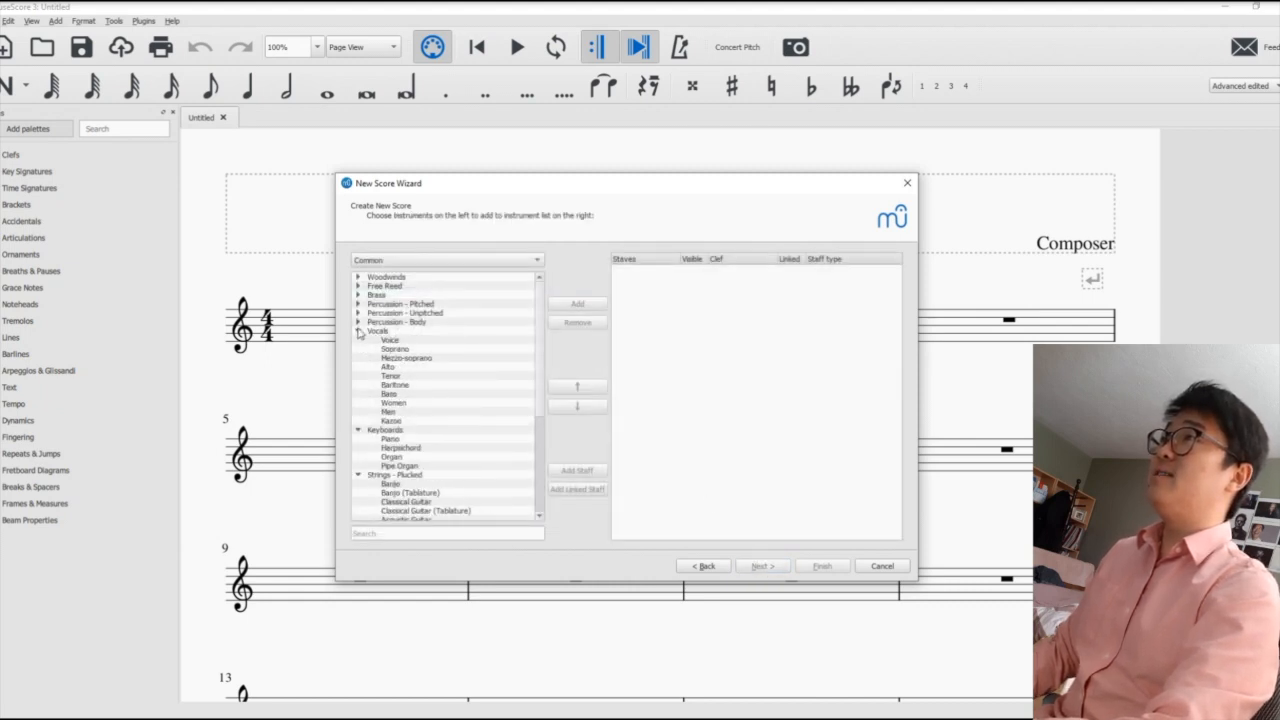
{"action": "left_click", "coordinate": [358, 322]}
{"action": "left_click", "coordinate": [358, 313]}
{"action": "left_click", "coordinate": [358, 304]}
{"action": "left_click", "coordinate": [358, 295]}
{"action": "left_click", "coordinate": [358, 286]}
{"action": "left_click", "coordinate": [358, 277]}
{"action": "left_click_drag", "start_coordinate": [535, 335], "coordinate": [532, 549]}
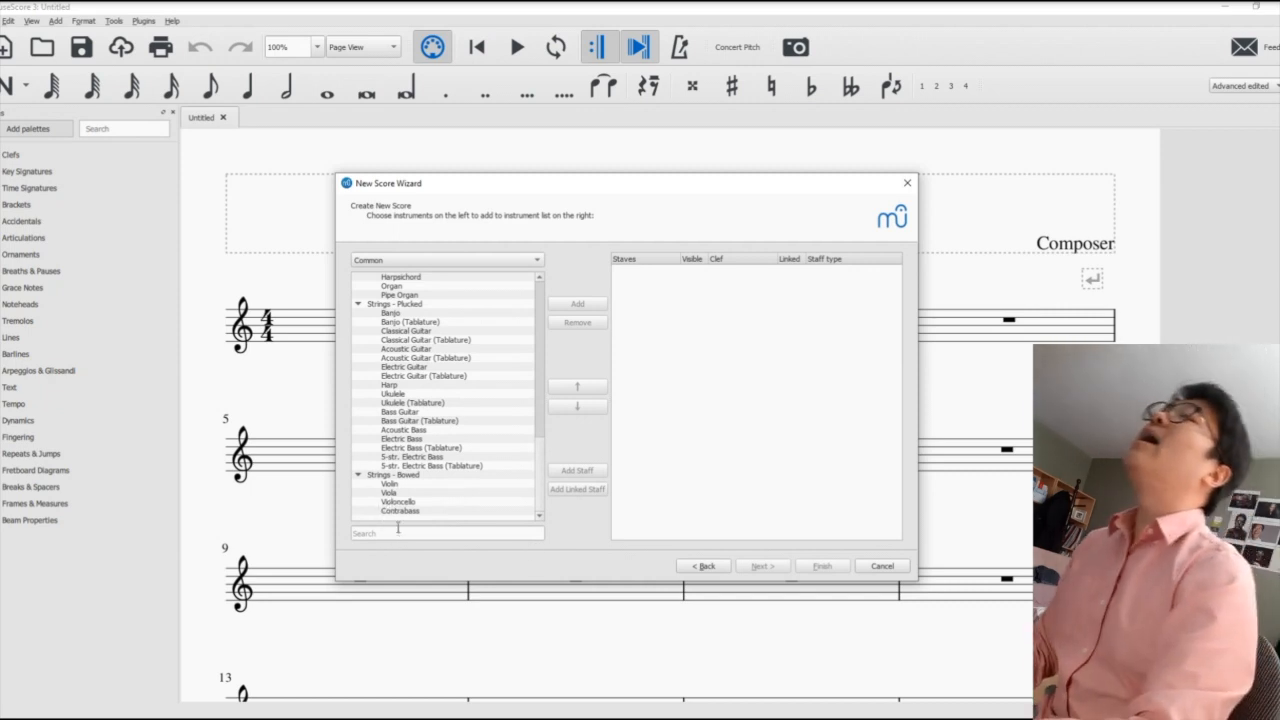
{"action": "left_click", "coordinate": [398, 503]}
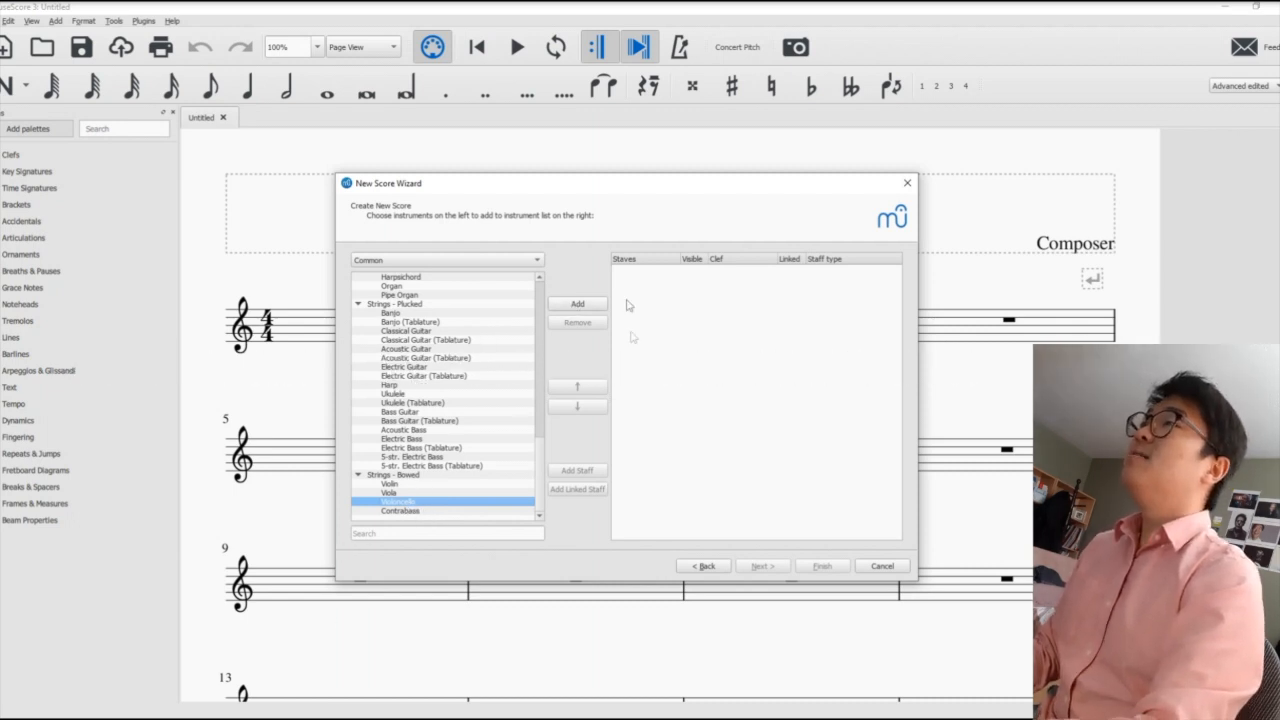
{"action": "left_click", "coordinate": [584, 306]}
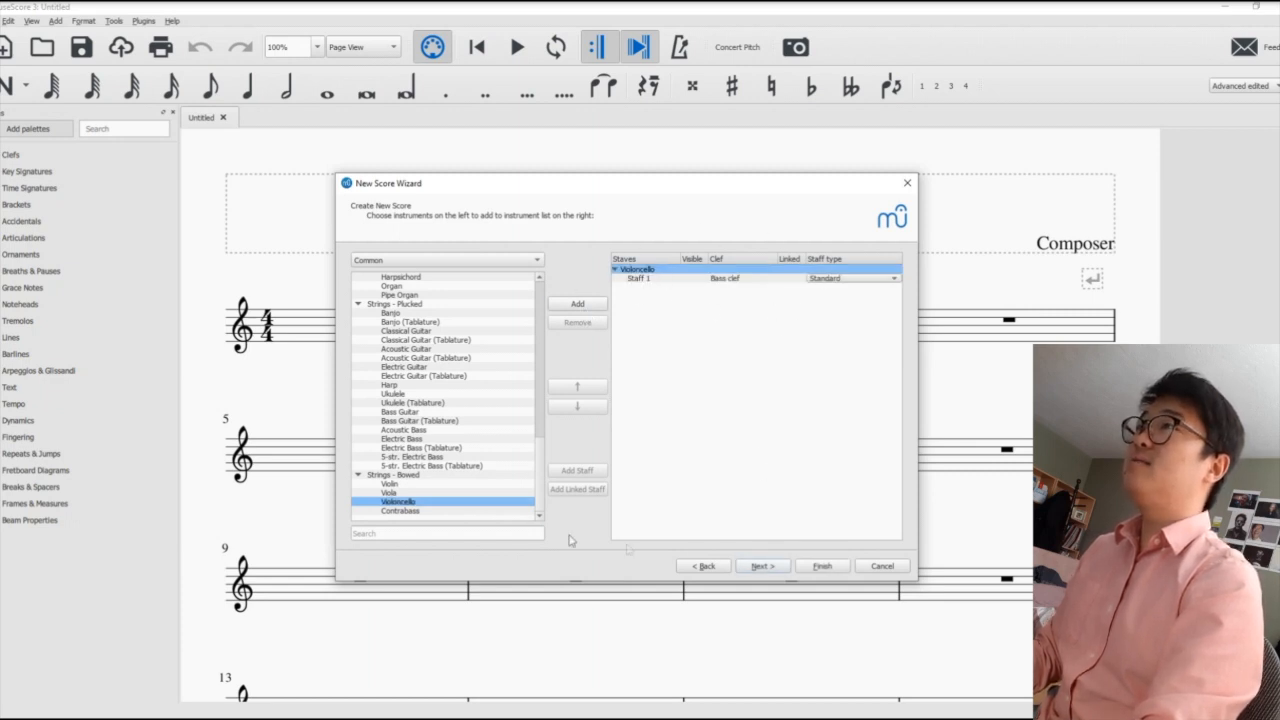
- Add a Violin, place it above the Violoncello in the staves list, and continue to the key signature
{"action": "left_click", "coordinate": [405, 486]}
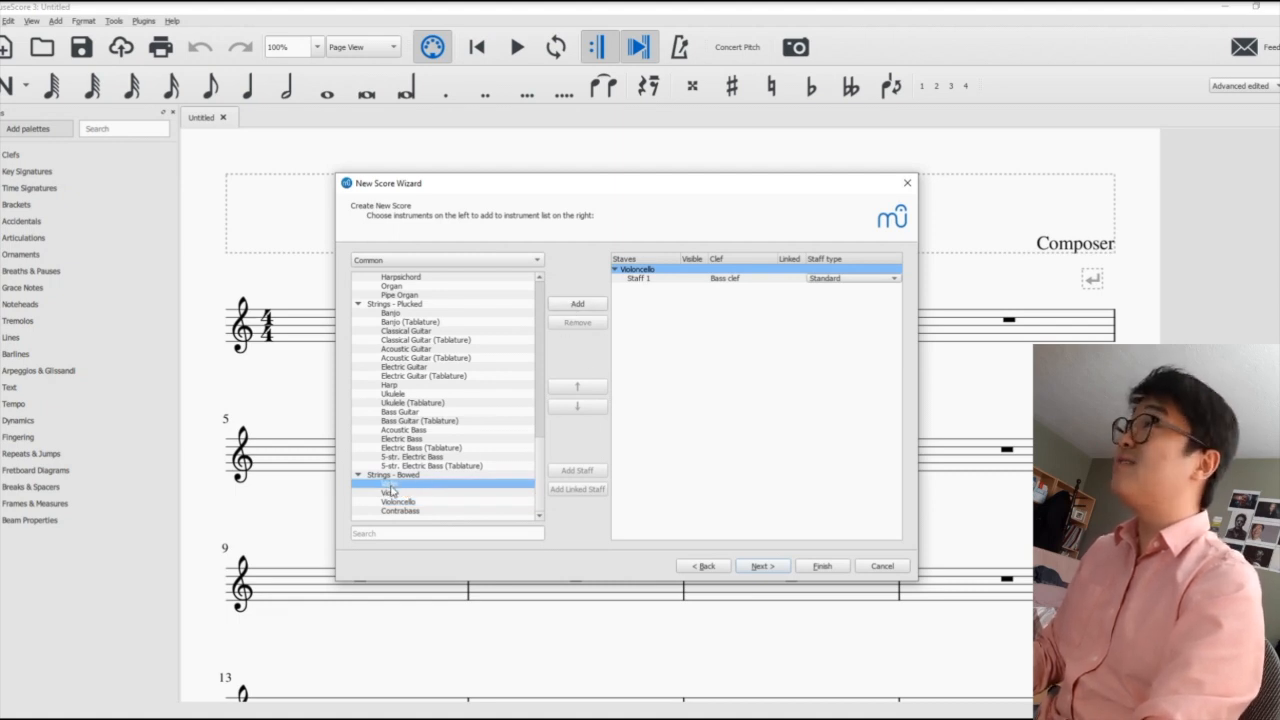
{"action": "left_click", "coordinate": [578, 304]}
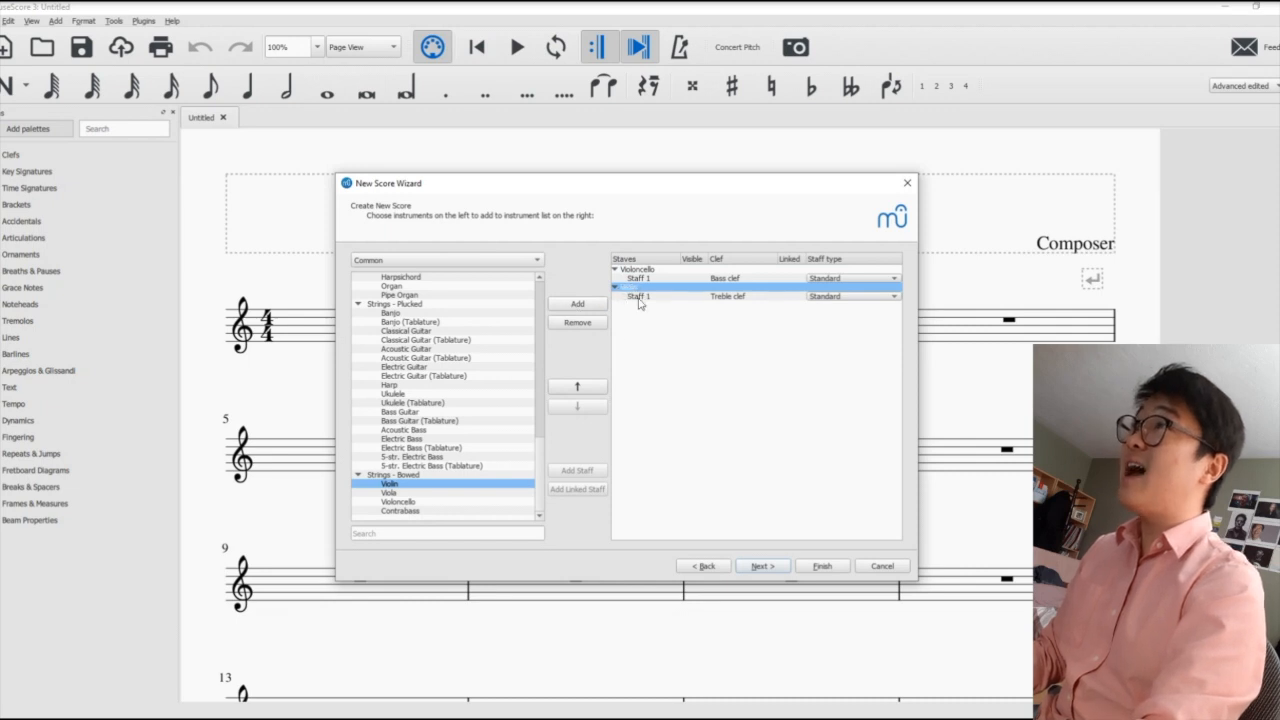
{"action": "left_click", "coordinate": [577, 386]}
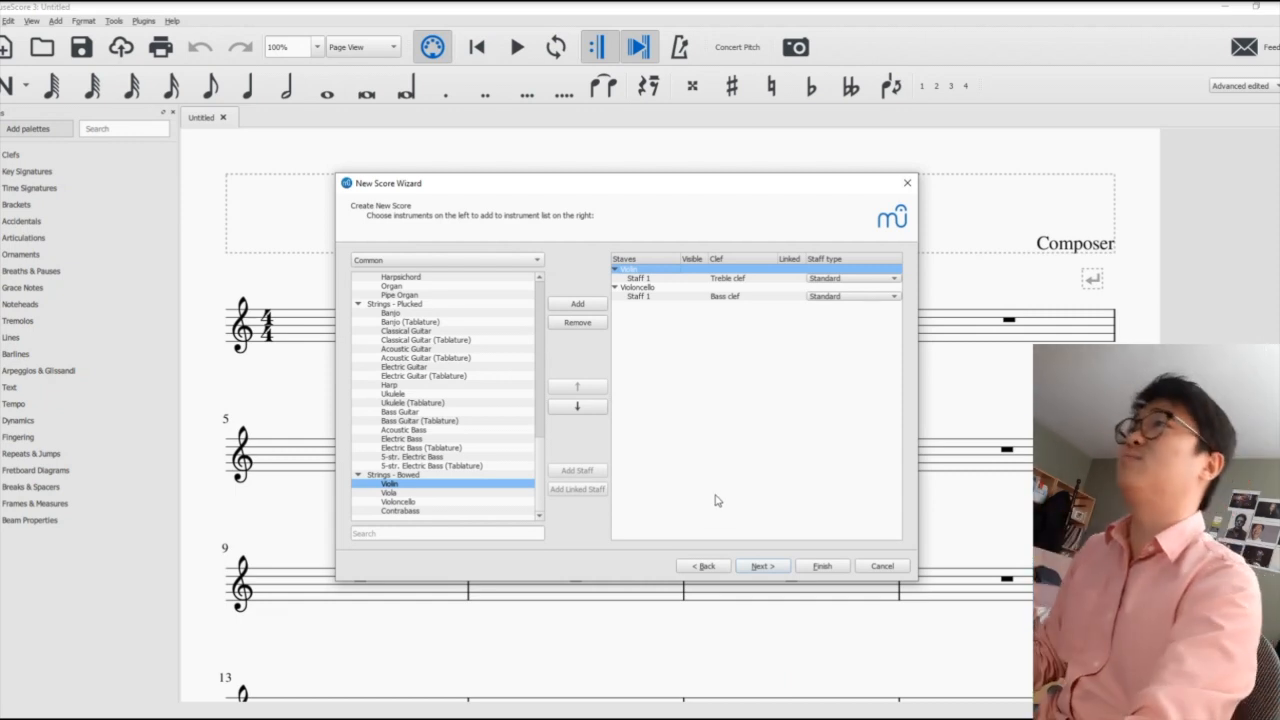
{"action": "left_click", "coordinate": [760, 566]}
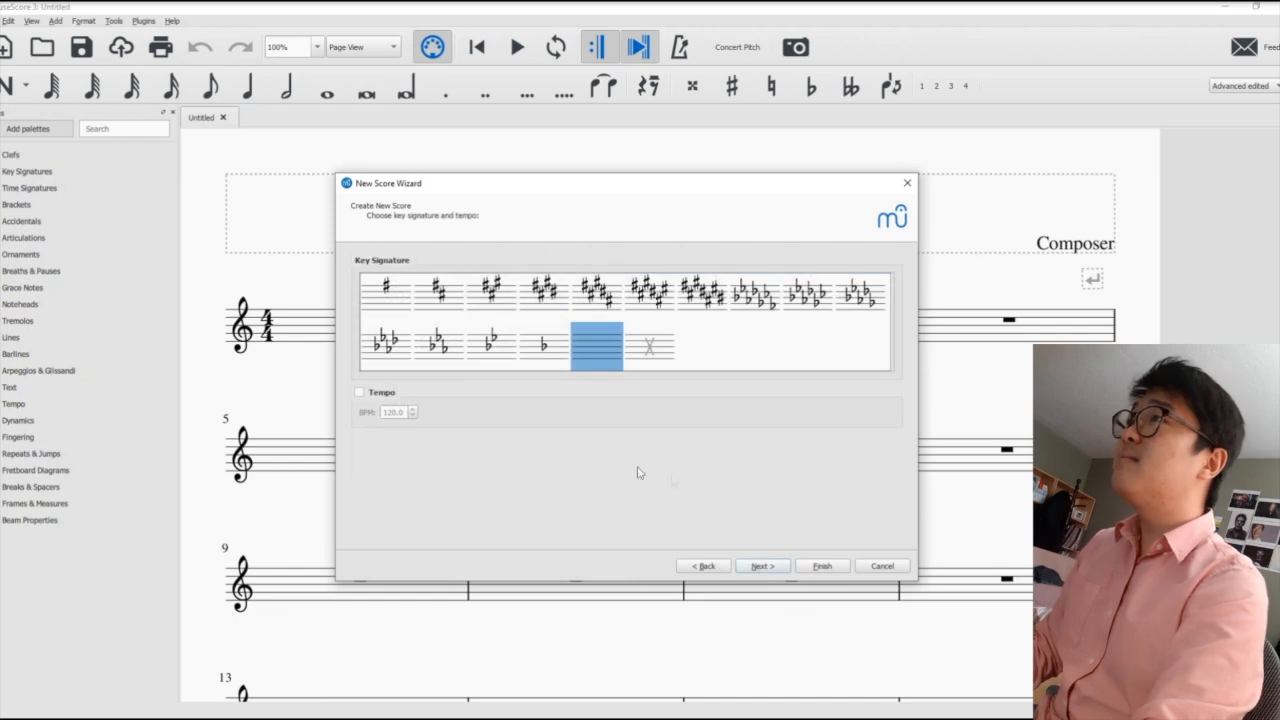
{"action": "left_click", "coordinate": [492, 320]}
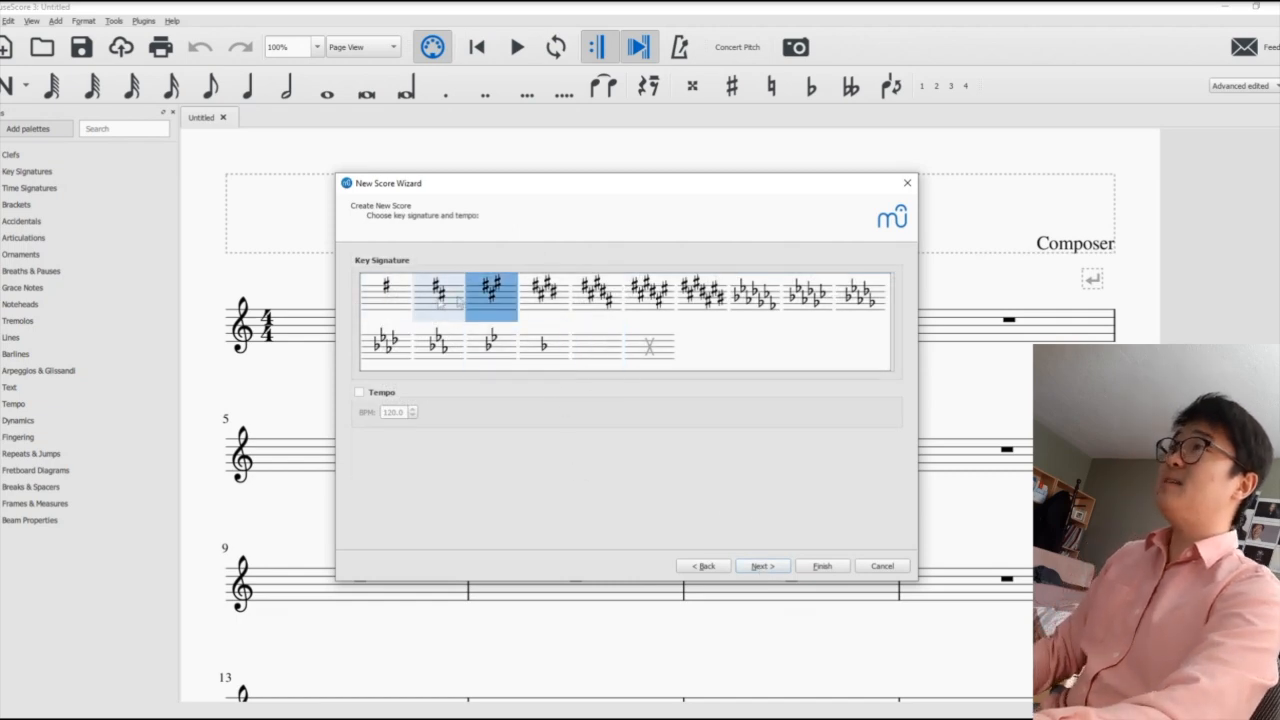
{"action": "left_click", "coordinate": [385, 310]}
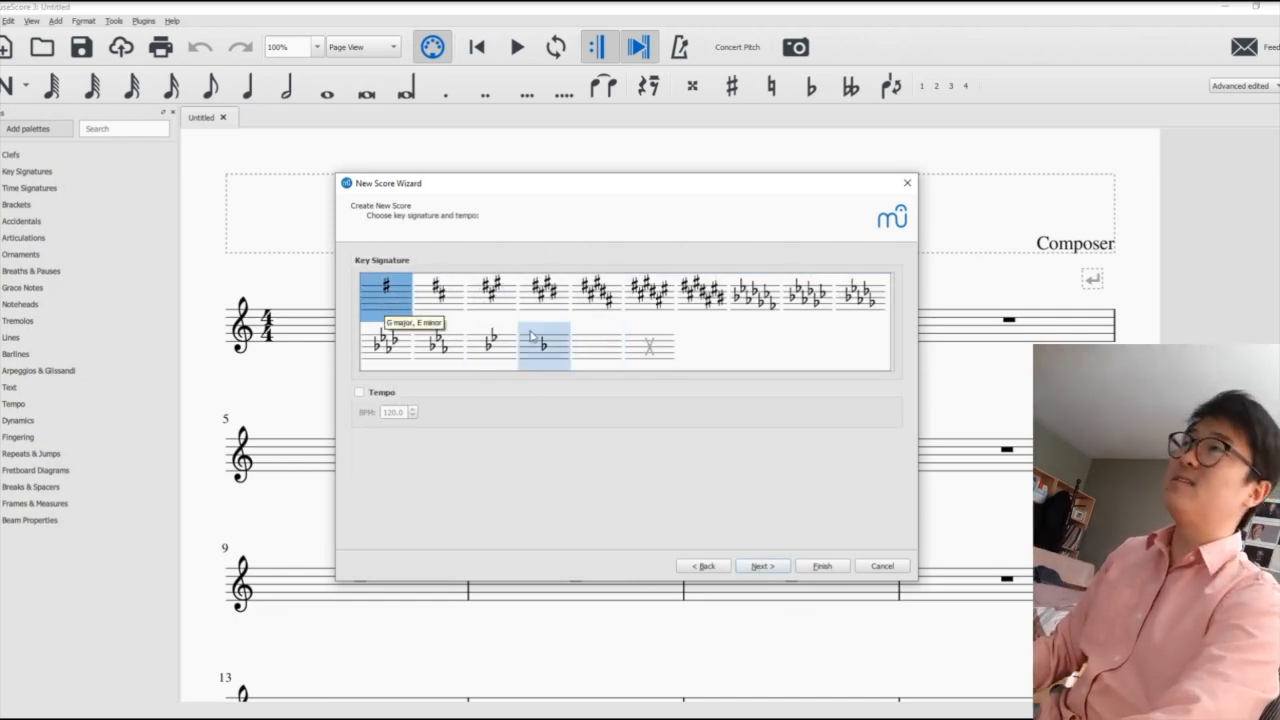
{"action": "left_click", "coordinate": [595, 355]}
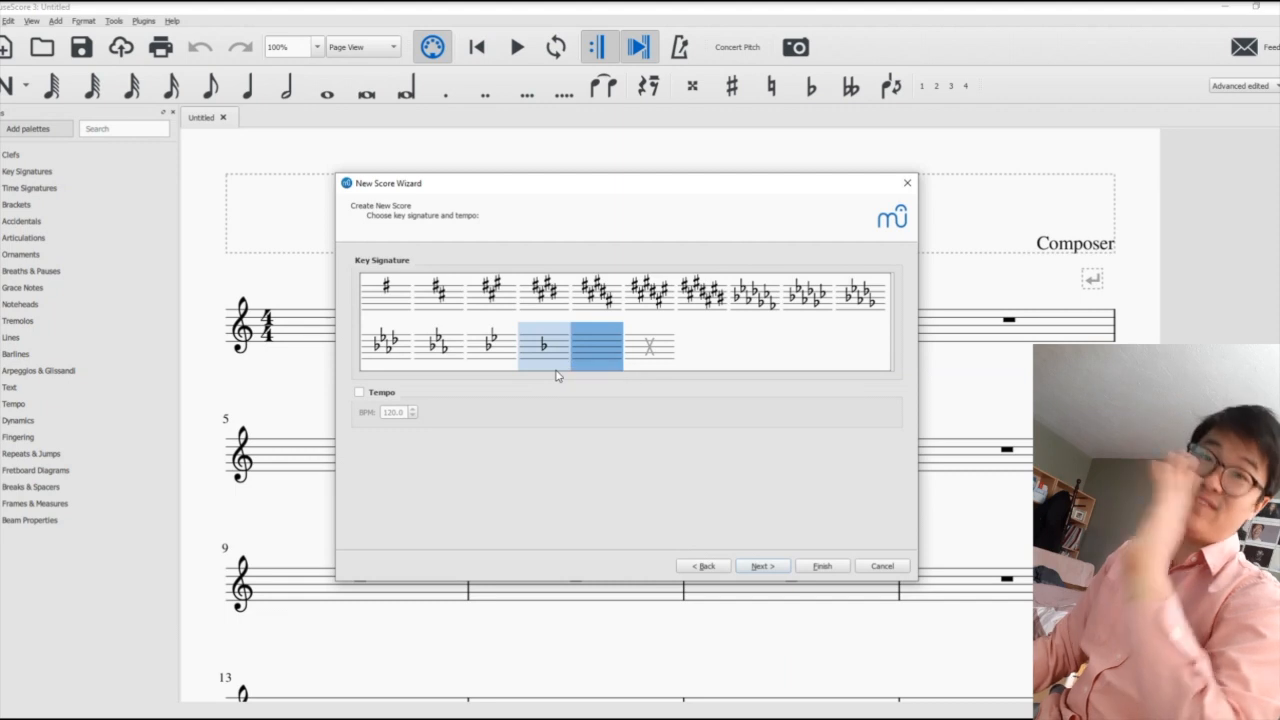
- Choose the two-sharp key signature and finish creating the score with 4/4 time and 32 measures
{"action": "left_click", "coordinate": [436, 292]}
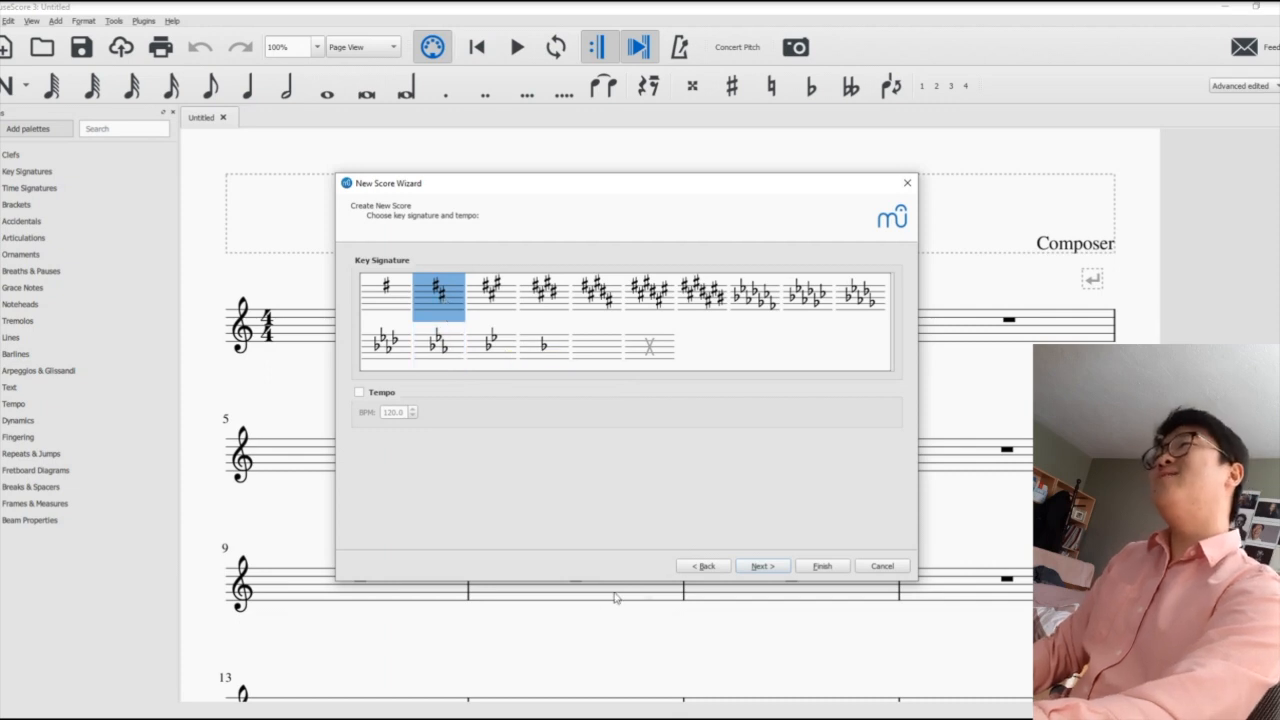
{"action": "left_click", "coordinate": [760, 566]}
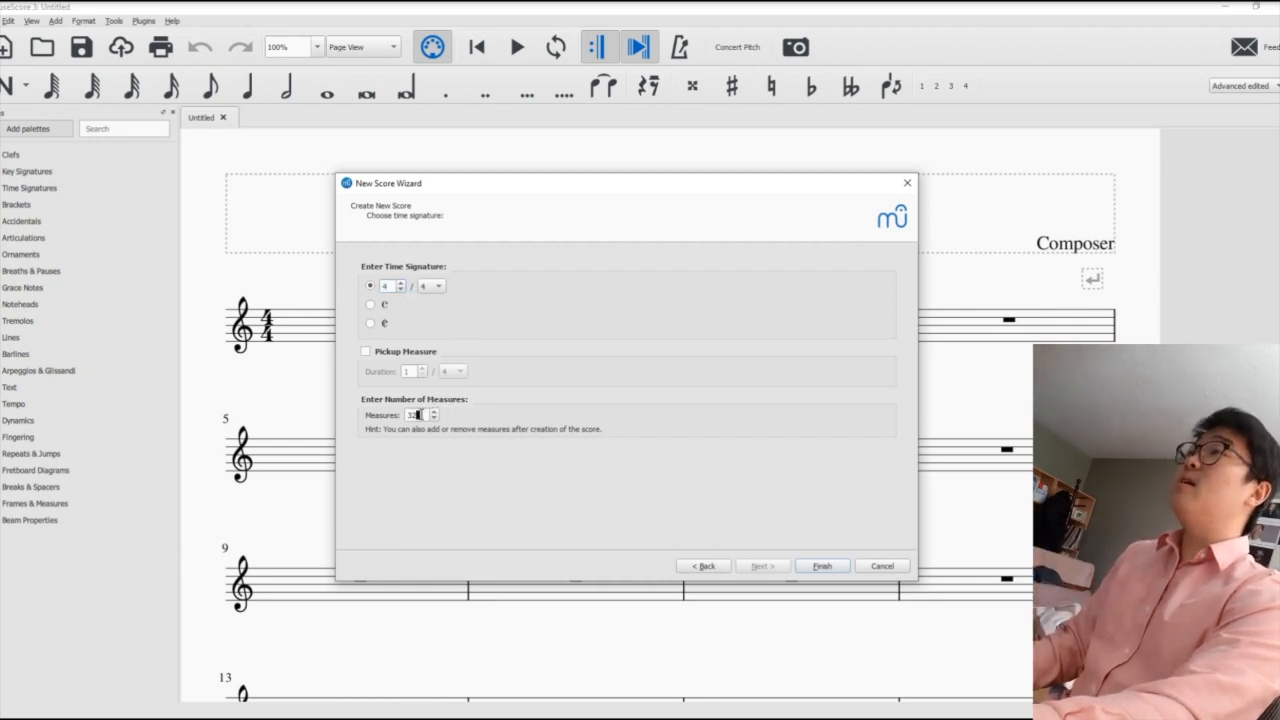
{"action": "left_click", "coordinate": [824, 568]}
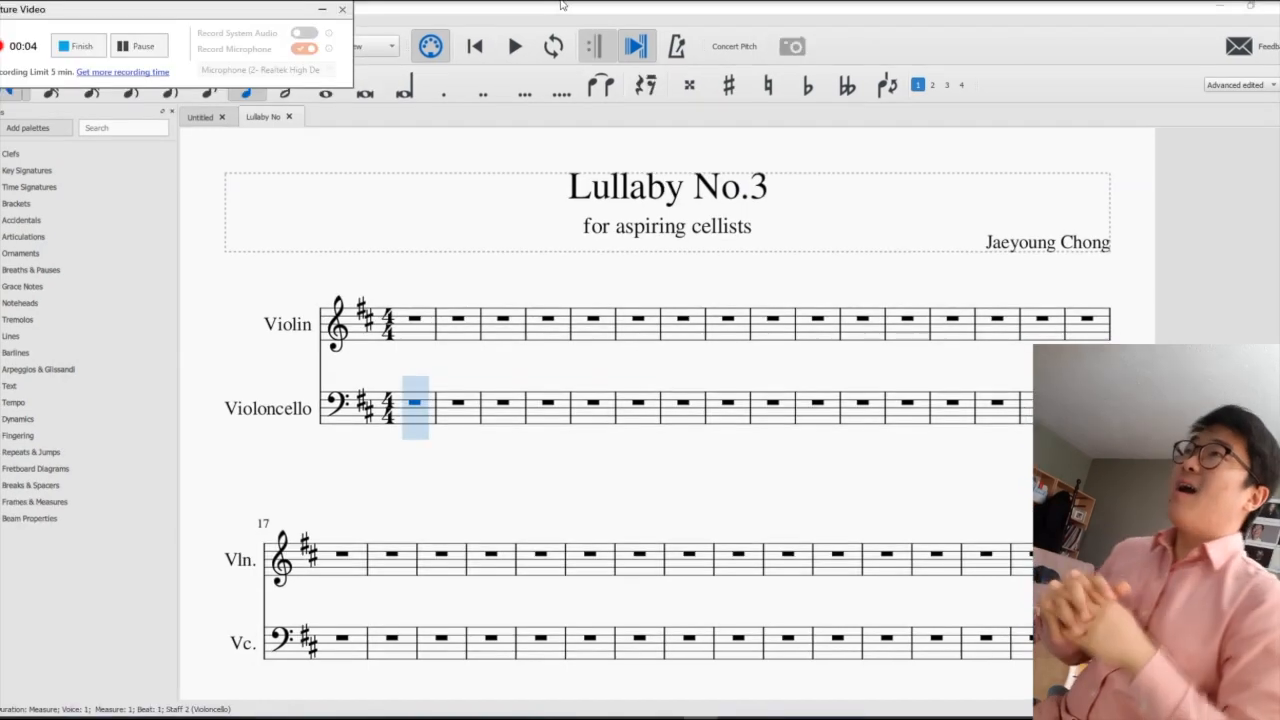
{"action": "scroll", "coordinate": [812, 272], "scroll_direction": "down", "scroll_amount": 2}
{"action": "scroll", "coordinate": [806, 276], "scroll_direction": "up", "scroll_amount": 3}
{"action": "scroll", "coordinate": [791, 295], "scroll_direction": "down", "scroll_amount": 3}
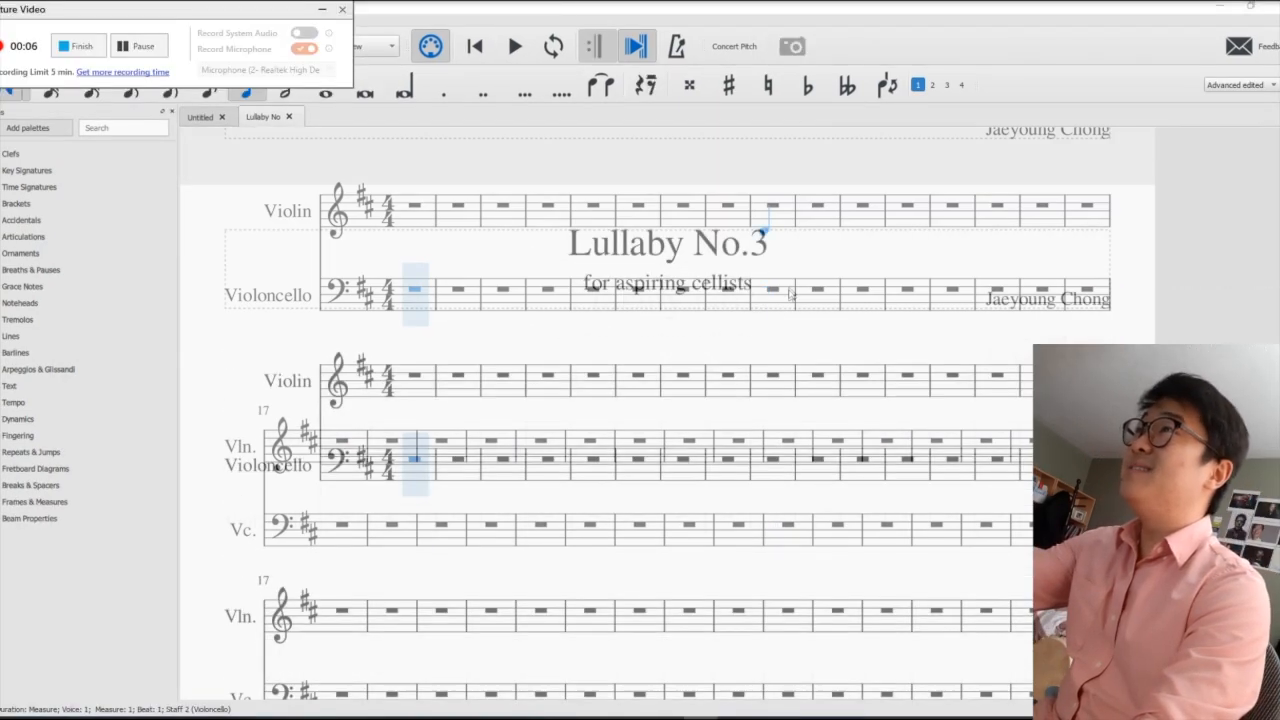
{"action": "scroll", "coordinate": [791, 295], "scroll_direction": "up", "scroll_amount": 2}
{"action": "scroll", "coordinate": [443, 360], "scroll_direction": "down", "scroll_amount": 1}
{"action": "scroll", "coordinate": [414, 357], "scroll_direction": "up", "scroll_amount": 1}
{"action": "left_click_drag", "start_coordinate": [190, 14], "coordinate": [324, 242]}
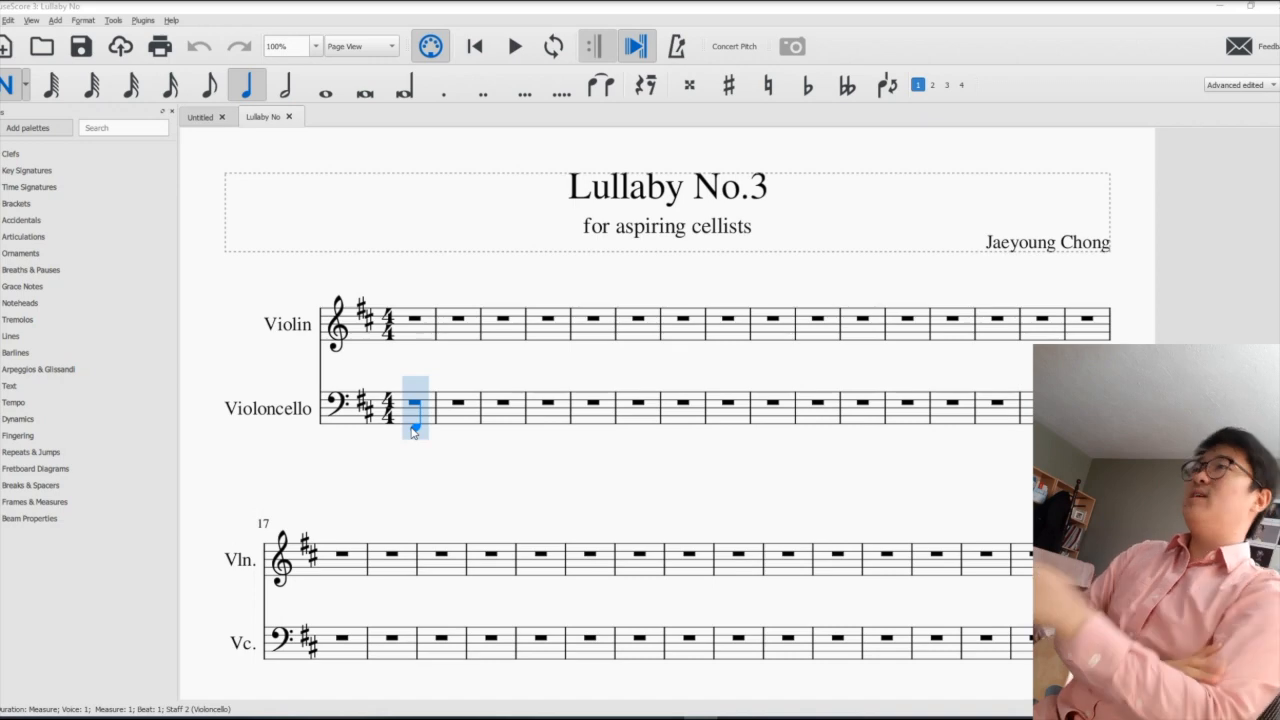
- Enter quarter notes at various pitches in the first Violoncello measure, stacking some of them into chords
{"action": "left_click", "coordinate": [247, 88]}
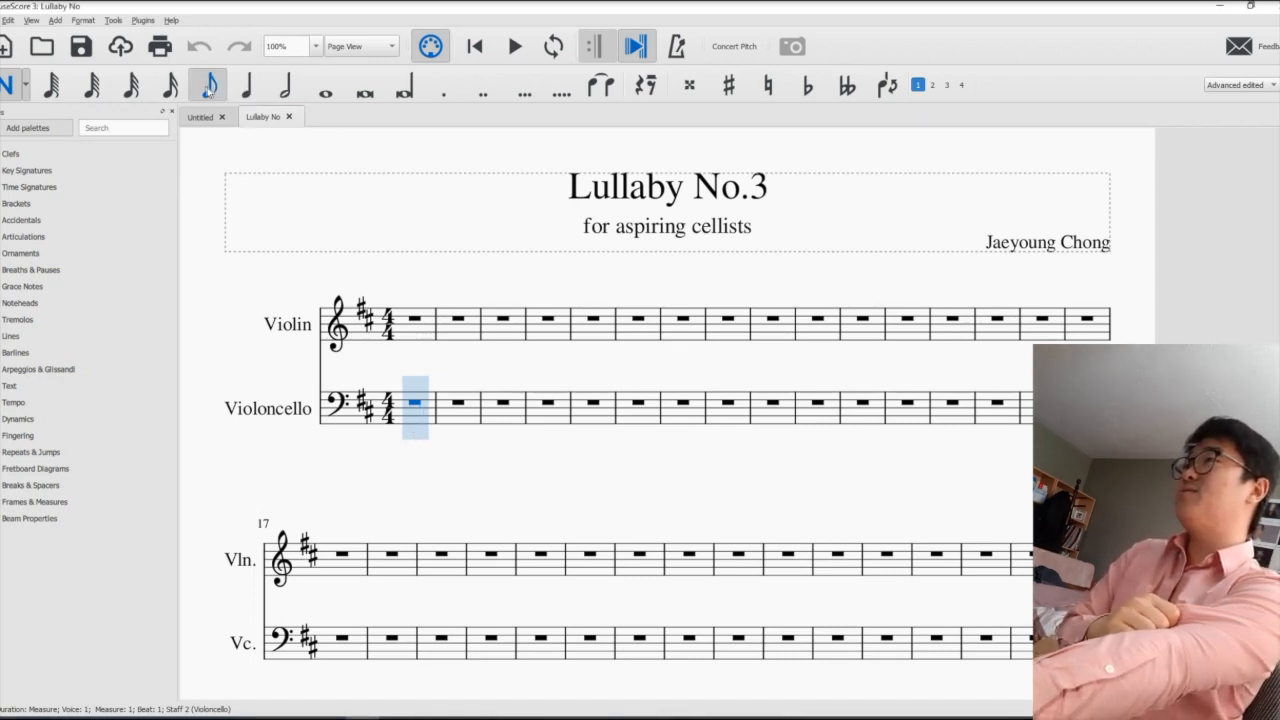
{"action": "left_click", "coordinate": [428, 411]}
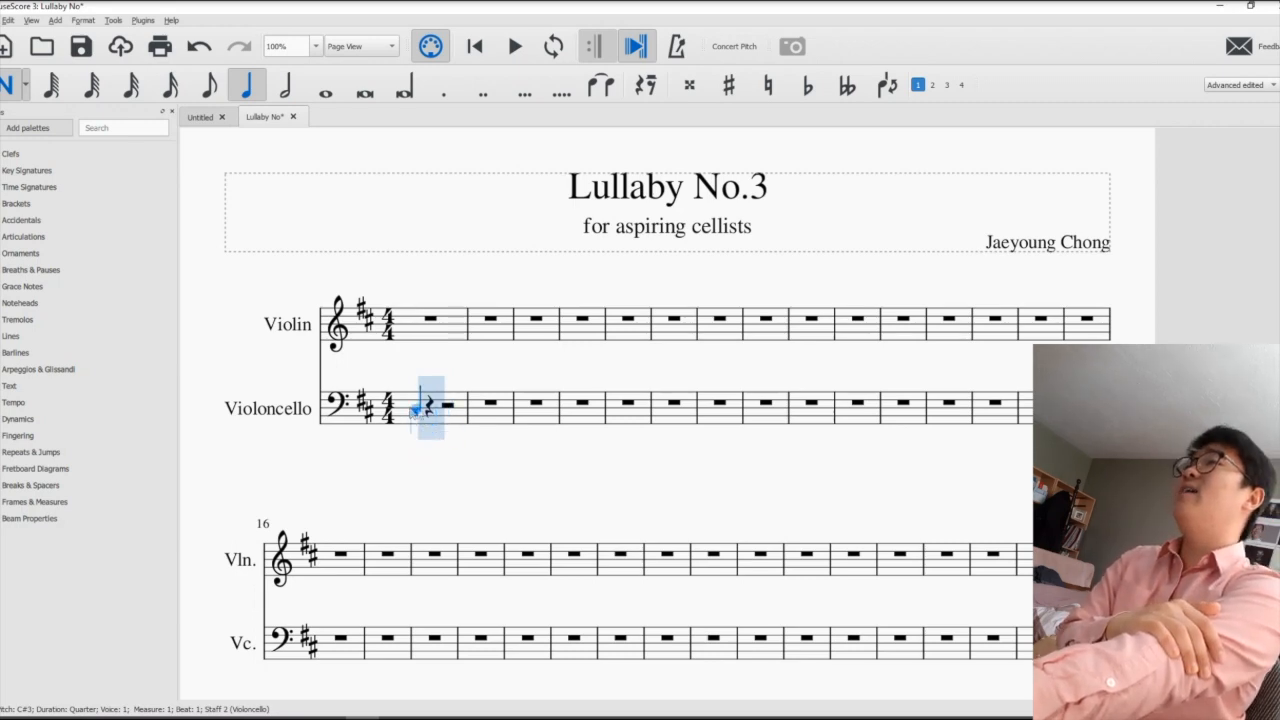
{"action": "left_click", "coordinate": [432, 404]}
{"action": "left_click", "coordinate": [450, 408]}
{"action": "left_click", "coordinate": [434, 415]}
{"action": "left_click", "coordinate": [470, 408]}
{"action": "left_click", "coordinate": [415, 423]}
{"action": "left_click", "coordinate": [415, 400]}
{"action": "left_click", "coordinate": [470, 415]}
{"action": "left_click", "coordinate": [467, 451]}
{"action": "left_click", "coordinate": [469, 392]}
- Fill the first four measures of the Violin and Violoncello staves with quarter notes and chords at random pitches
{"action": "left_click", "coordinate": [415, 331]}
{"action": "left_click", "coordinate": [432, 320]}
{"action": "left_click", "coordinate": [450, 303]}
{"action": "left_click", "coordinate": [468, 380]}
{"action": "left_click", "coordinate": [468, 344]}
{"action": "left_click", "coordinate": [504, 343]}
{"action": "left_click", "coordinate": [504, 396]}
{"action": "left_click", "coordinate": [537, 316]}
{"action": "left_click", "coordinate": [535, 396]}
{"action": "left_click", "coordinate": [555, 392]}
{"action": "left_click", "coordinate": [583, 451]}
{"action": "left_click", "coordinate": [507, 288]}
{"action": "left_click", "coordinate": [630, 384]}
{"action": "left_click", "coordinate": [598, 359]}
{"action": "left_click", "coordinate": [480, 405]}
{"action": "left_click", "coordinate": [541, 405]}
{"action": "left_click", "coordinate": [583, 368]}
{"action": "left_click", "coordinate": [480, 348]}
{"action": "left_click", "coordinate": [668, 452]}
{"action": "left_click", "coordinate": [561, 381]}
{"action": "left_click", "coordinate": [481, 297]}
{"action": "left_click", "coordinate": [626, 429]}
{"action": "left_click", "coordinate": [521, 336]}
{"action": "left_click", "coordinate": [576, 393]}
{"action": "left_click", "coordinate": [530, 393]}
{"action": "left_click", "coordinate": [654, 368]}
{"action": "left_click", "coordinate": [653, 397]}
{"action": "left_click", "coordinate": [576, 444]}
{"action": "left_click", "coordinate": [656, 320]}
{"action": "left_click", "coordinate": [656, 389]}
{"action": "left_click", "coordinate": [732, 452]}
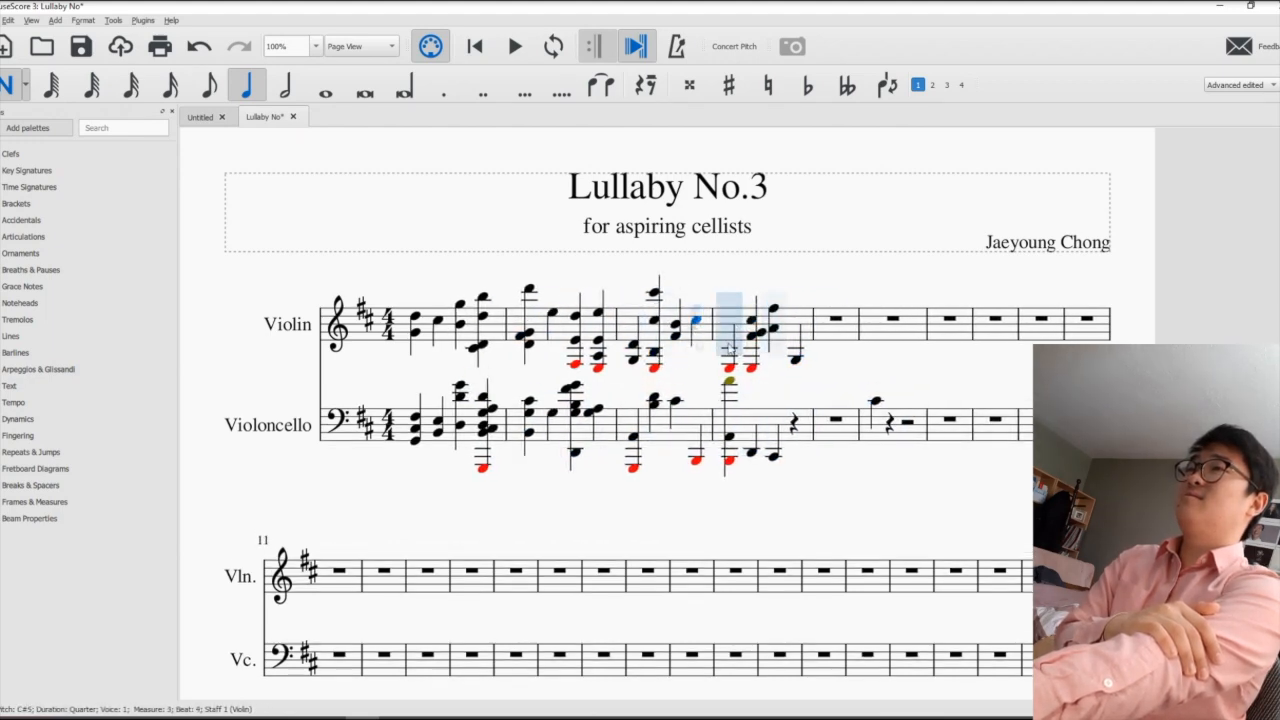
- Stack more quarter notes onto the chords in the fourth Violin measure
{"action": "left_click", "coordinate": [762, 354]}
{"action": "left_click", "coordinate": [796, 344]}
{"action": "left_click", "coordinate": [764, 324]}
{"action": "left_click", "coordinate": [733, 320]}
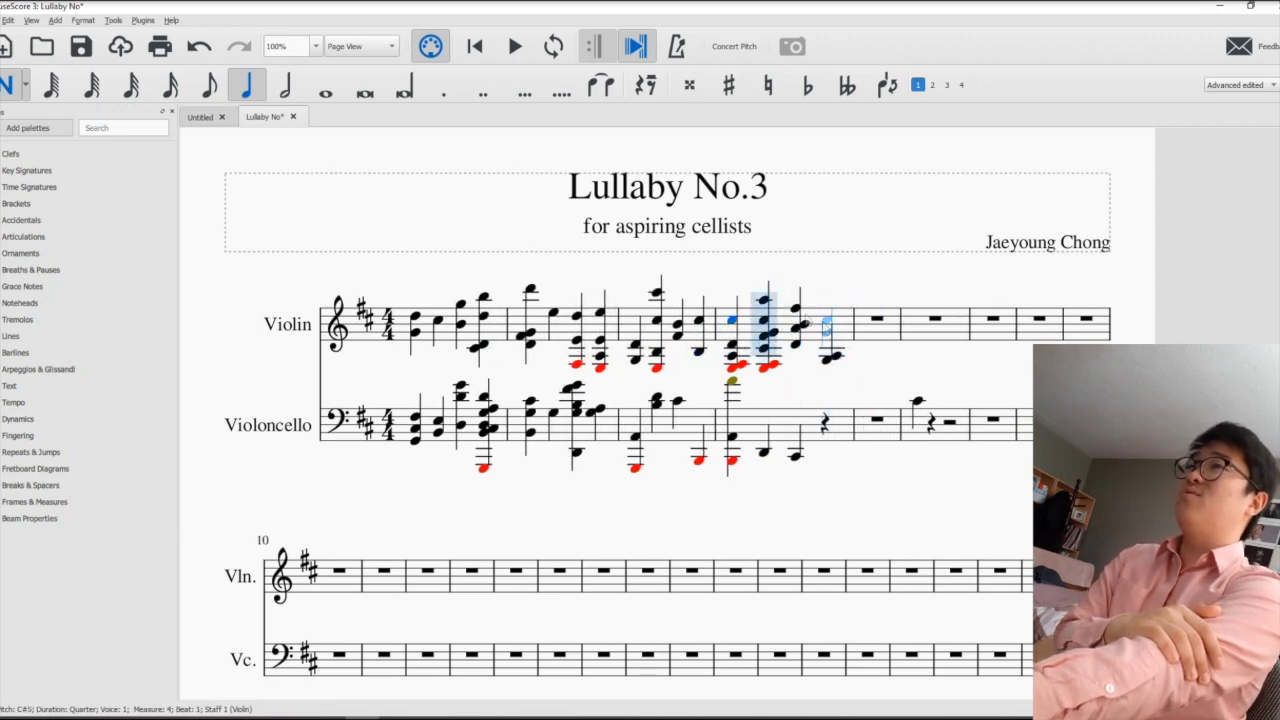
- Enter quarter notes and chords at random pitches in Violoncello measures 5 to 7
{"action": "left_click", "coordinate": [868, 443]}
{"action": "left_click", "coordinate": [874, 440]}
{"action": "left_click", "coordinate": [874, 425]}
{"action": "left_click", "coordinate": [938, 480]}
{"action": "left_click", "coordinate": [905, 432]}
{"action": "left_click", "coordinate": [906, 452]}
{"action": "left_click", "coordinate": [906, 408]}
{"action": "left_click", "coordinate": [956, 472]}
{"action": "left_click", "coordinate": [924, 428]}
{"action": "left_click", "coordinate": [927, 412]}
{"action": "left_click", "coordinate": [889, 461]}
{"action": "left_click", "coordinate": [984, 448]}
{"action": "left_click", "coordinate": [1023, 428]}
{"action": "left_click", "coordinate": [1005, 425]}
- Enter quarter notes and a few chord tones at random pitches in Violin measures 6 and 7
{"action": "left_click", "coordinate": [984, 300]}
{"action": "left_click", "coordinate": [1025, 313]}
{"action": "left_click", "coordinate": [1075, 313]}
{"action": "left_click", "coordinate": [1060, 381]}
{"action": "left_click", "coordinate": [1088, 348]}
{"action": "left_click", "coordinate": [966, 309]}
{"action": "scroll", "coordinate": [957, 311], "scroll_direction": "up", "scroll_amount": 8}
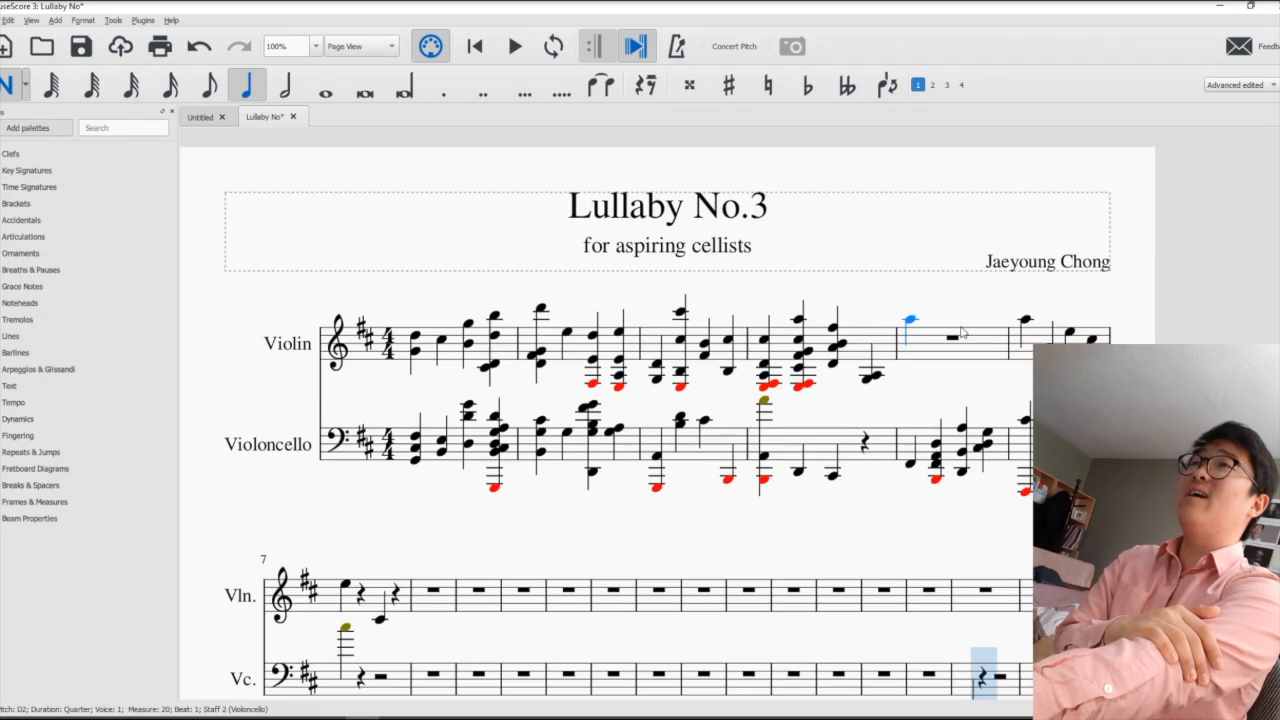
{"action": "scroll", "coordinate": [1070, 336], "scroll_direction": "down", "scroll_amount": 2}
{"action": "left_click", "coordinate": [1070, 303]}
{"action": "left_click", "coordinate": [1070, 311]}
{"action": "left_click", "coordinate": [1026, 291]}
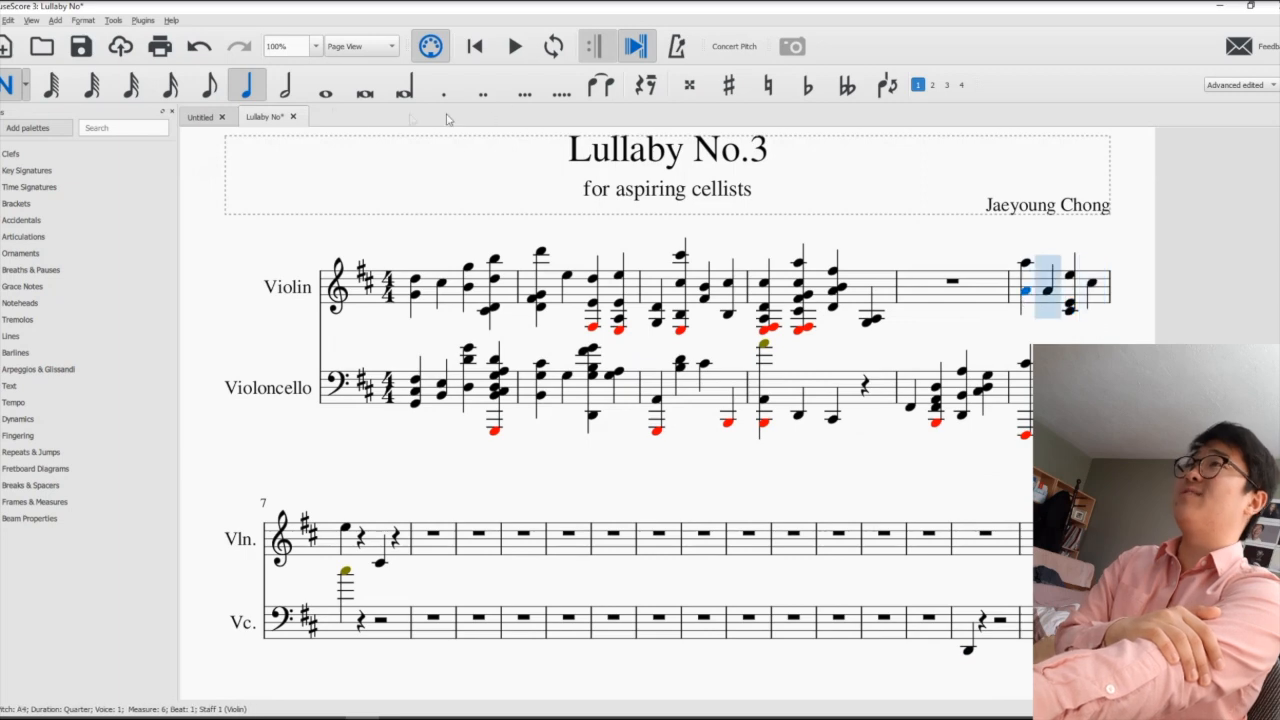
- Insert eighth notes at random pitches among the existing notes in the first four measures of both staves
{"action": "left_click", "coordinate": [210, 88]}
{"action": "scroll", "coordinate": [960, 345], "scroll_direction": "up", "scroll_amount": 2}
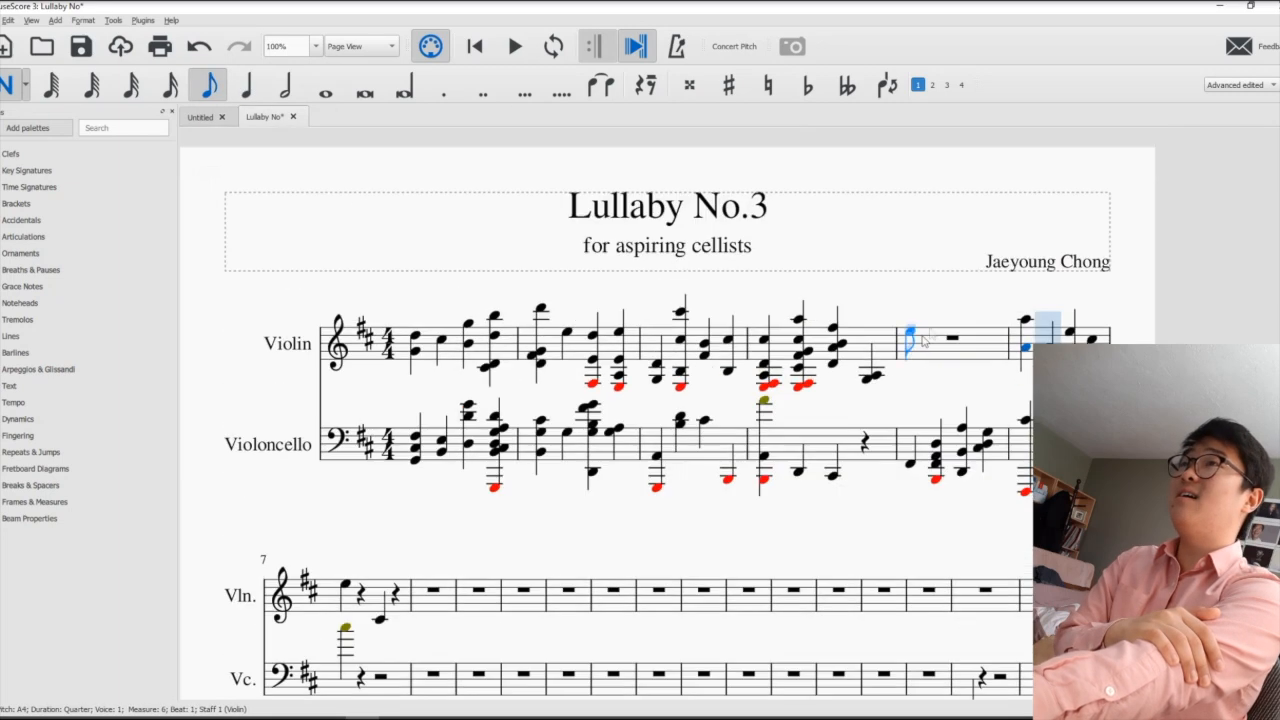
{"action": "left_click", "coordinate": [469, 324]}
{"action": "left_click", "coordinate": [624, 363]}
{"action": "left_click", "coordinate": [606, 394]}
{"action": "left_click", "coordinate": [775, 419]}
{"action": "left_click", "coordinate": [866, 447]}
{"action": "left_click", "coordinate": [952, 467]}
{"action": "scroll", "coordinate": [730, 485], "scroll_direction": "down", "scroll_amount": 1}
{"action": "left_click", "coordinate": [511, 407]}
{"action": "left_click", "coordinate": [885, 302]}
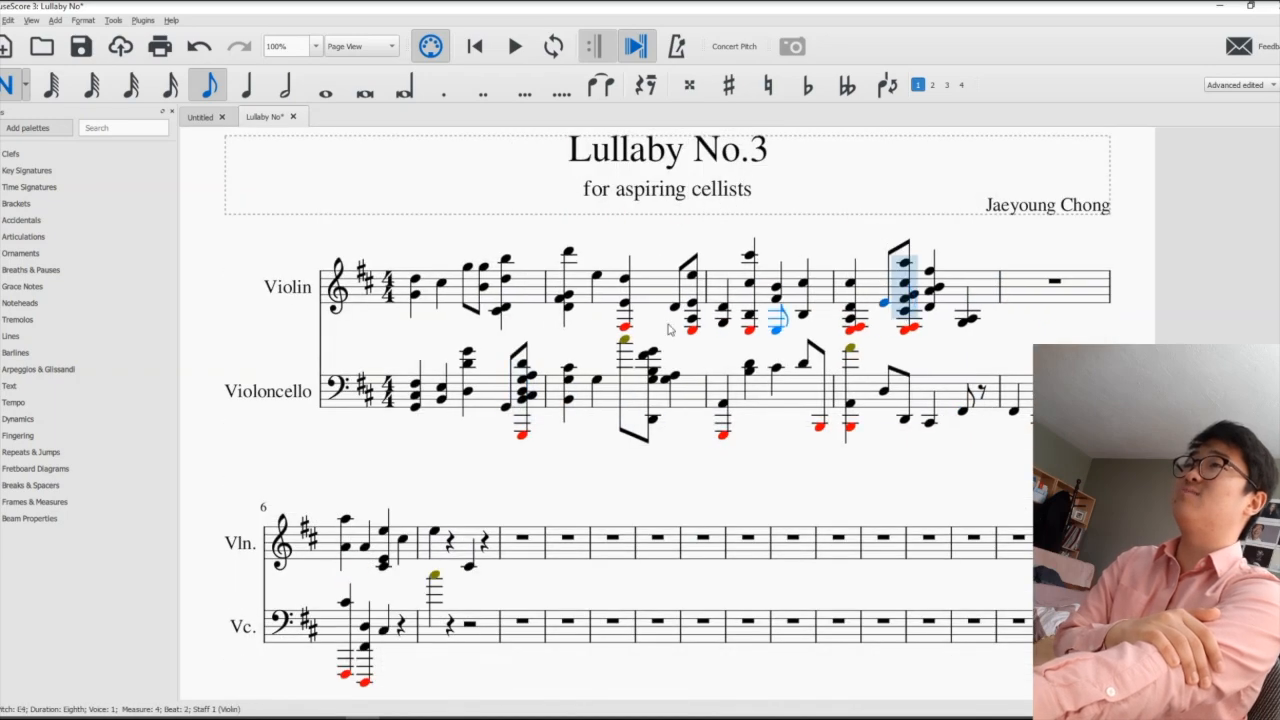
{"action": "left_click", "coordinate": [675, 299]}
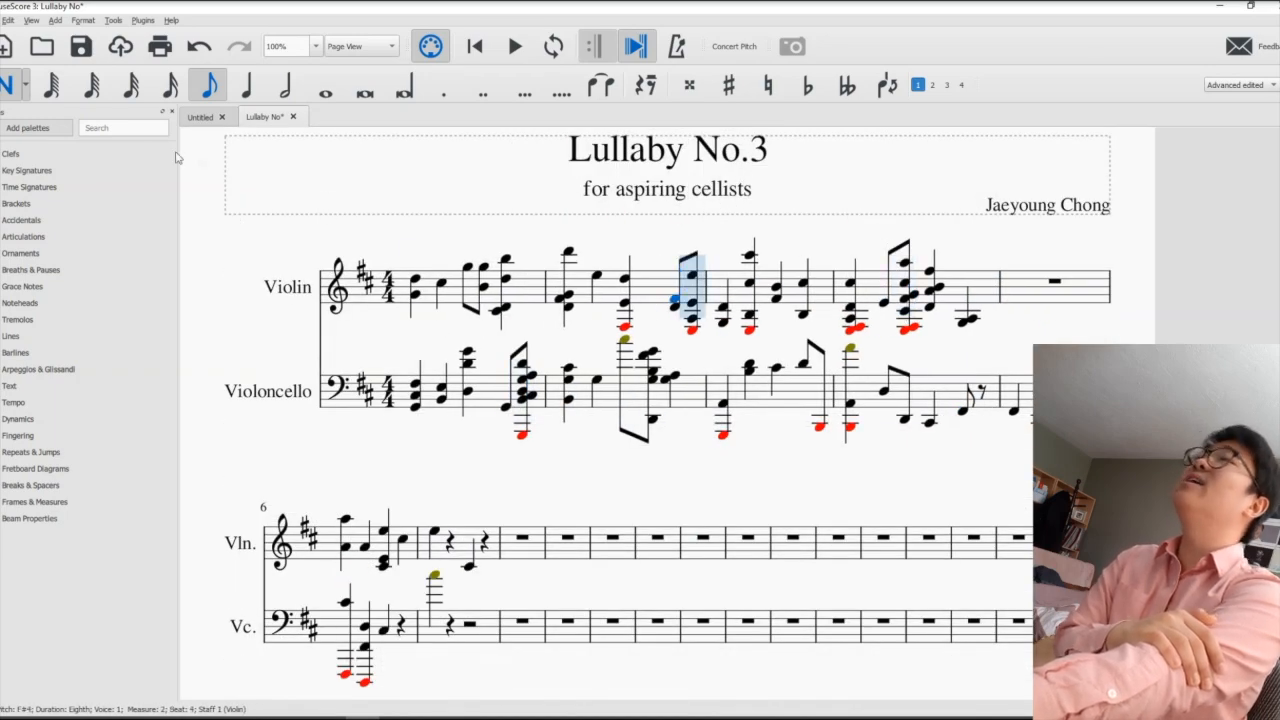
- Insert 64th notes at random pitches in the first two measures of the Violin and Violoncello staves
{"action": "scroll", "coordinate": [466, 365], "scroll_direction": "down", "scroll_amount": 1}
{"action": "scroll", "coordinate": [437, 340], "scroll_direction": "up", "scroll_amount": 1}
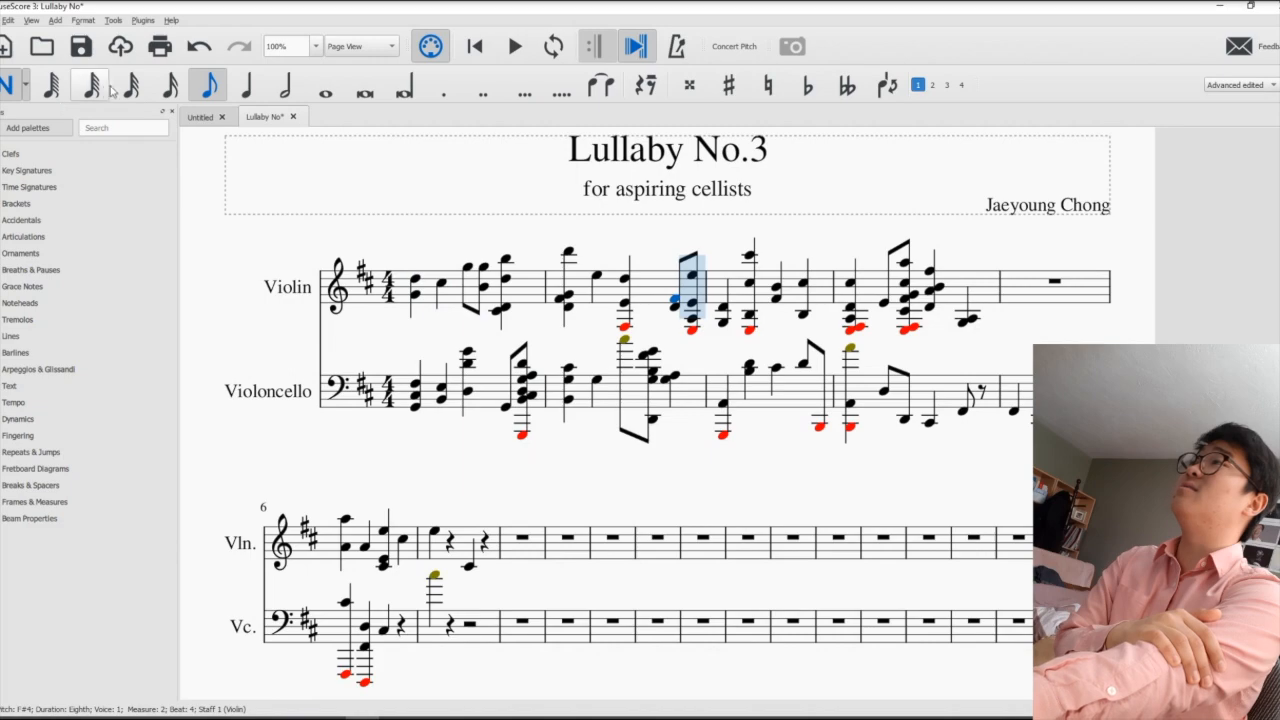
{"action": "left_click", "coordinate": [91, 85]}
{"action": "left_click", "coordinate": [466, 266]}
{"action": "left_click", "coordinate": [540, 300]}
{"action": "left_click", "coordinate": [651, 307]}
{"action": "left_click", "coordinate": [797, 338]}
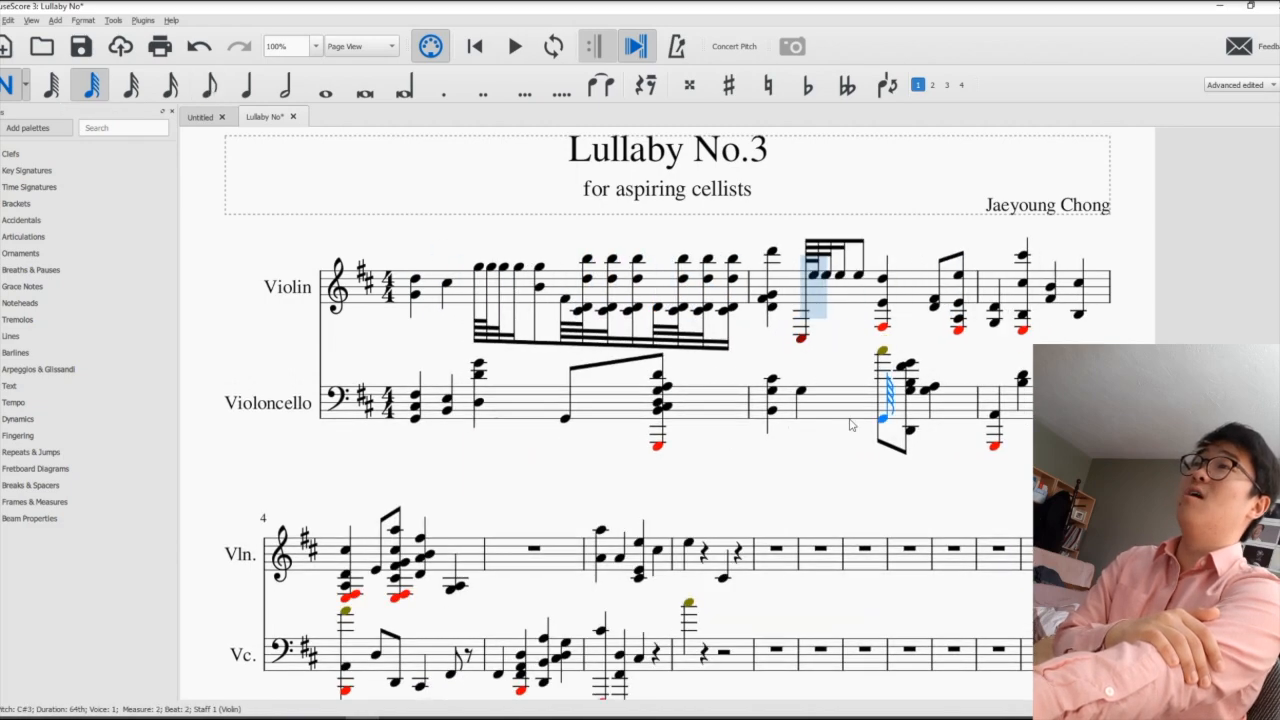
{"action": "left_click", "coordinate": [885, 408]}
- Scatter more 64th notes at random pitches over both staves, mainly in measures 3 to 6
{"action": "scroll", "coordinate": [866, 432], "scroll_direction": "down", "scroll_amount": 2}
{"action": "left_click", "coordinate": [494, 482]}
{"action": "left_click", "coordinate": [346, 424]}
{"action": "left_click", "coordinate": [580, 514]}
{"action": "left_click", "coordinate": [758, 425]}
{"action": "scroll", "coordinate": [760, 535], "scroll_direction": "down", "scroll_amount": 1}
{"action": "left_click", "coordinate": [374, 656]}
{"action": "left_click", "coordinate": [441, 408]}
{"action": "left_click", "coordinate": [532, 506]}
{"action": "left_click", "coordinate": [599, 425]}
{"action": "scroll", "coordinate": [618, 434], "scroll_direction": "up", "scroll_amount": 4}
{"action": "left_click", "coordinate": [638, 407]}
{"action": "scroll", "coordinate": [655, 430], "scroll_direction": "down", "scroll_amount": 2}
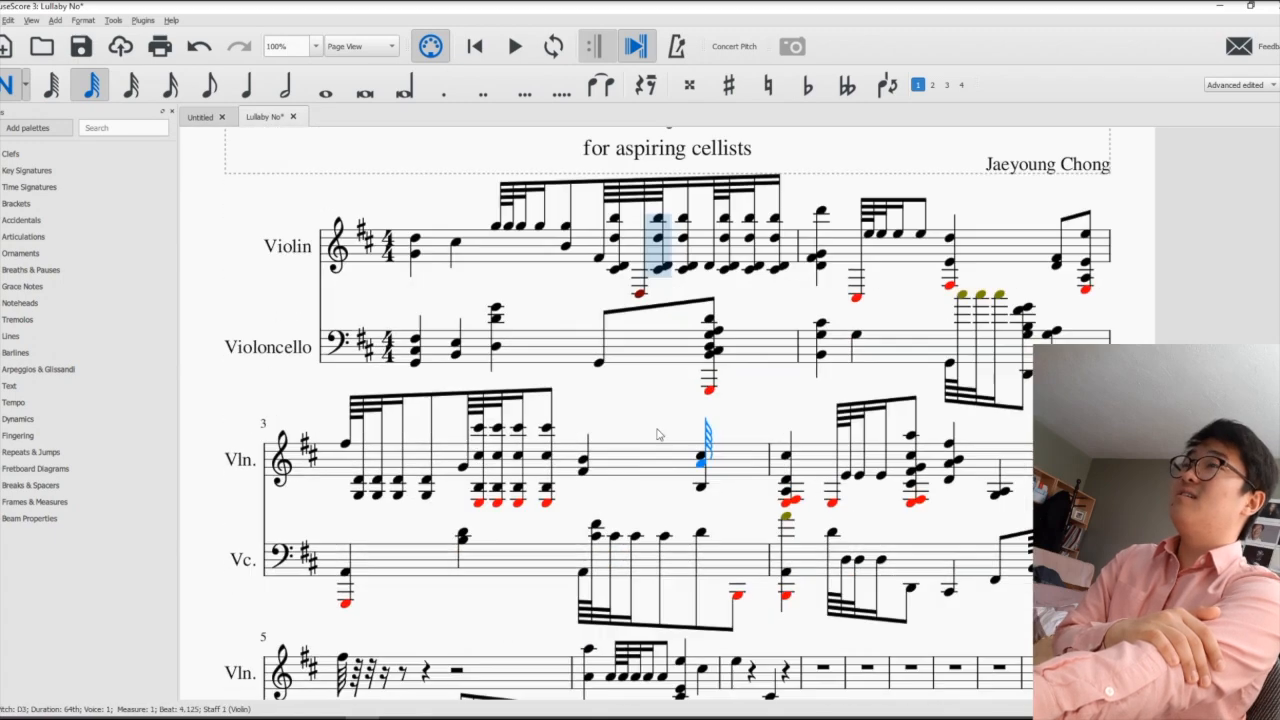
- Insert further 64th notes in the first Violoncello measure, including a G2 on beat 2, and leave note input
{"action": "left_click", "coordinate": [708, 384]}
{"action": "left_click", "coordinate": [601, 352]}
{"action": "left_click", "coordinate": [453, 384]}
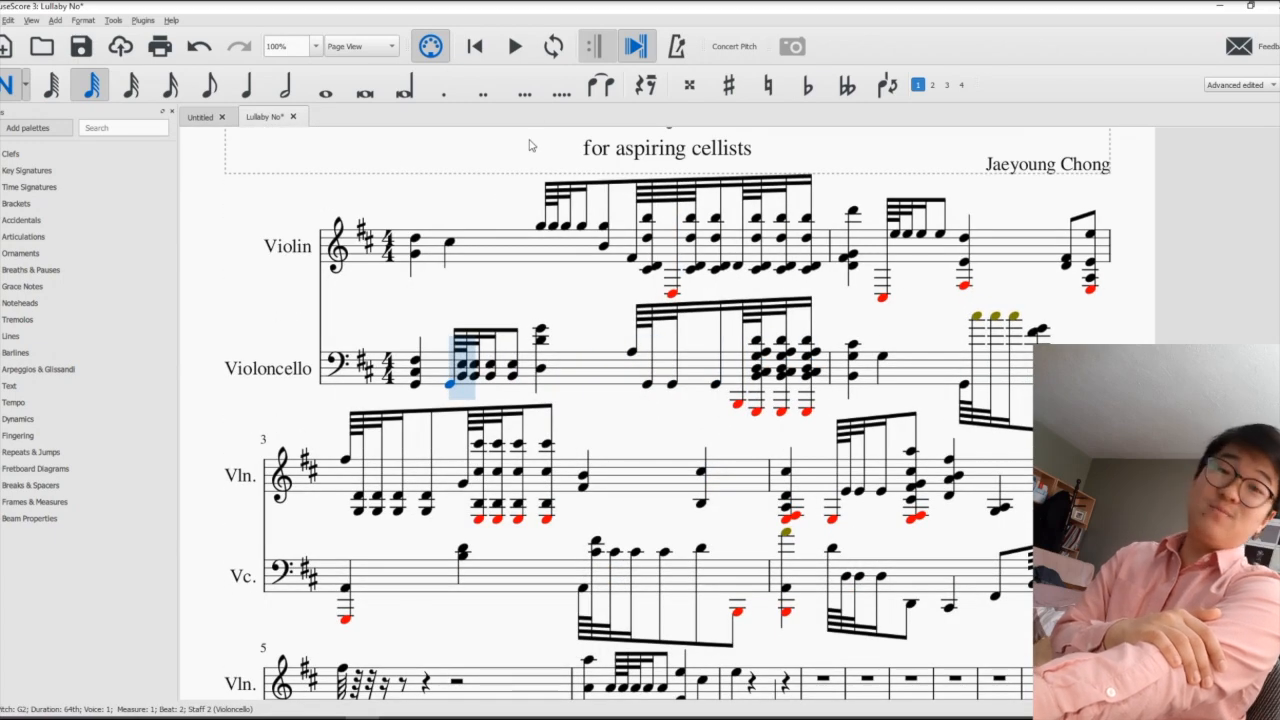
{"action": "left_click", "coordinate": [415, 236]}
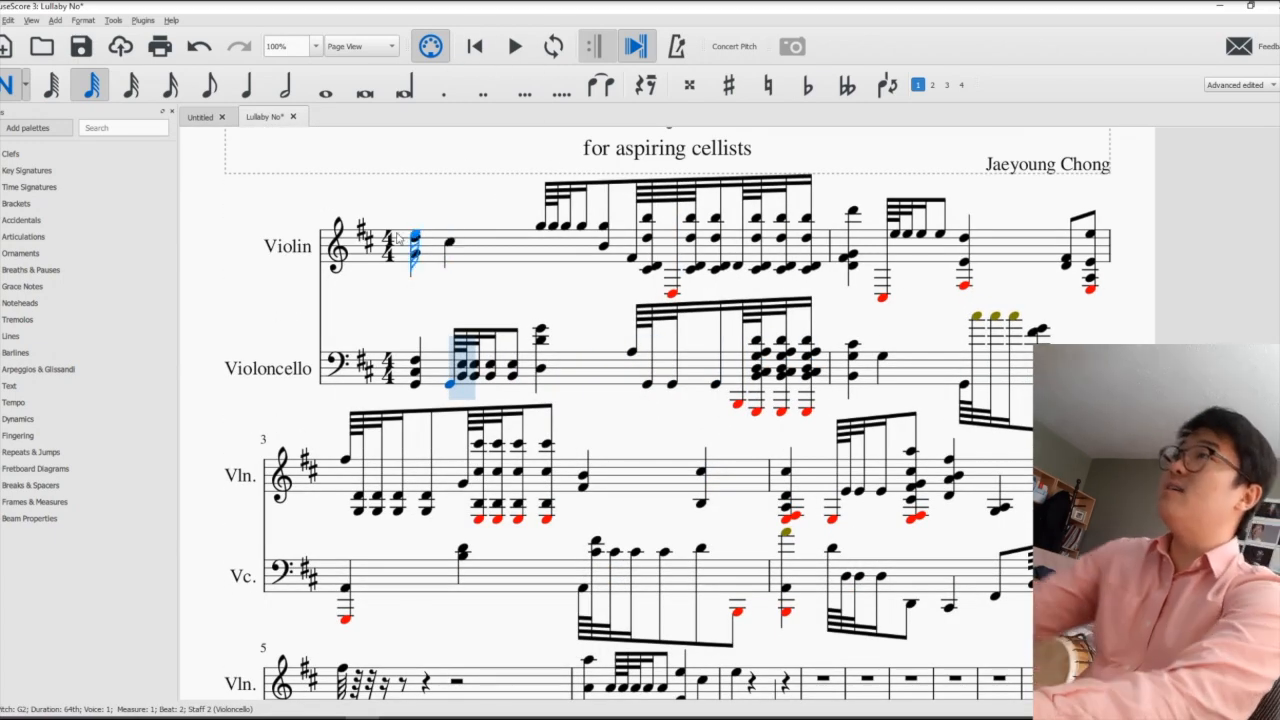
{"action": "key", "text": "Escape"}
- Play back the score from the first Violin note through measure 7
{"action": "scroll", "coordinate": [489, 308], "scroll_direction": "up", "scroll_amount": 2}
{"action": "scroll", "coordinate": [489, 305], "scroll_direction": "down", "scroll_amount": 4}
{"action": "scroll", "coordinate": [487, 298], "scroll_direction": "up", "scroll_amount": 4}
{"action": "scroll", "coordinate": [486, 296], "scroll_direction": "down", "scroll_amount": 2}
{"action": "scroll", "coordinate": [485, 297], "scroll_direction": "up", "scroll_amount": 2}
{"action": "scroll", "coordinate": [482, 297], "scroll_direction": "down", "scroll_amount": 1}
{"action": "left_click", "coordinate": [414, 297]}
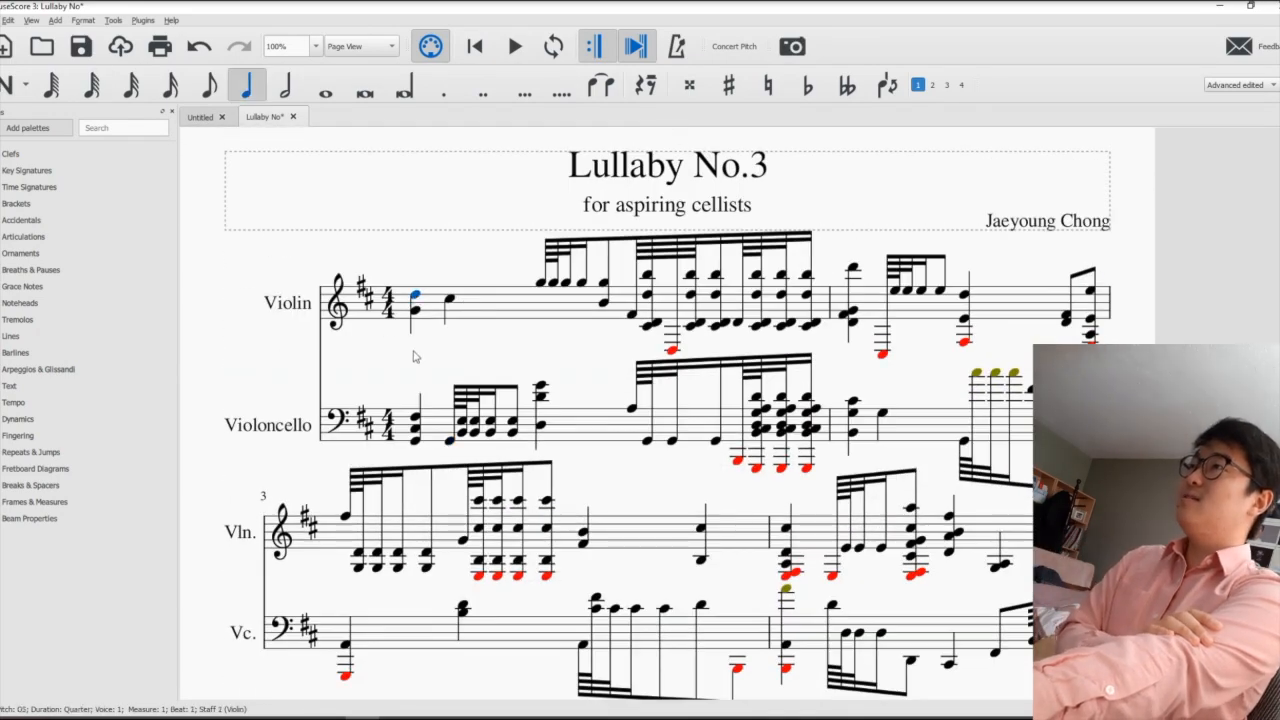
{"action": "key", "text": "space"}
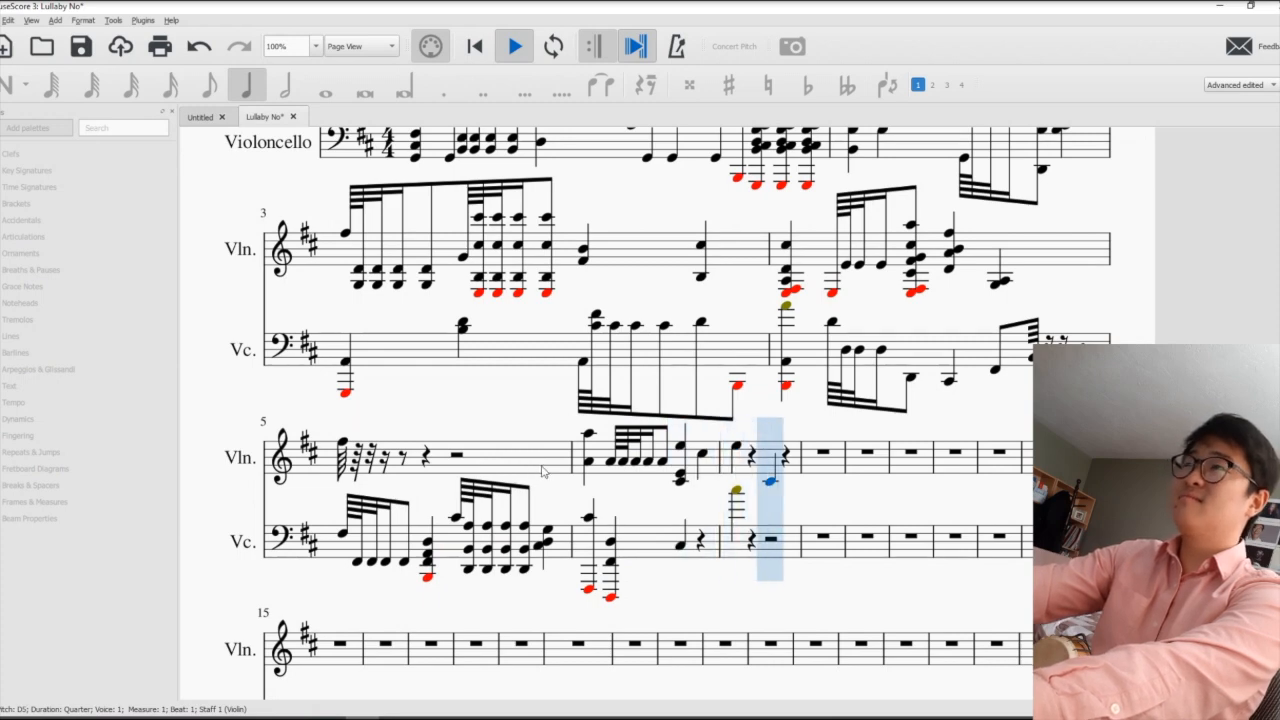
{"action": "key", "text": "space"}
- Delete all notes in measures 1 to 8 of the Violin and Violoncello staves
{"action": "left_click", "coordinate": [821, 555]}
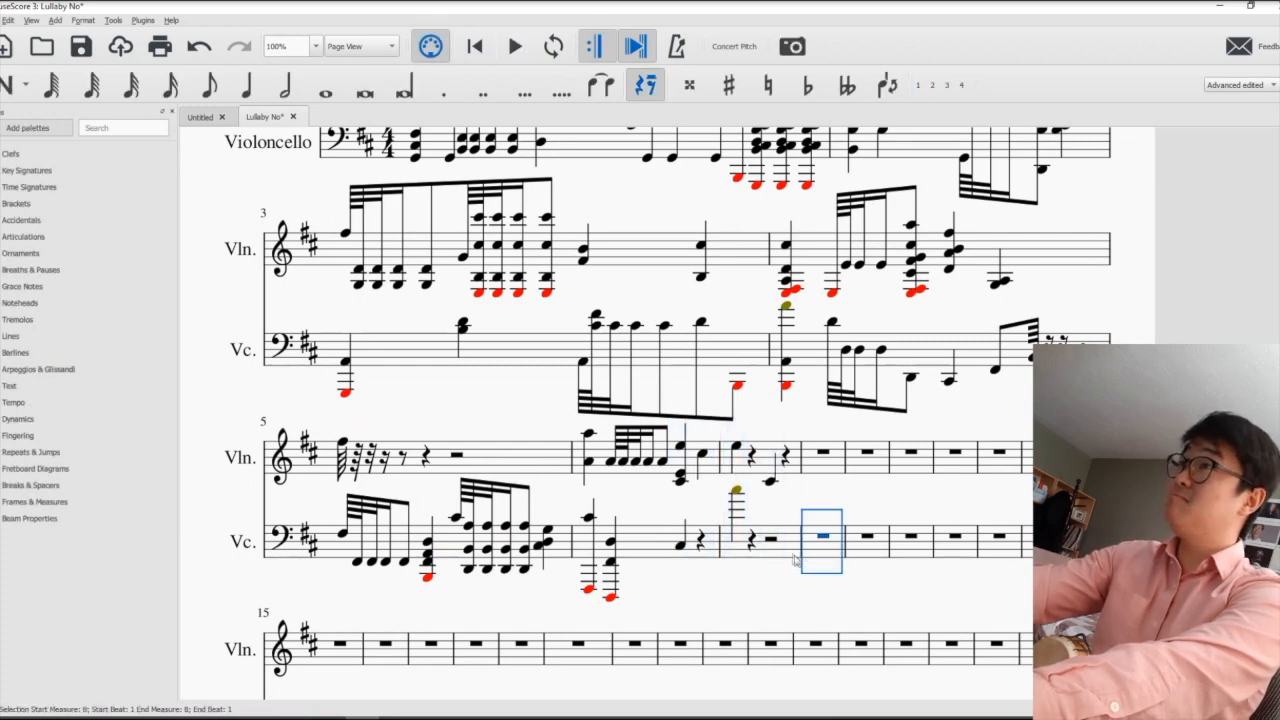
{"action": "scroll", "coordinate": [407, 372], "scroll_direction": "up", "scroll_amount": 3}
{"action": "left_click", "coordinate": [421, 296], "text": "shift"}
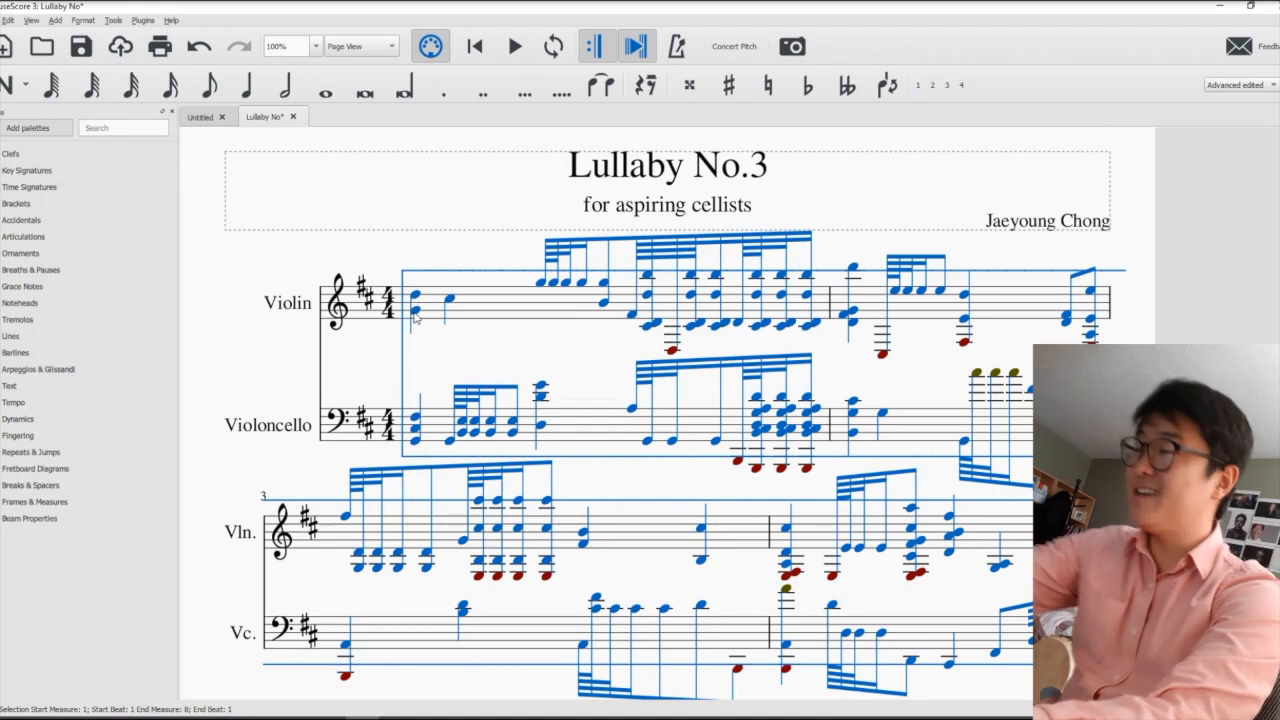
{"action": "key", "text": "Delete"}
- Clear the stray notes left in the later measures of the score
{"action": "scroll", "coordinate": [480, 518], "scroll_direction": "down", "scroll_amount": 1}
{"action": "left_click", "coordinate": [436, 487]}
{"action": "left_click", "coordinate": [596, 573], "text": "shift"}
{"action": "key", "text": "Delete"}
{"action": "scroll", "coordinate": [580, 523], "scroll_direction": "up", "scroll_amount": 4}
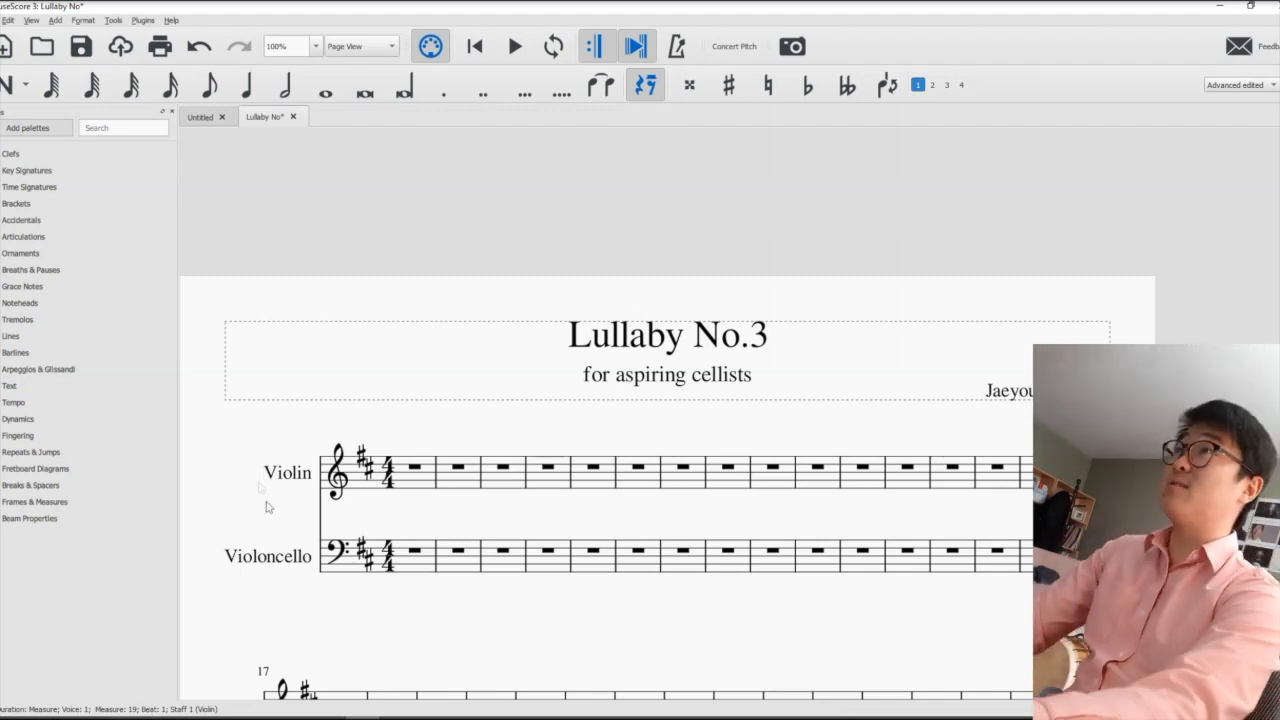
- Enter the quarter notes C#3, E3, D3 and C#3 in the first Violoncello measure
{"action": "scroll", "coordinate": [449, 484], "scroll_direction": "down", "scroll_amount": 2}
{"action": "left_click", "coordinate": [415, 440]}
{"action": "left_click", "coordinate": [18, 90]}
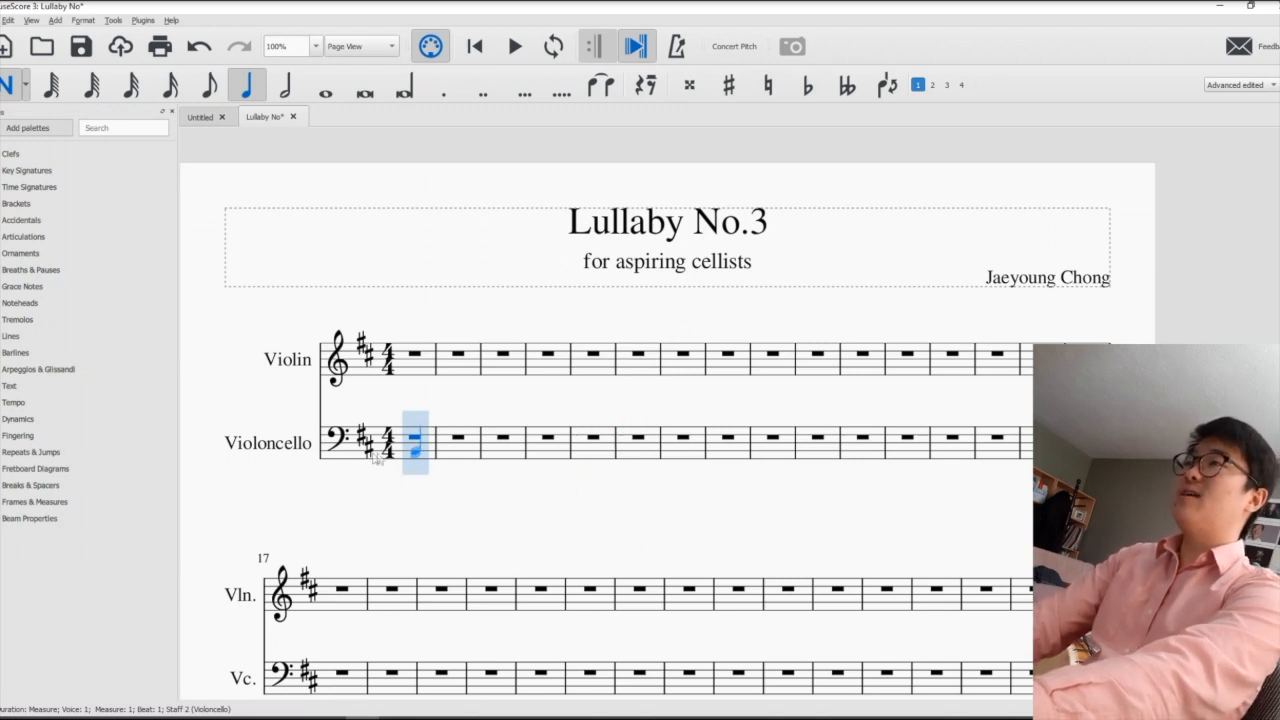
{"action": "left_click", "coordinate": [415, 447]}
{"action": "left_click", "coordinate": [432, 437]}
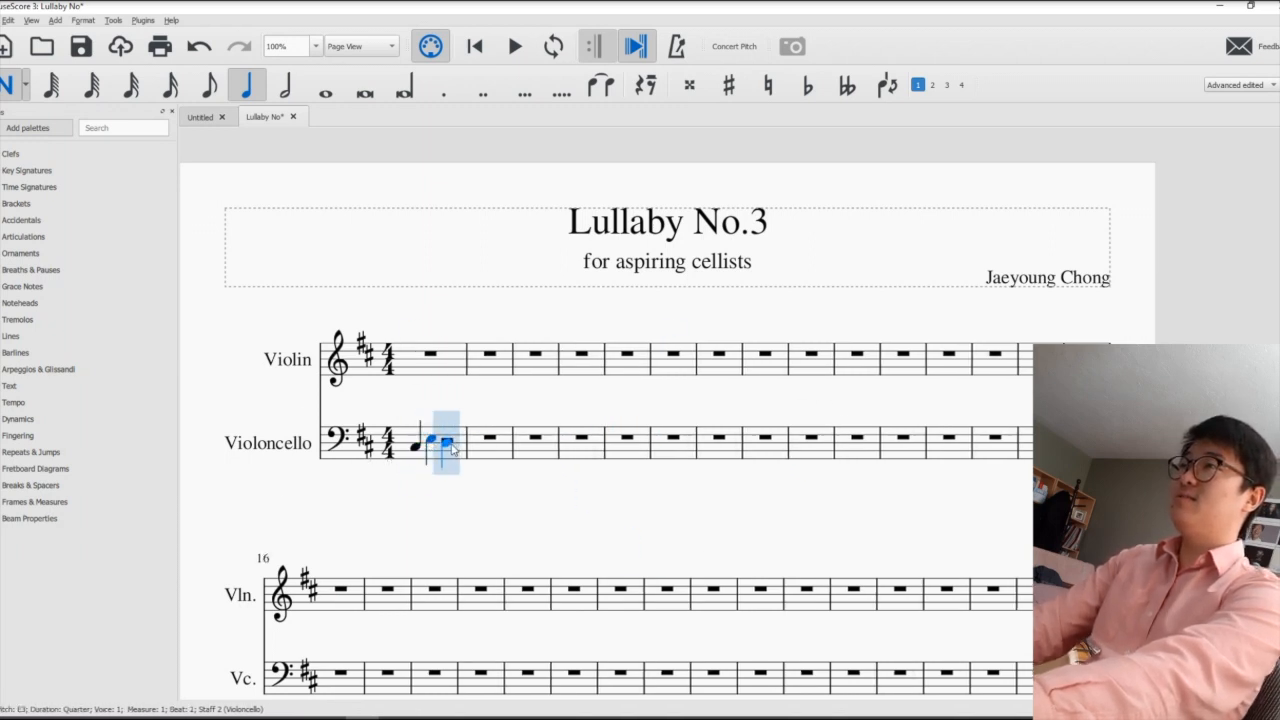
{"action": "left_click", "coordinate": [449, 443]}
{"action": "left_click", "coordinate": [463, 448]}
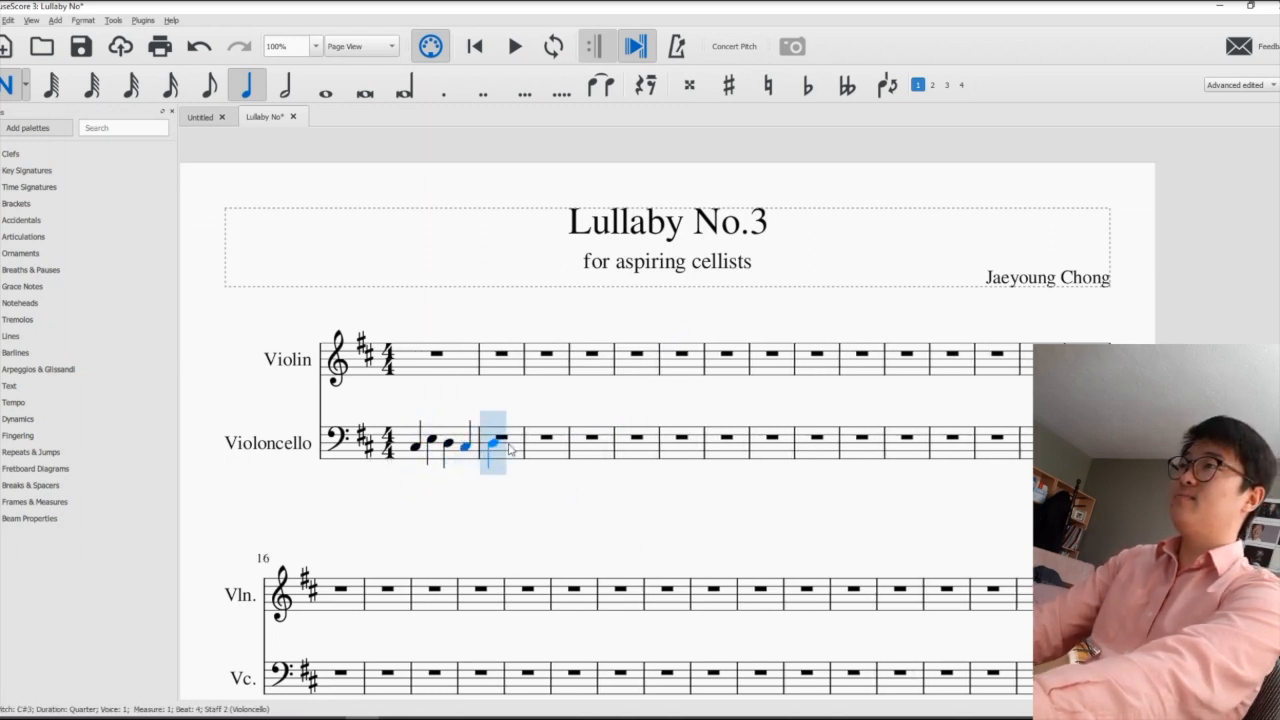
- Delete the four quarter notes from the first Violoncello measure
{"action": "key", "text": "Escape"}
{"action": "left_click", "coordinate": [421, 455]}
{"action": "key", "text": "Delete"}
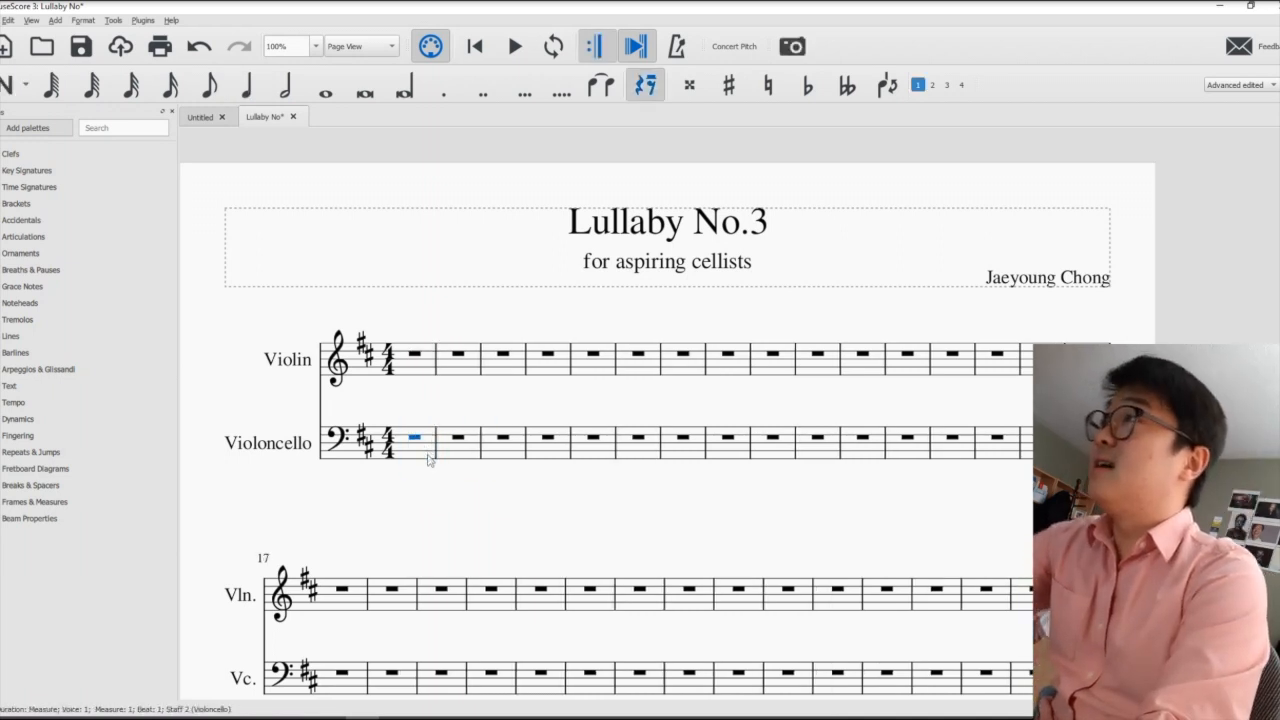
- Enter the quarter notes D3, F#3, E3 and D3 in the first Violoncello measure
{"action": "key", "text": "n"}
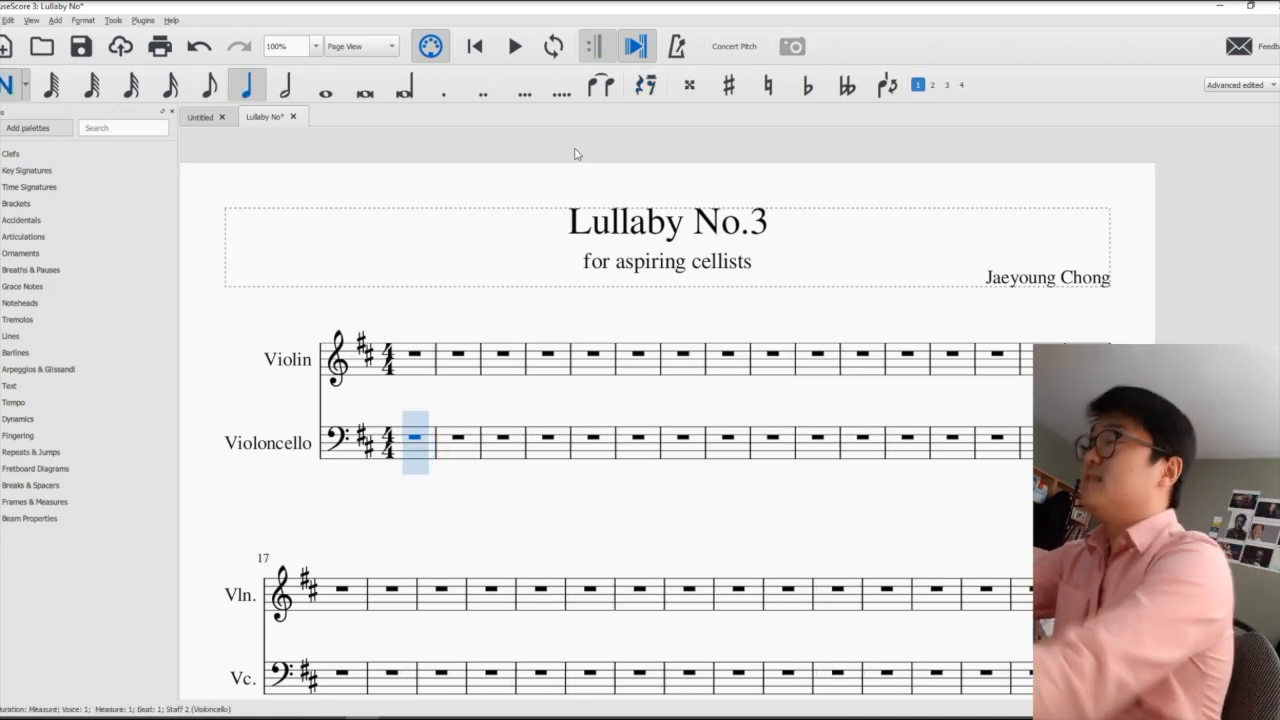
{"action": "left_click", "coordinate": [415, 446]}
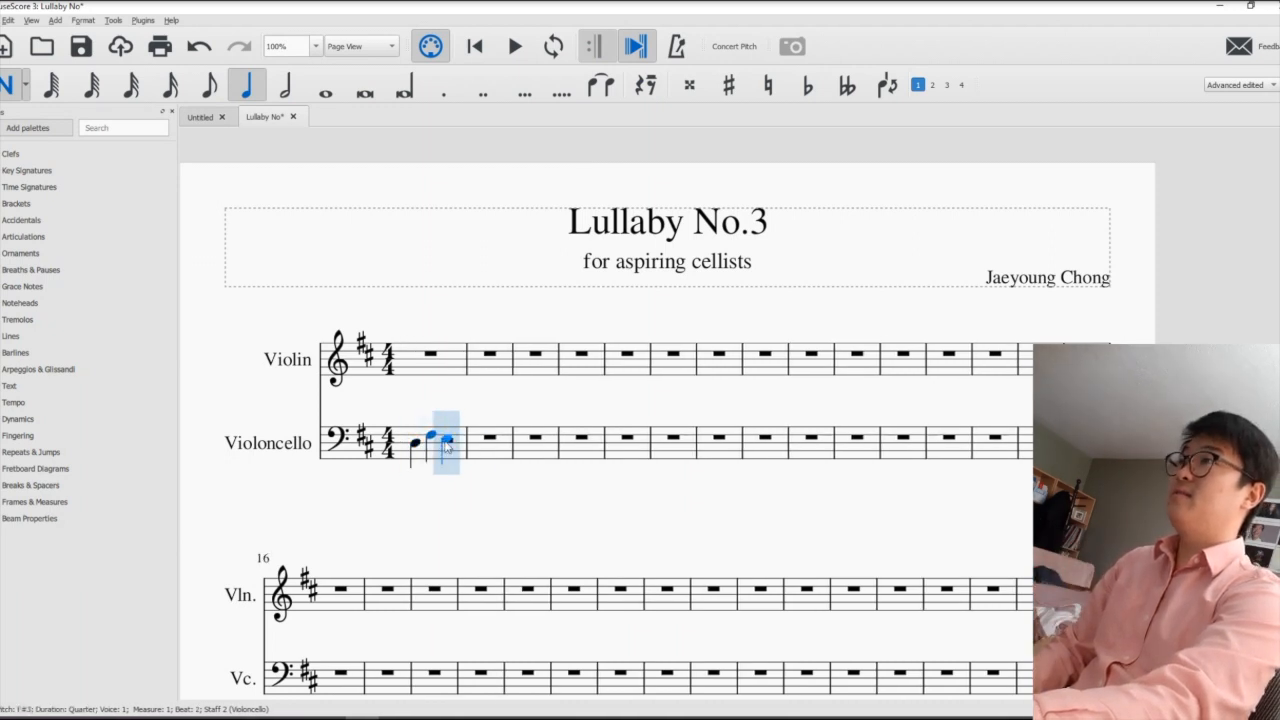
{"action": "left_click", "coordinate": [446, 442]}
{"action": "left_click", "coordinate": [465, 444]}
- Enter the quarter notes E3, F#3, G3 and A3 in the second Violoncello measure
{"action": "left_click", "coordinate": [494, 441]}
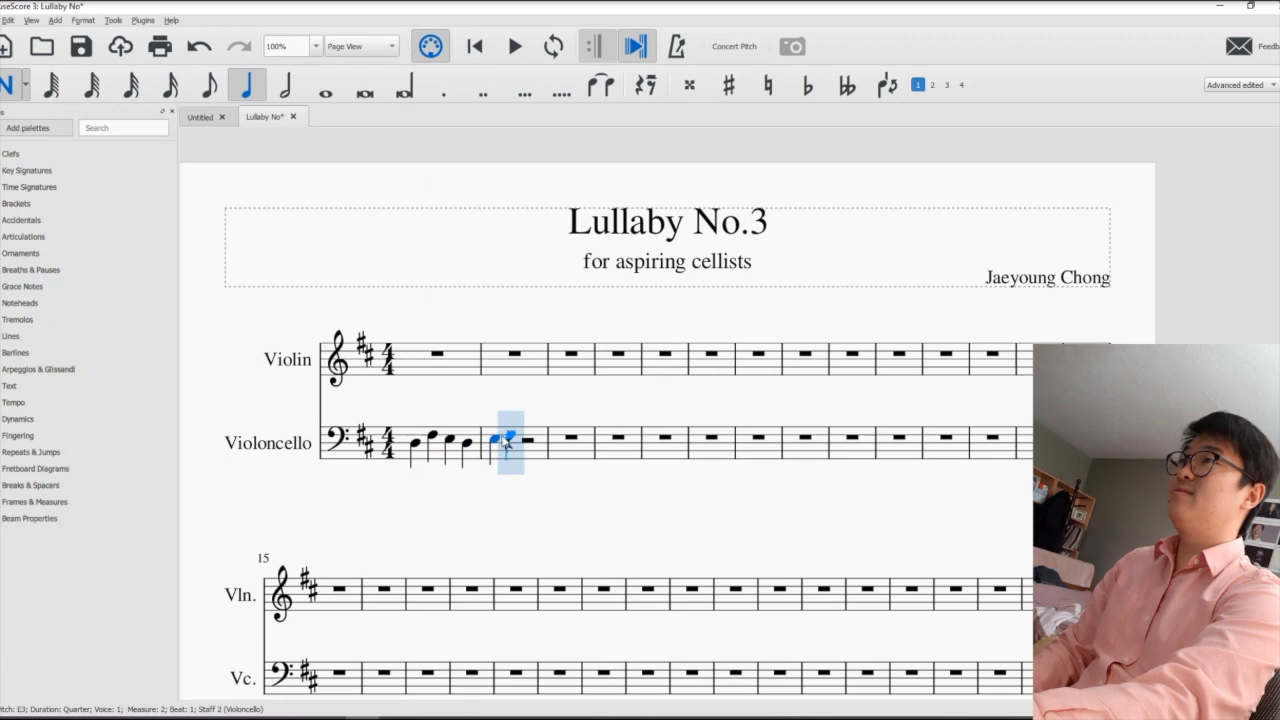
{"action": "left_click", "coordinate": [510, 435]}
{"action": "left_click", "coordinate": [531, 437]}
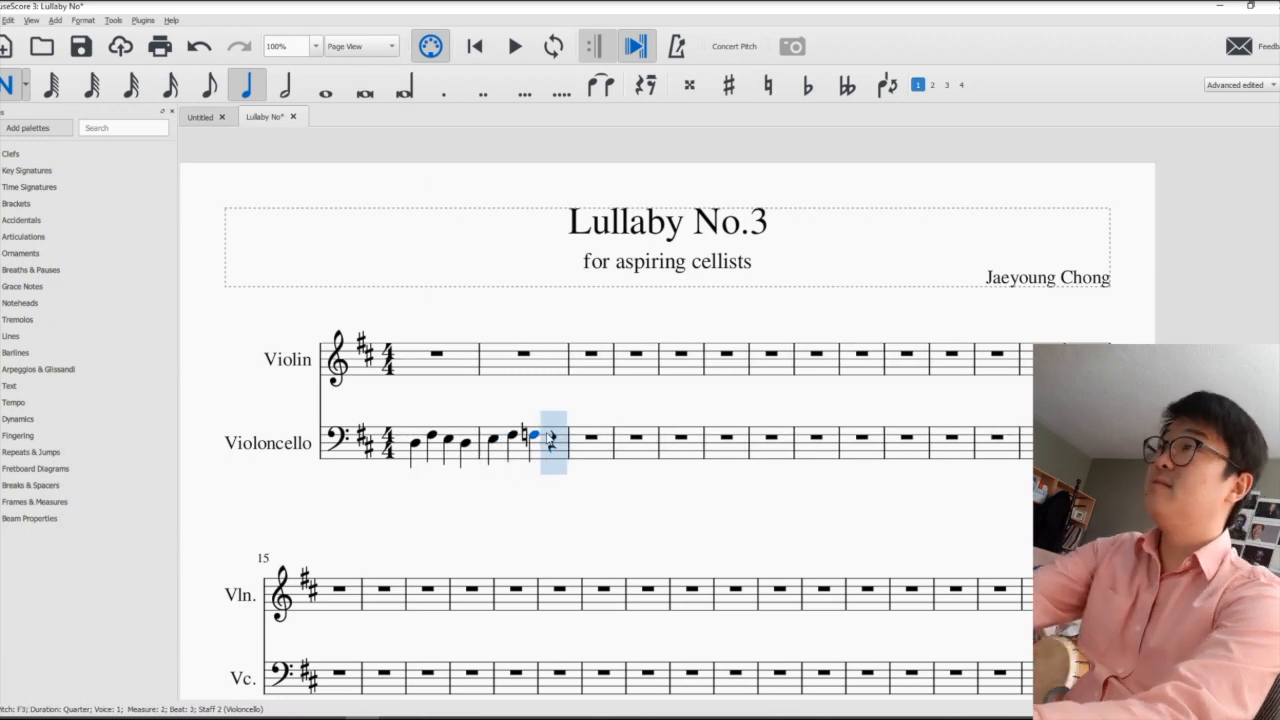
{"action": "left_click", "coordinate": [546, 431]}
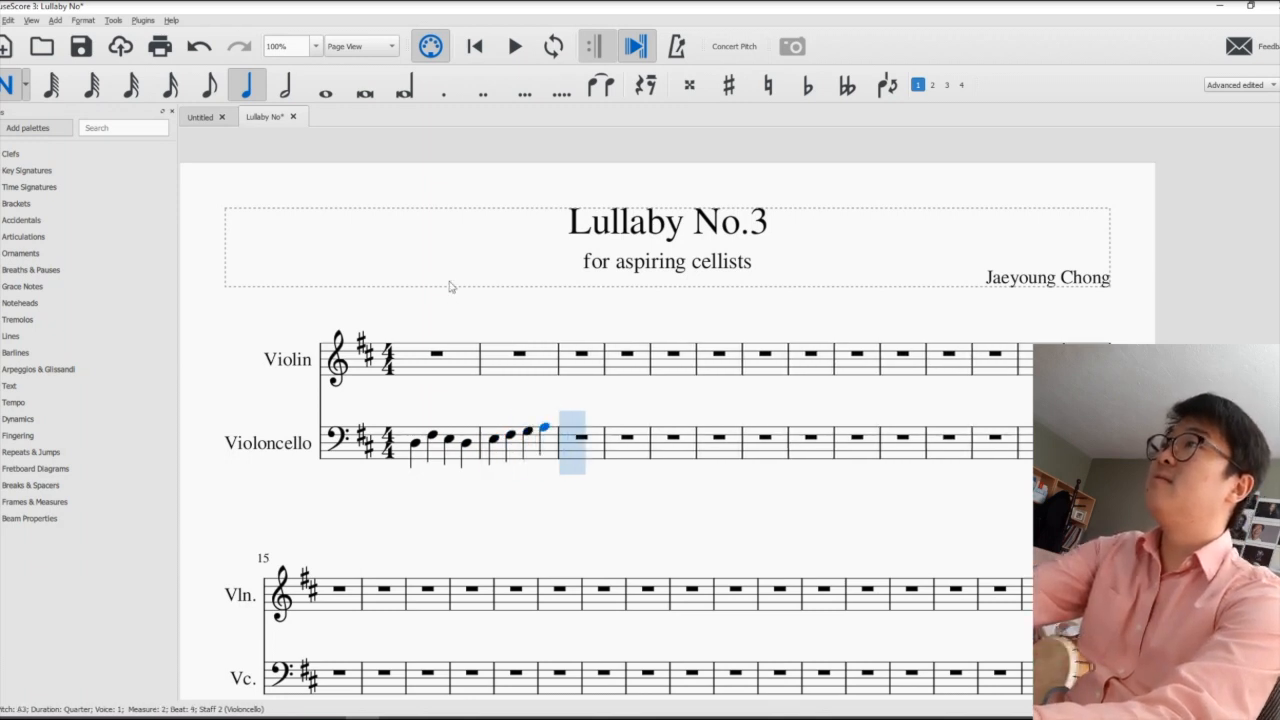
- Fill the third Violoncello measure with quarter notes B3 and C#4 and a half note D4
{"action": "left_click", "coordinate": [575, 425]}
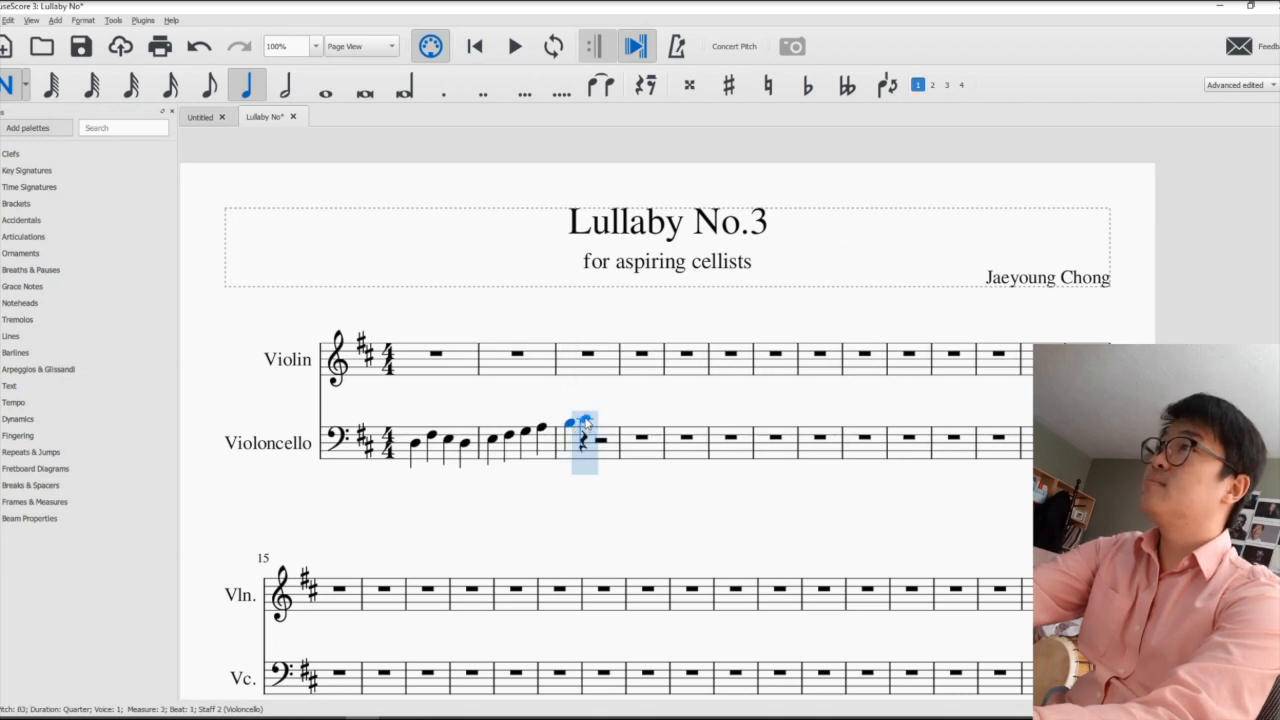
{"action": "left_click", "coordinate": [587, 421]}
{"action": "left_click", "coordinate": [285, 85]}
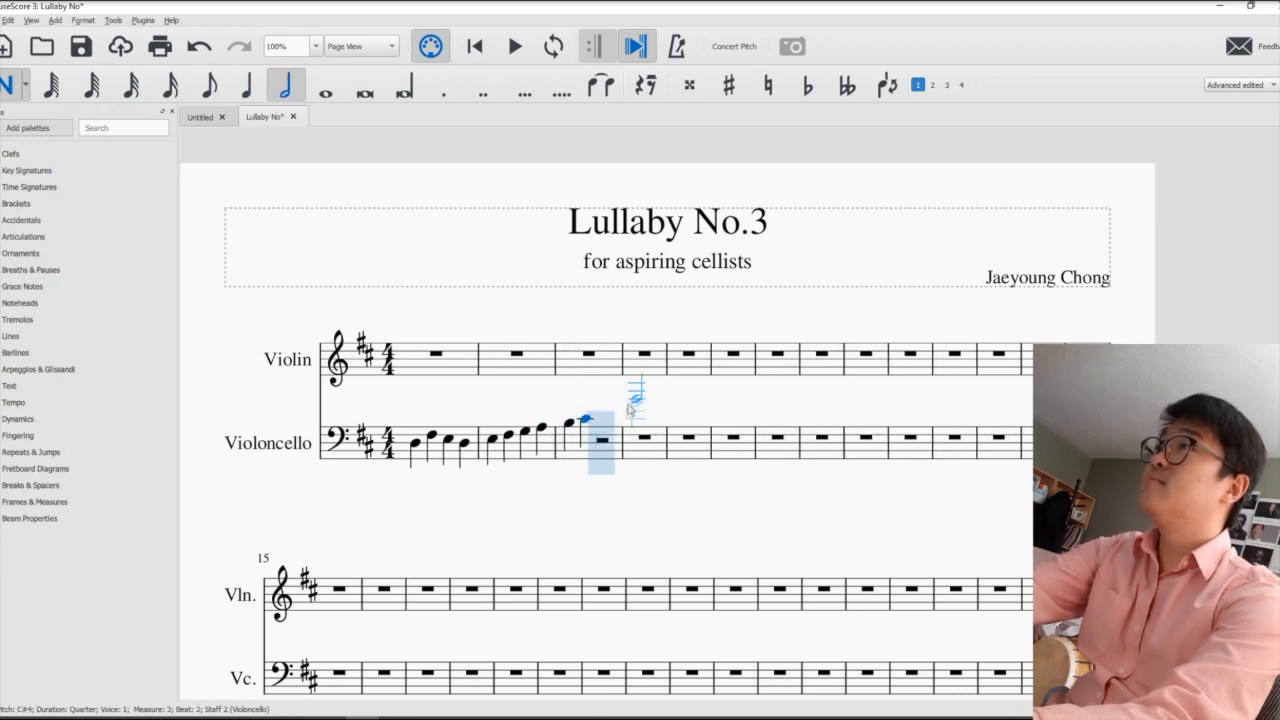
{"action": "left_click", "coordinate": [603, 416]}
{"action": "key", "text": "Escape"}
- Enter the quarter notes F#4, A4, G4 and F#4 in the first Violin measure
{"action": "left_click", "coordinate": [455, 365]}
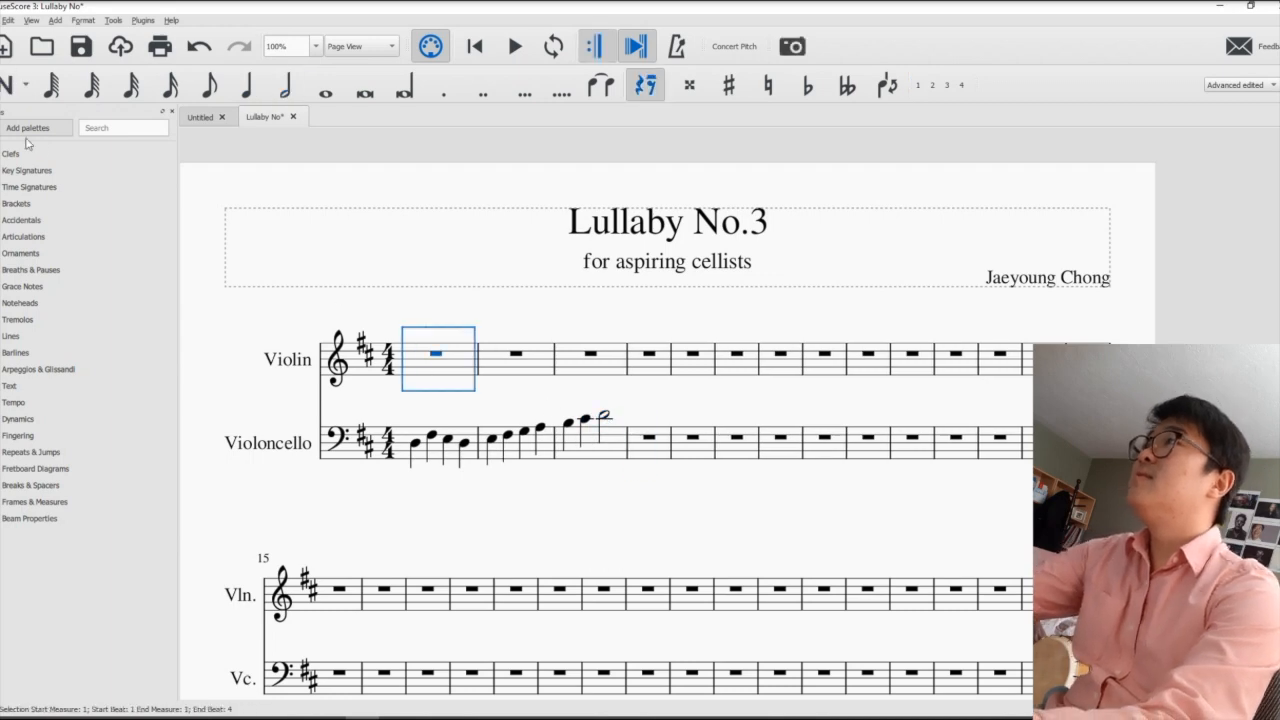
{"action": "key", "text": "n"}
{"action": "key", "text": "5"}
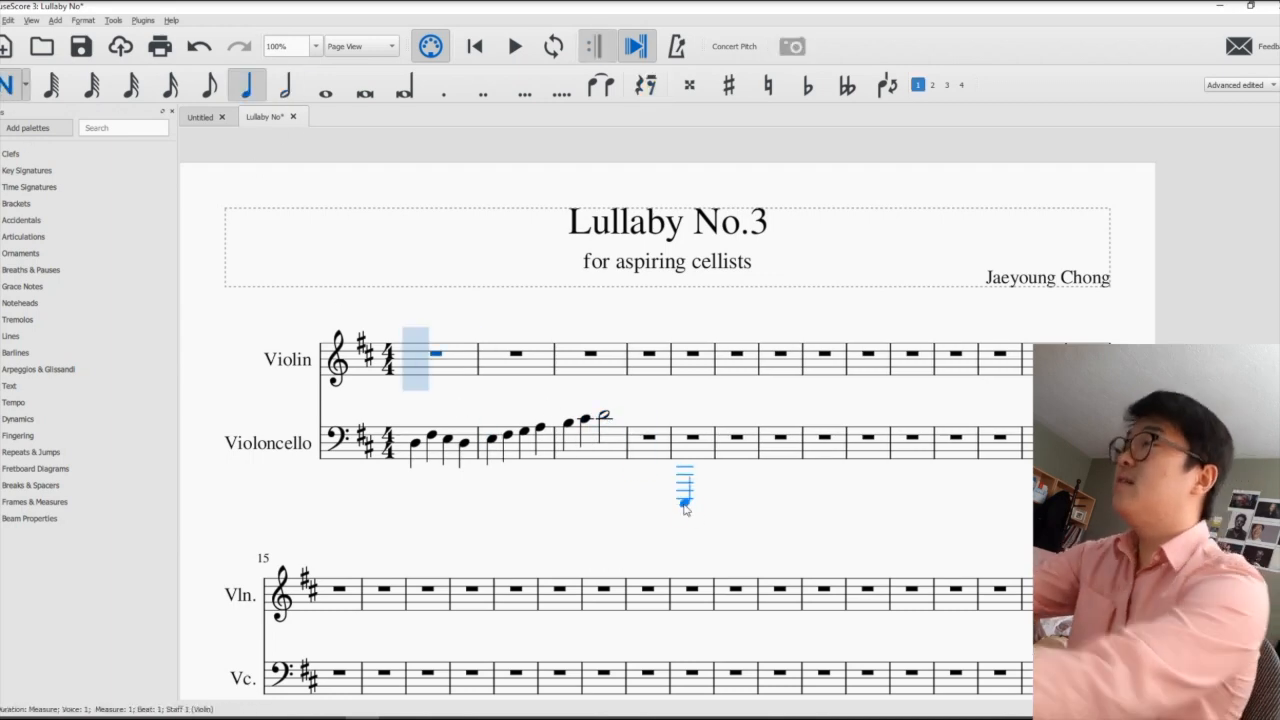
{"action": "key", "text": "f"}
{"action": "key", "text": "a"}
{"action": "key", "text": "g"}
{"action": "key", "text": "f"}
- Enter the quarter notes G4, A4, B4 and C#5 in the second Violin measure
{"action": "key", "text": "g"}
{"action": "key", "text": "a"}
{"action": "key", "text": "b"}
{"action": "key", "text": "c"}
- Fill the third Violin measure with quarter notes D5 and E5 and a half note F#5
{"action": "key", "text": "d"}
{"action": "key", "text": "e"}
{"action": "key", "text": "6"}
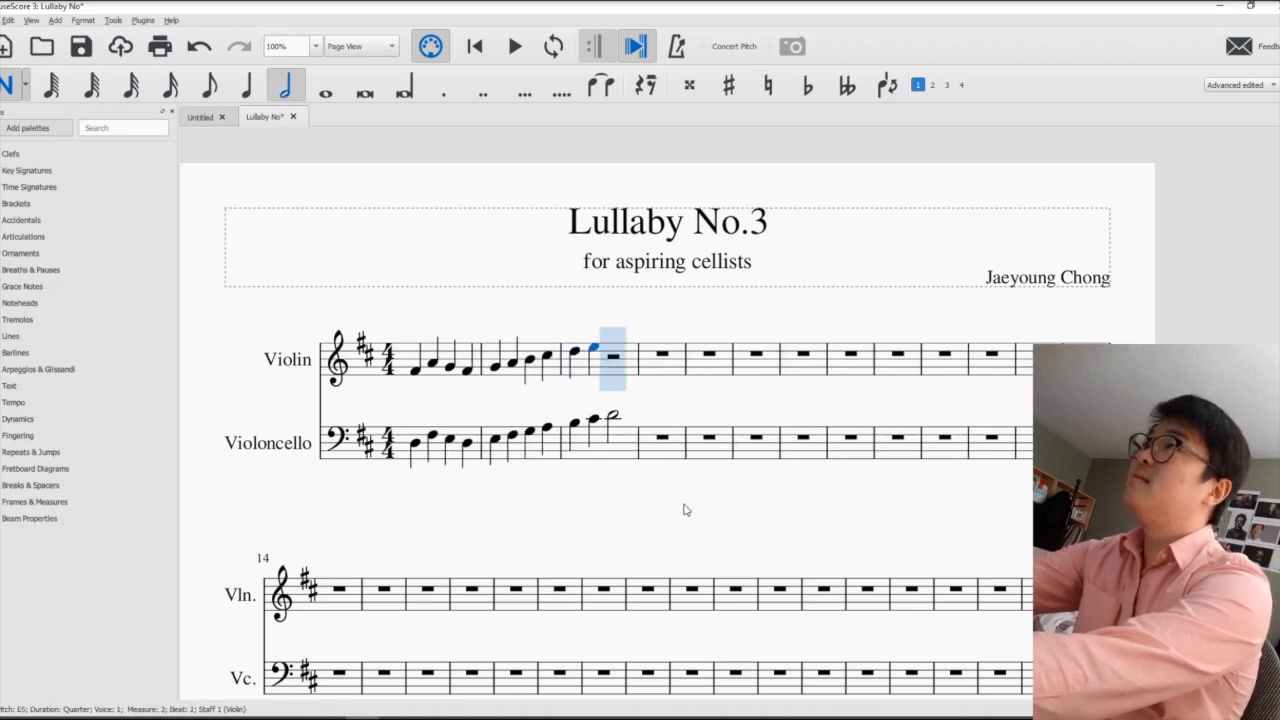
{"action": "key", "text": "f"}
{"action": "key", "text": "Escape"}
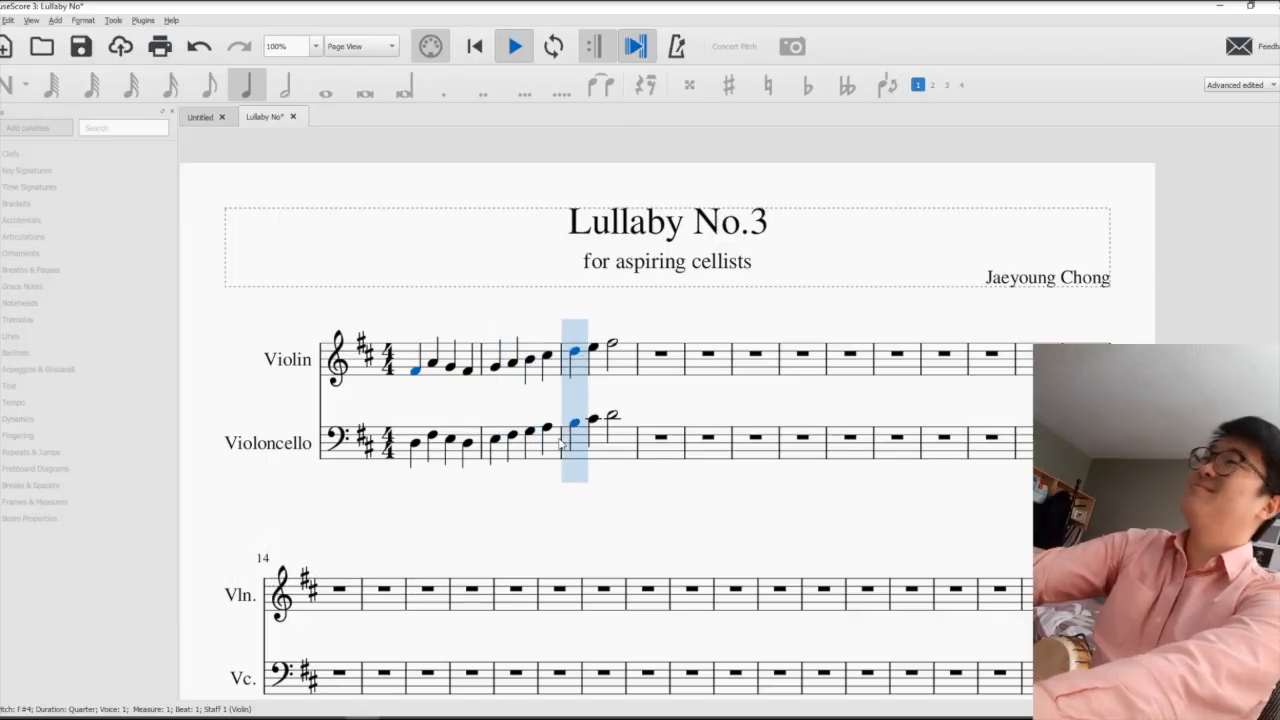
- Play back the first three measures of both staves, stop playback and clear the selection
{"action": "key", "text": "space"}
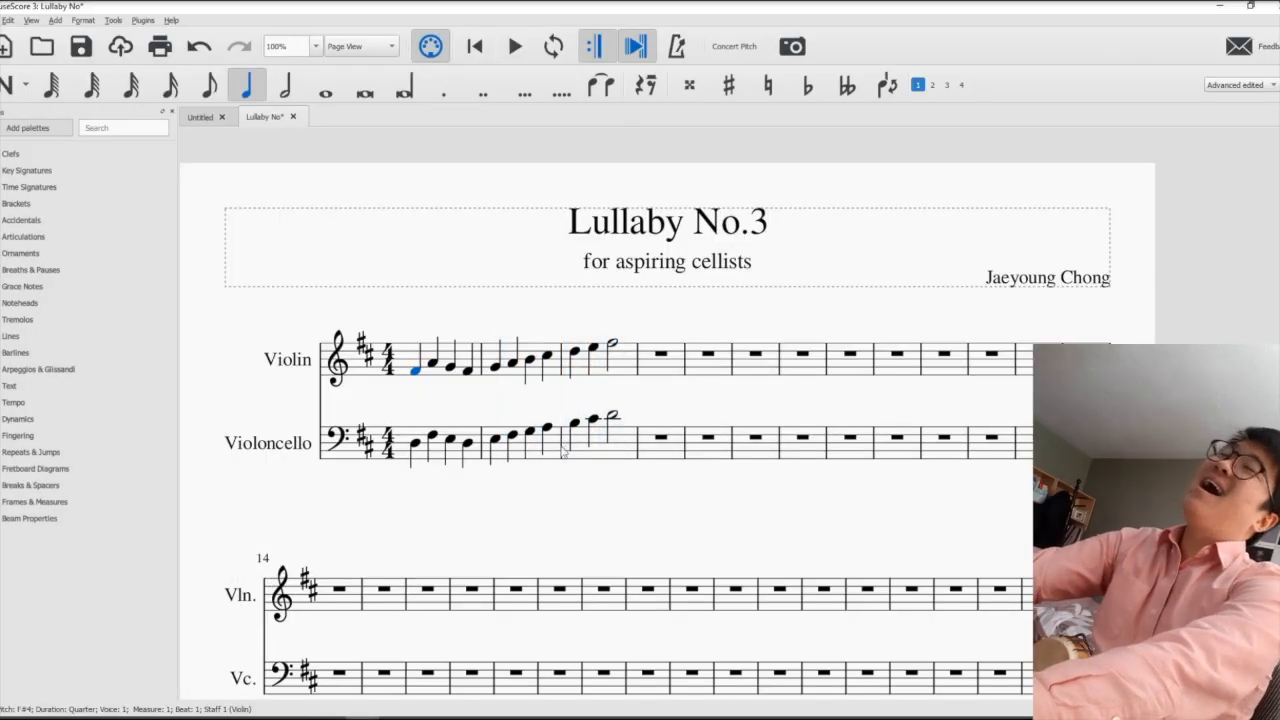
{"action": "key", "text": "Escape"}
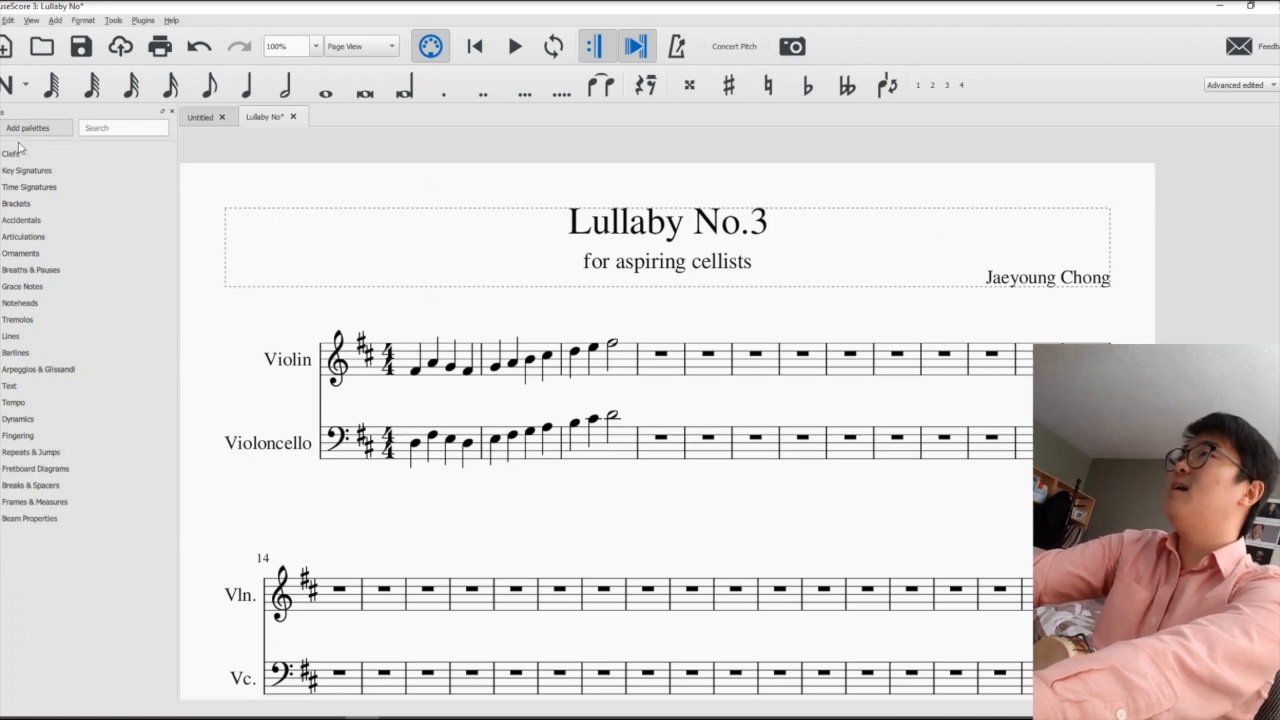
- Browse the symbol categories in the Master Palette, including the Ornaments, and close it
{"action": "left_click", "coordinate": [56, 21]}
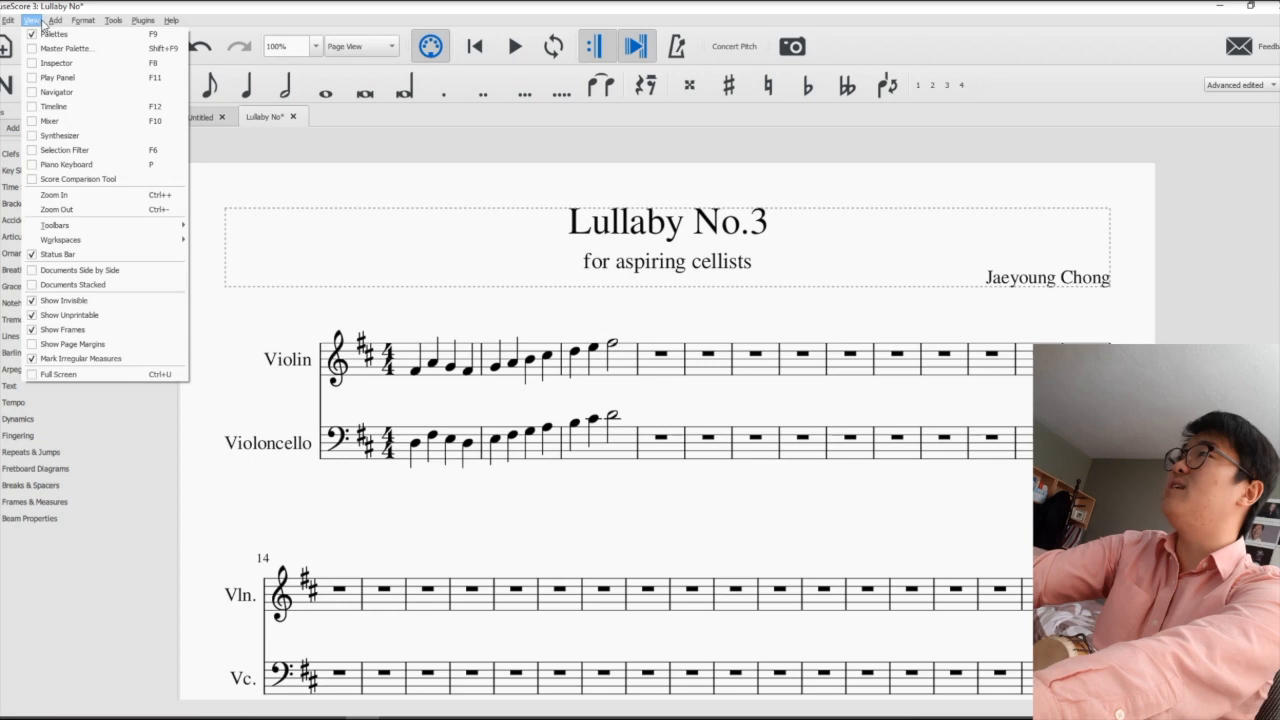
{"action": "left_click", "coordinate": [52, 50]}
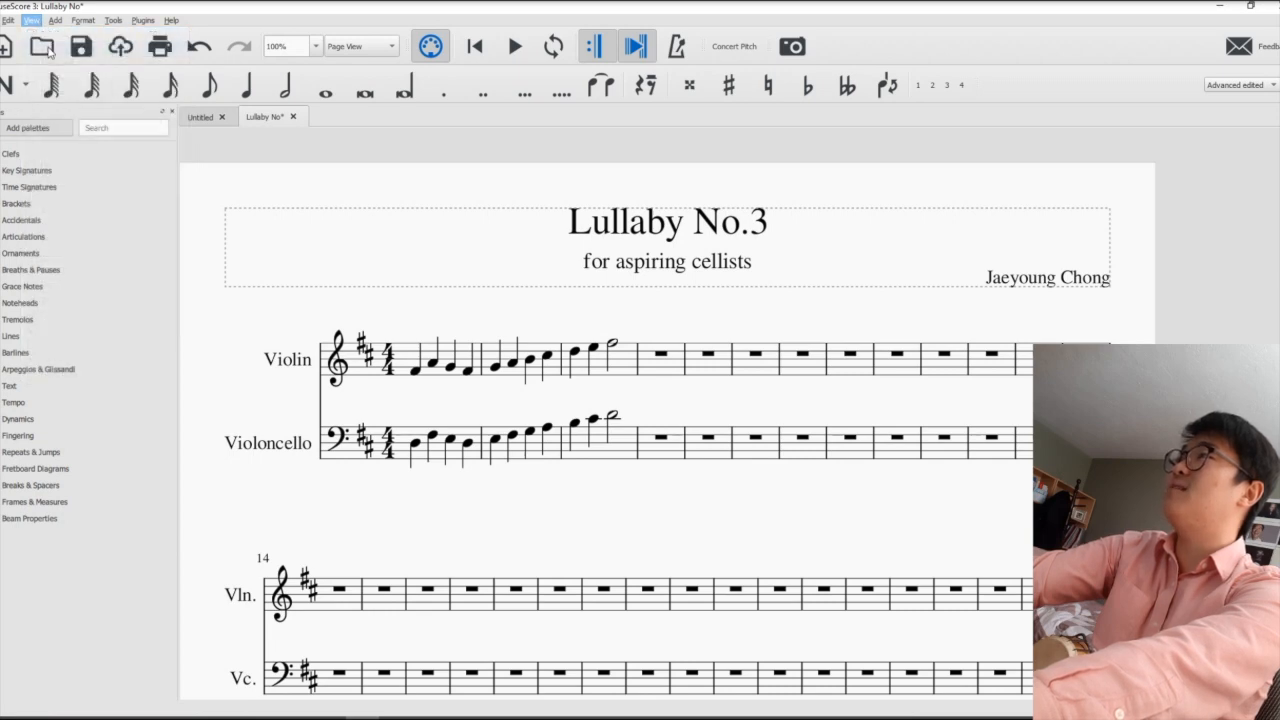
{"action": "left_click", "coordinate": [303, 172]}
{"action": "left_click", "coordinate": [305, 214]}
{"action": "left_click", "coordinate": [310, 270]}
{"action": "left_click", "coordinate": [310, 305]}
{"action": "left_click", "coordinate": [310, 350]}
{"action": "left_click", "coordinate": [302, 332]}
{"action": "left_click", "coordinate": [306, 359]}
{"action": "left_click", "coordinate": [297, 305]}
{"action": "left_click", "coordinate": [294, 260]}
{"action": "left_click", "coordinate": [302, 234]}
{"action": "left_click", "coordinate": [302, 206]}
{"action": "left_click", "coordinate": [305, 215]}
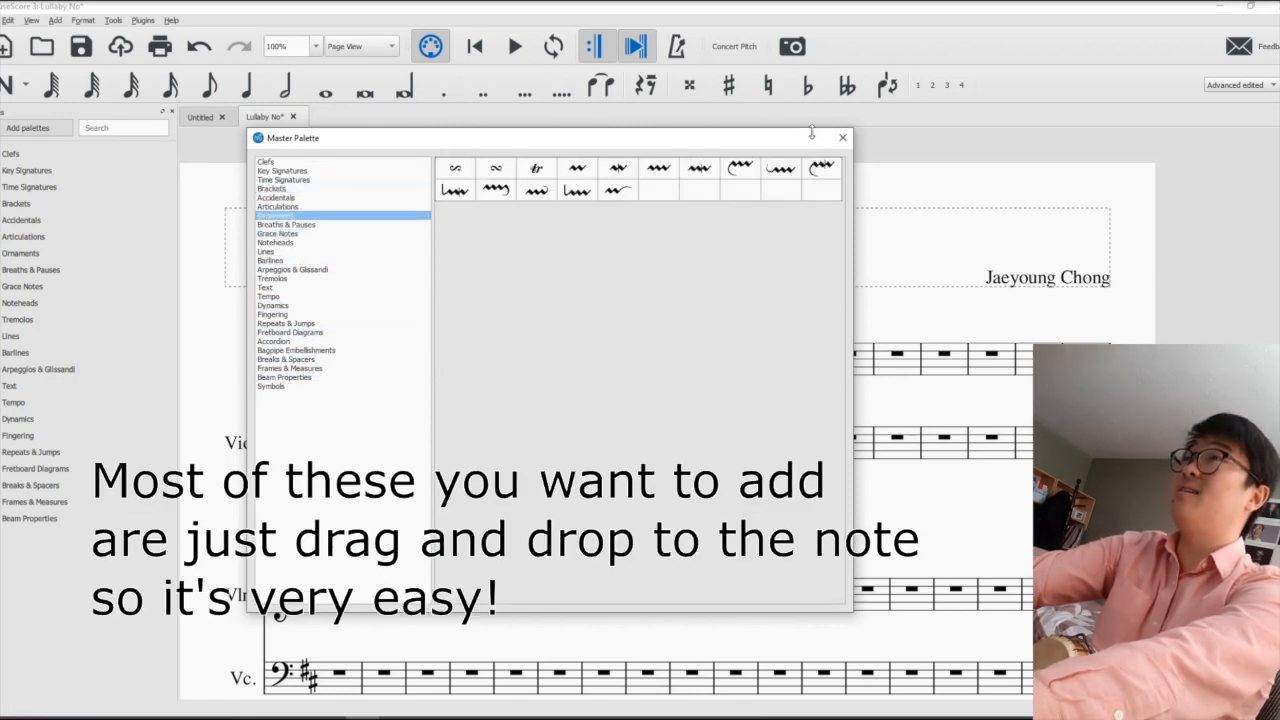
{"action": "left_click", "coordinate": [842, 137]}
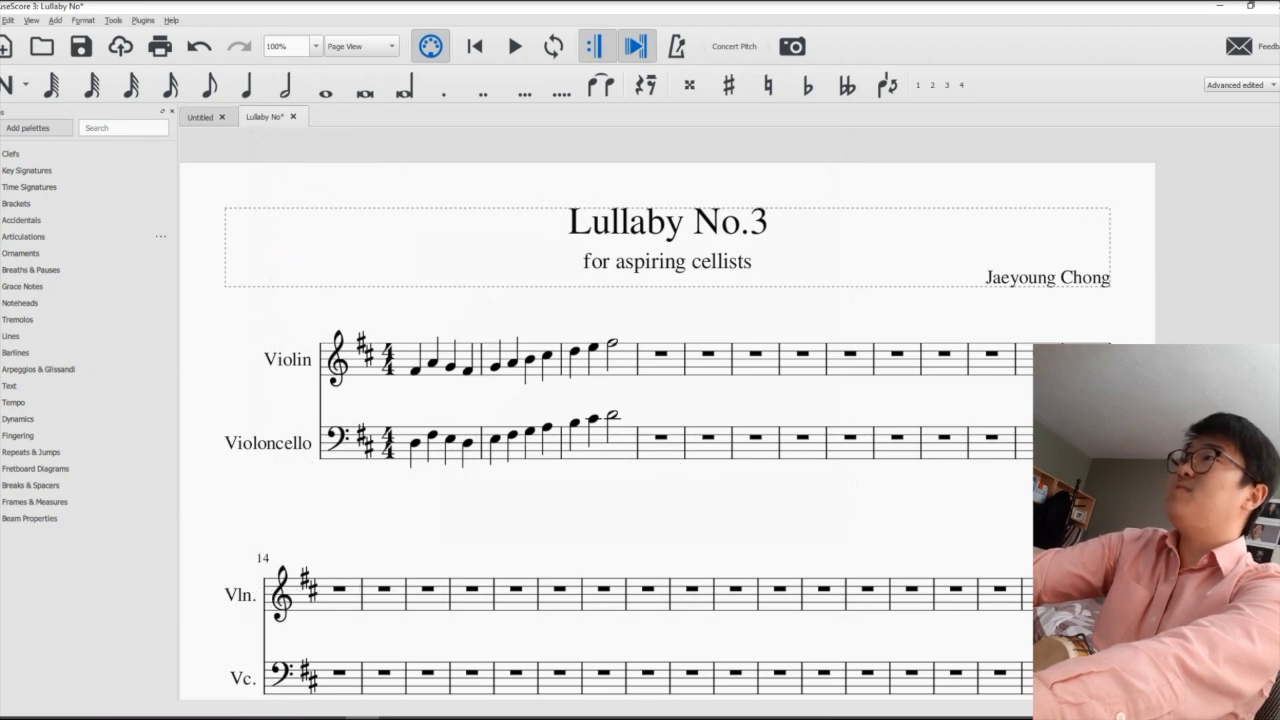
- Add a down bow to the first Violoncello note and an up bow to the second, and select the first Violin note
{"action": "left_click", "coordinate": [23, 237]}
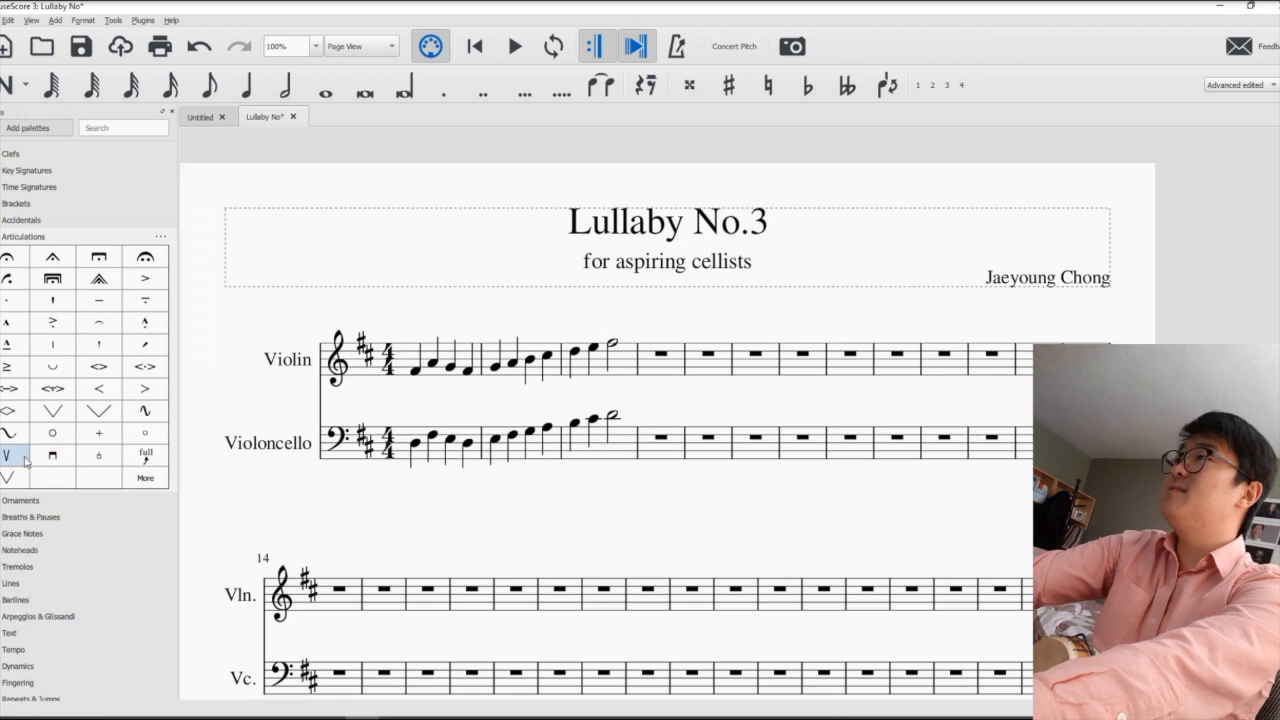
{"action": "left_click_drag", "start_coordinate": [52, 462], "coordinate": [418, 378]}
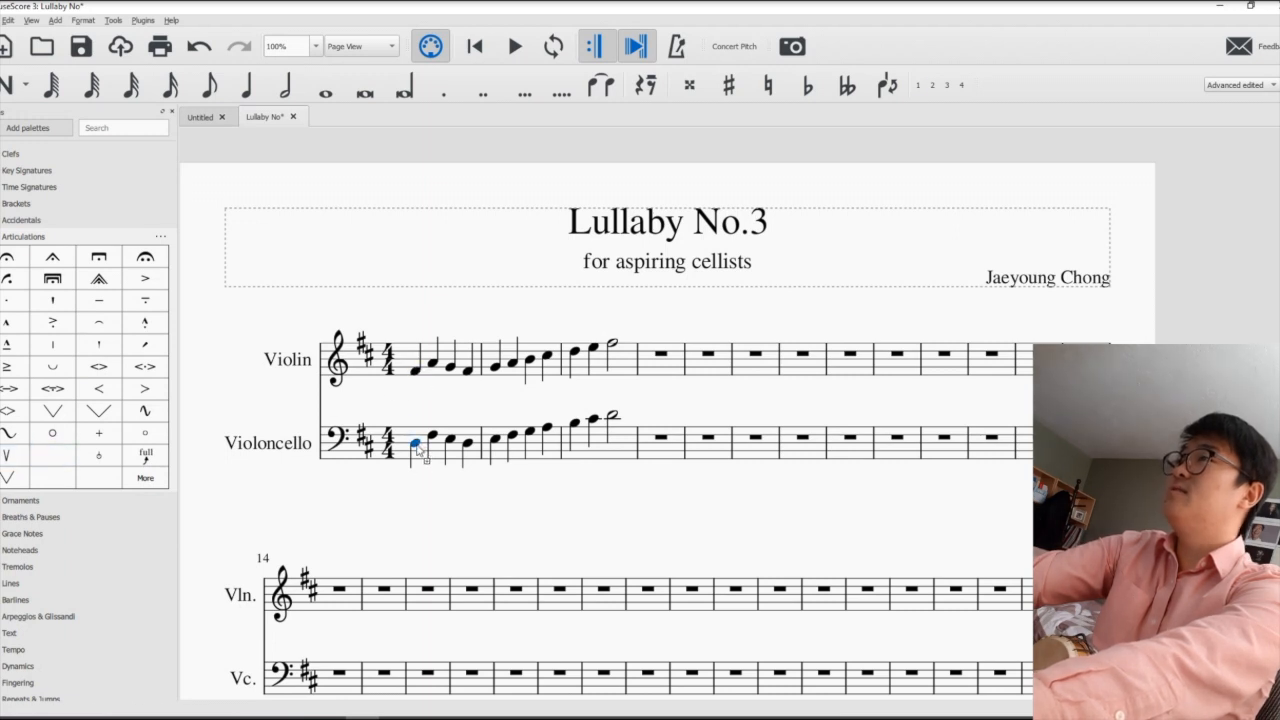
{"action": "left_click", "coordinate": [14, 455]}
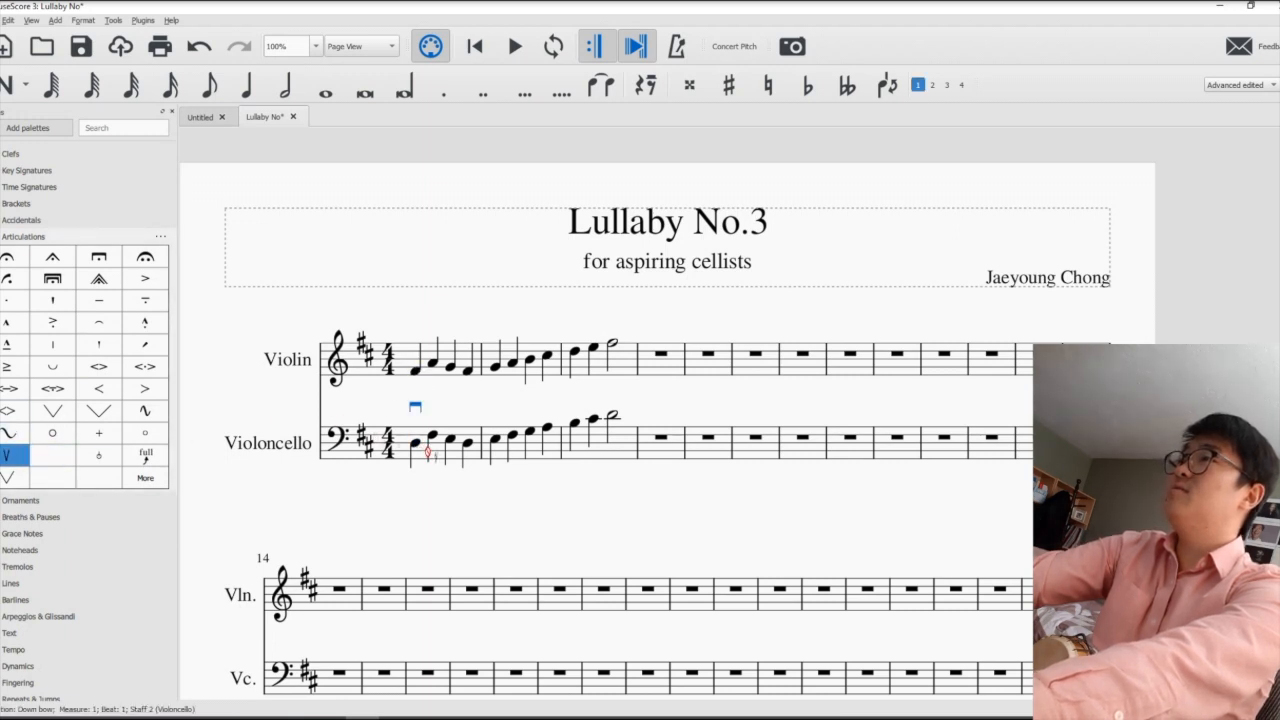
{"action": "left_click", "coordinate": [432, 437]}
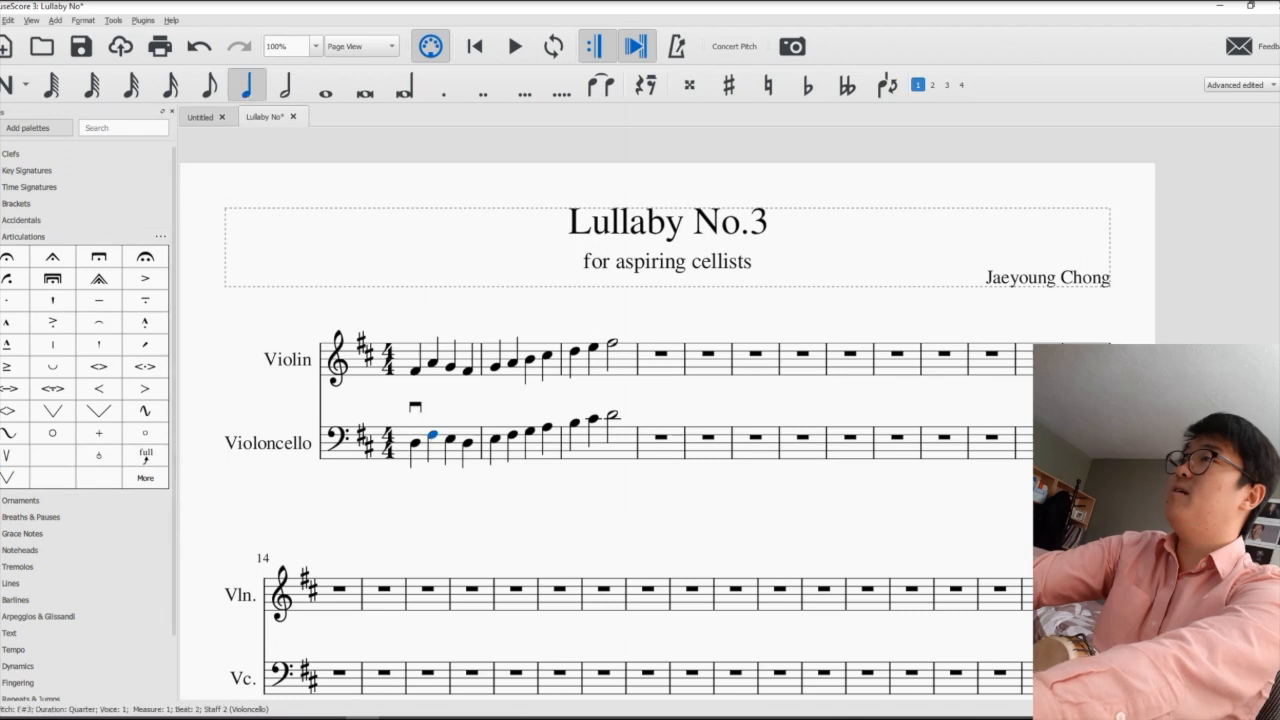
{"action": "left_click", "coordinate": [14, 455]}
{"action": "left_click", "coordinate": [412, 372]}
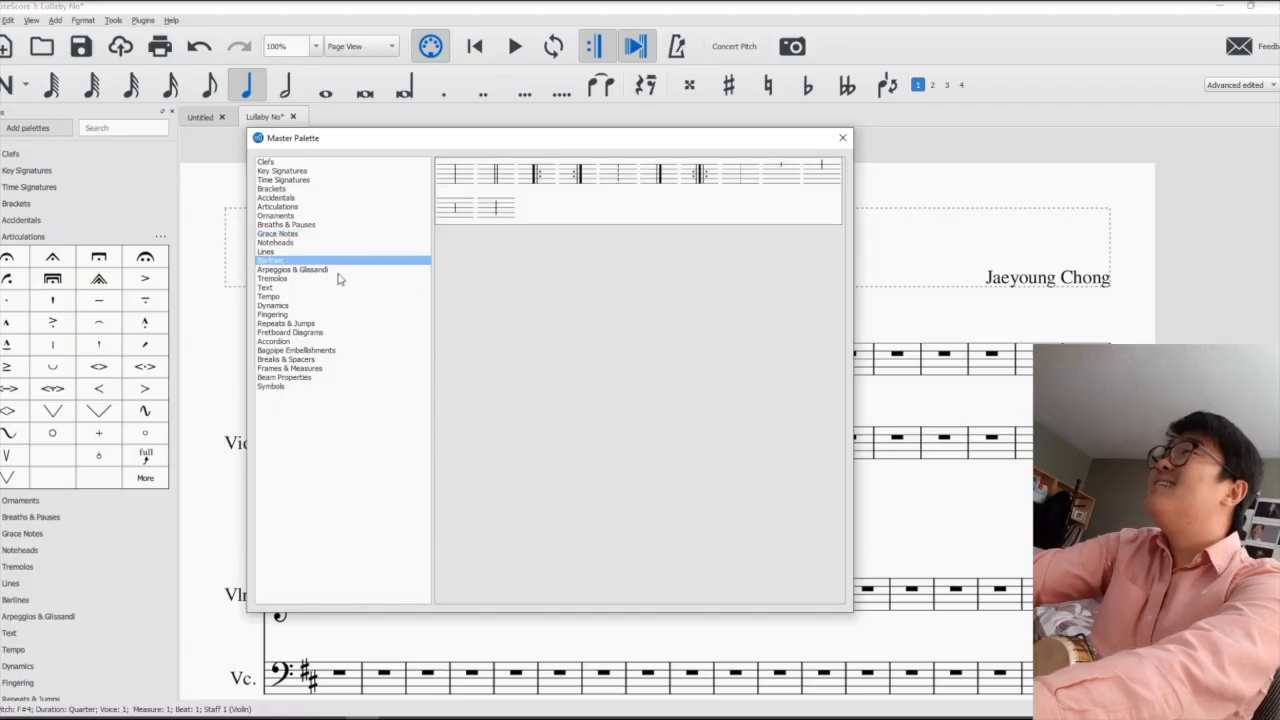
- Restore the down bow symbol to the Articulations palette from the Master Palette's Articulations, and close the Master Palette
{"action": "left_click", "coordinate": [337, 279]}
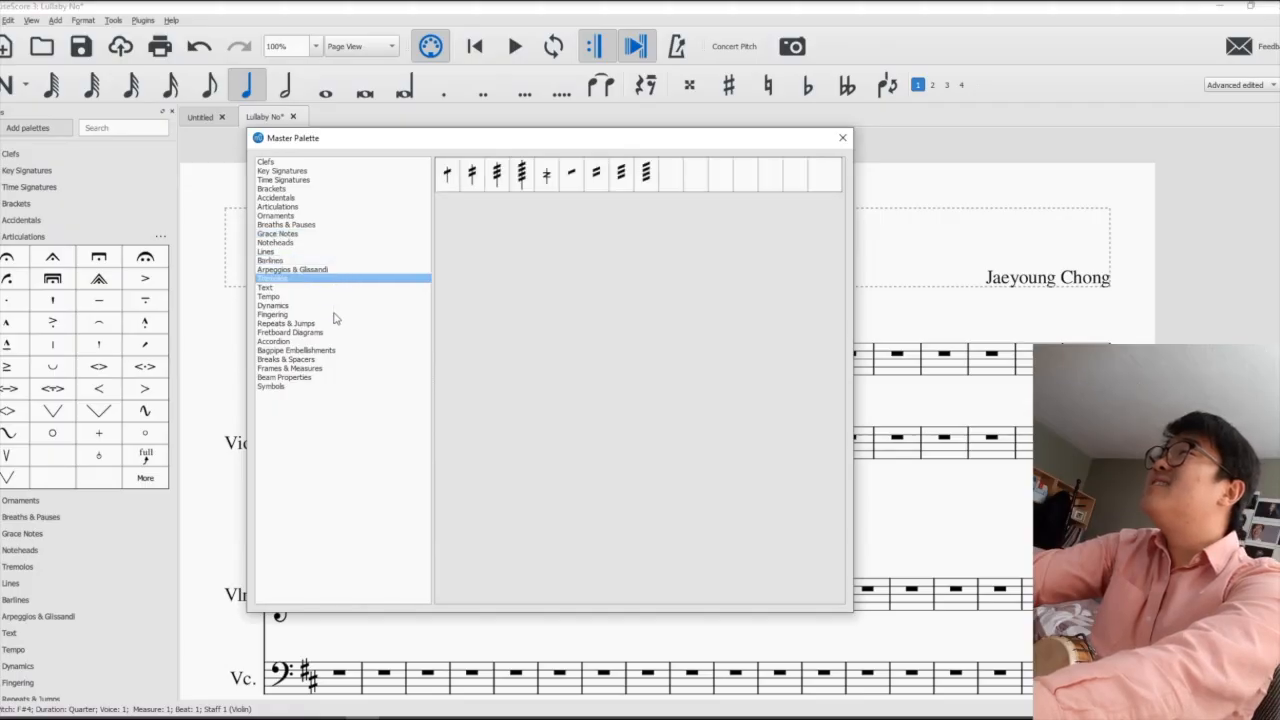
{"action": "left_click", "coordinate": [335, 323]}
{"action": "left_click", "coordinate": [331, 350]}
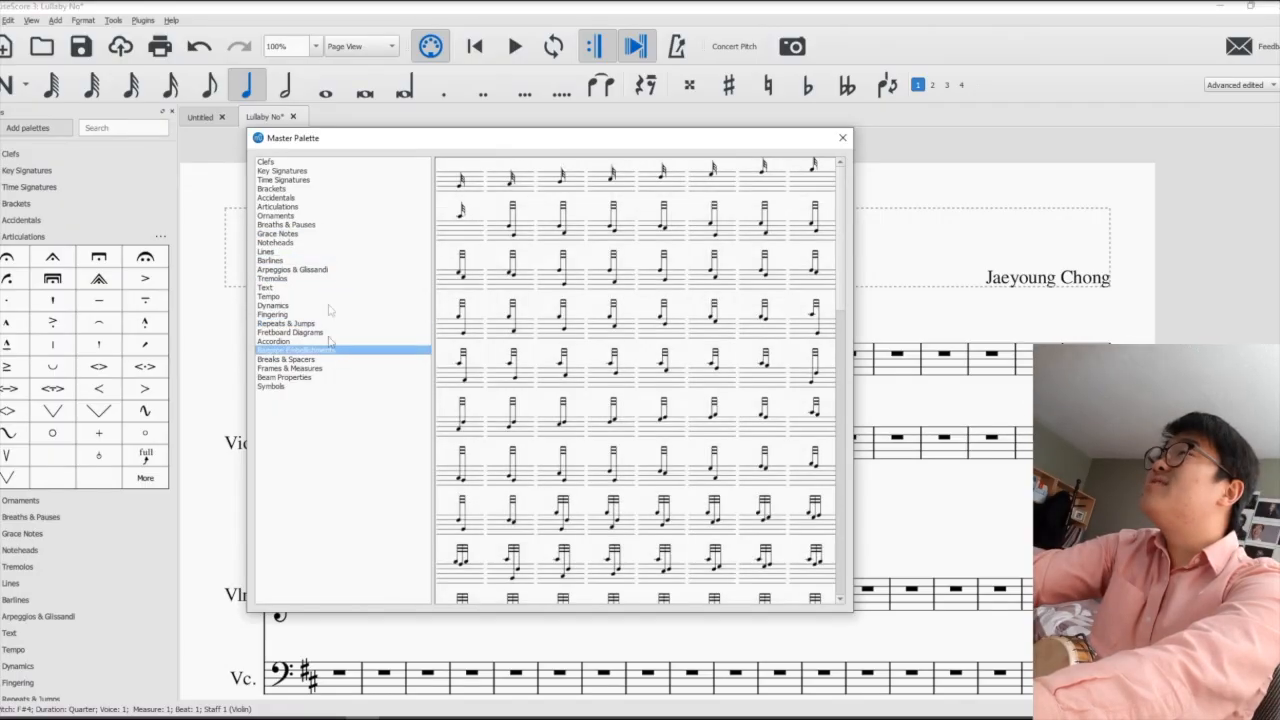
{"action": "left_click", "coordinate": [303, 208]}
{"action": "left_click", "coordinate": [735, 240]}
{"action": "left_click_drag", "start_coordinate": [735, 240], "coordinate": [75, 472]}
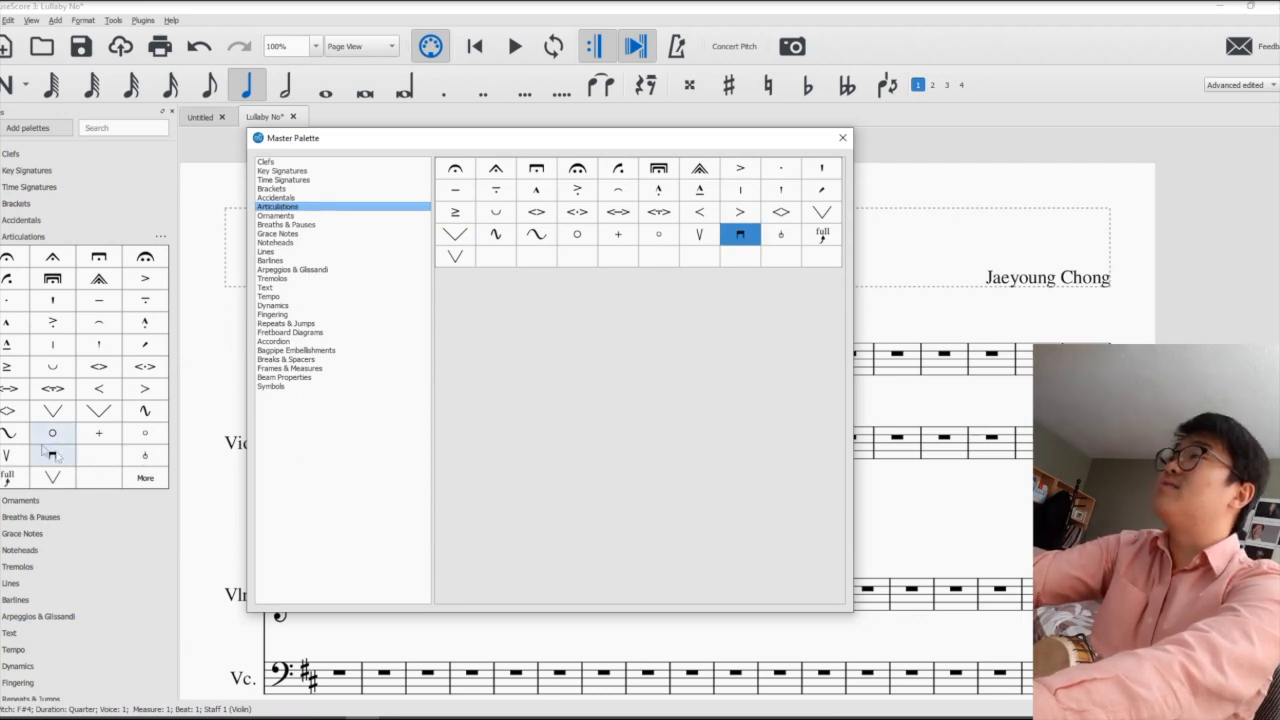
{"action": "left_click", "coordinate": [840, 139]}
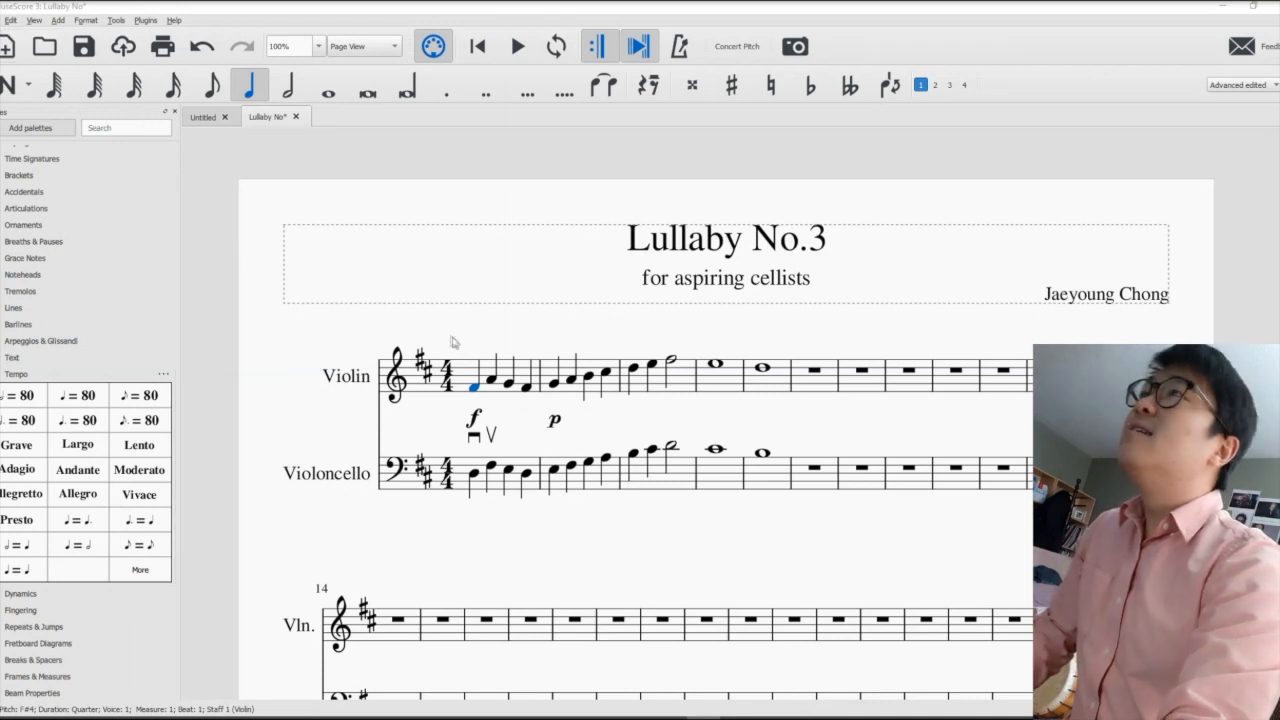
- Start a new score without a title and choose the Symphony Orchestra template from the Orchestral group
{"action": "left_click", "coordinate": [3, 20]}
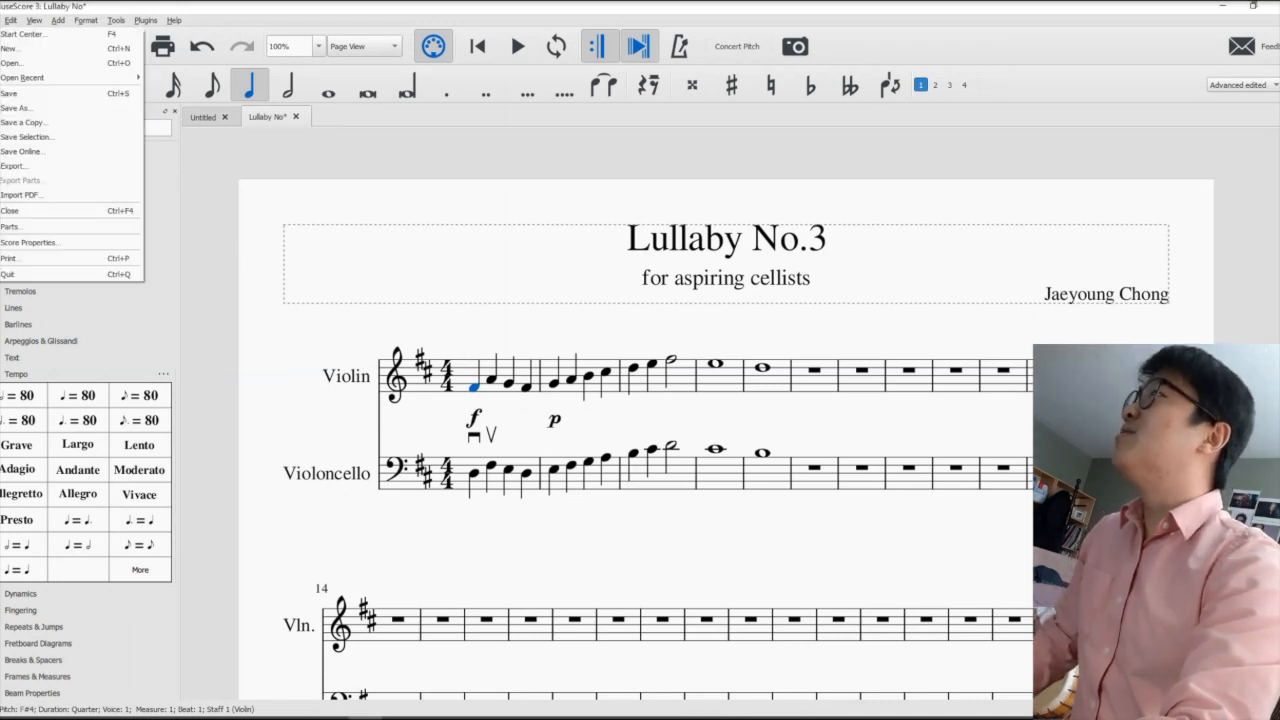
{"action": "left_click", "coordinate": [5, 48]}
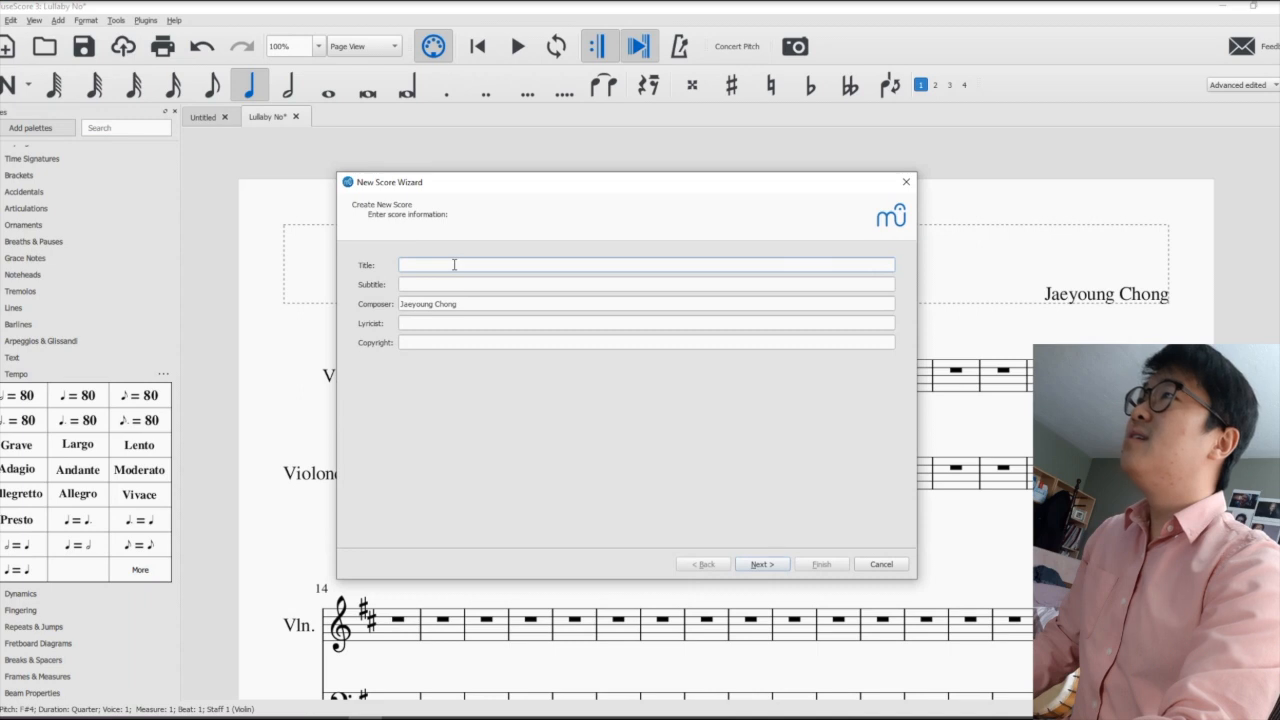
{"action": "left_click", "coordinate": [762, 566]}
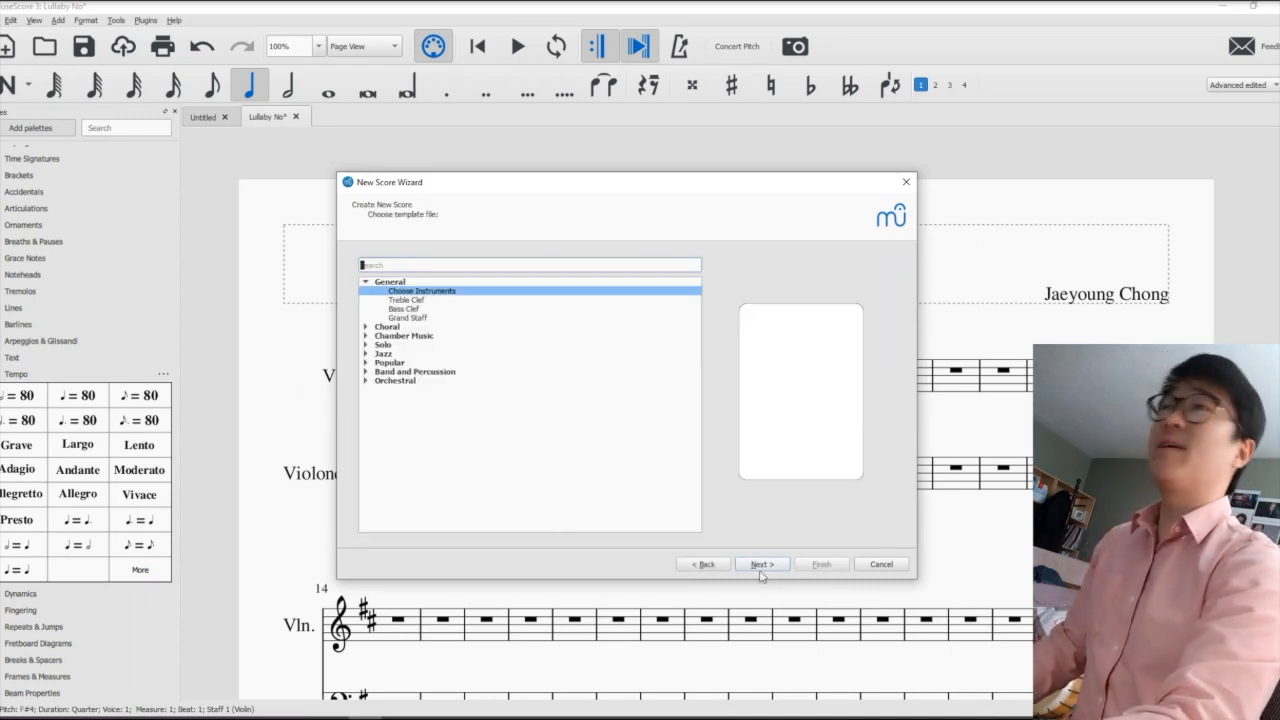
{"action": "left_click", "coordinate": [366, 381]}
{"action": "left_click", "coordinate": [366, 372]}
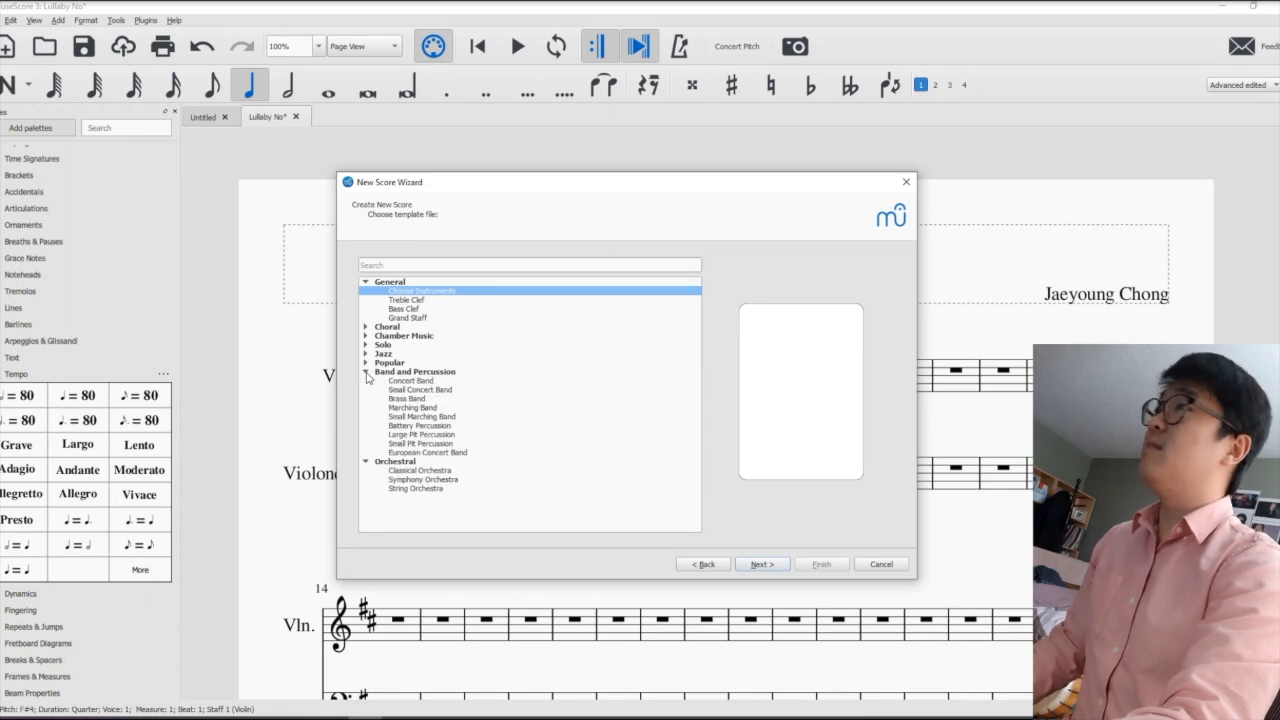
{"action": "left_click", "coordinate": [366, 372]}
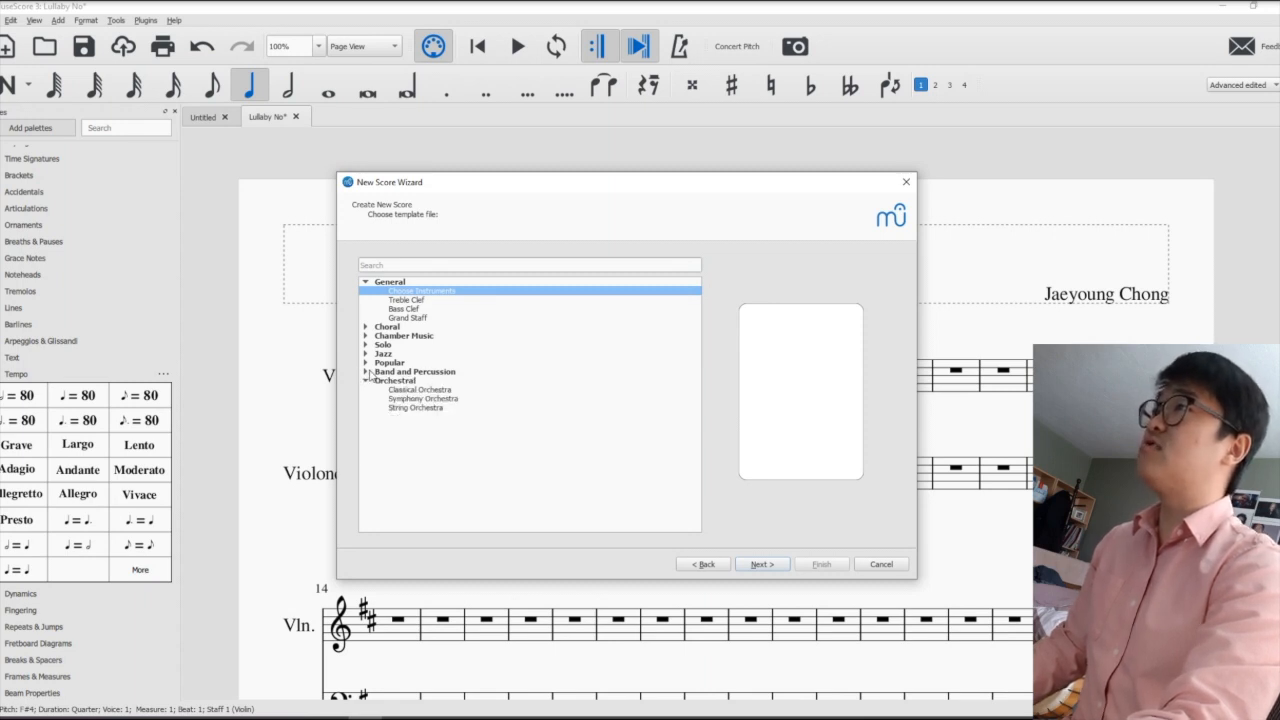
{"action": "left_click", "coordinate": [408, 399]}
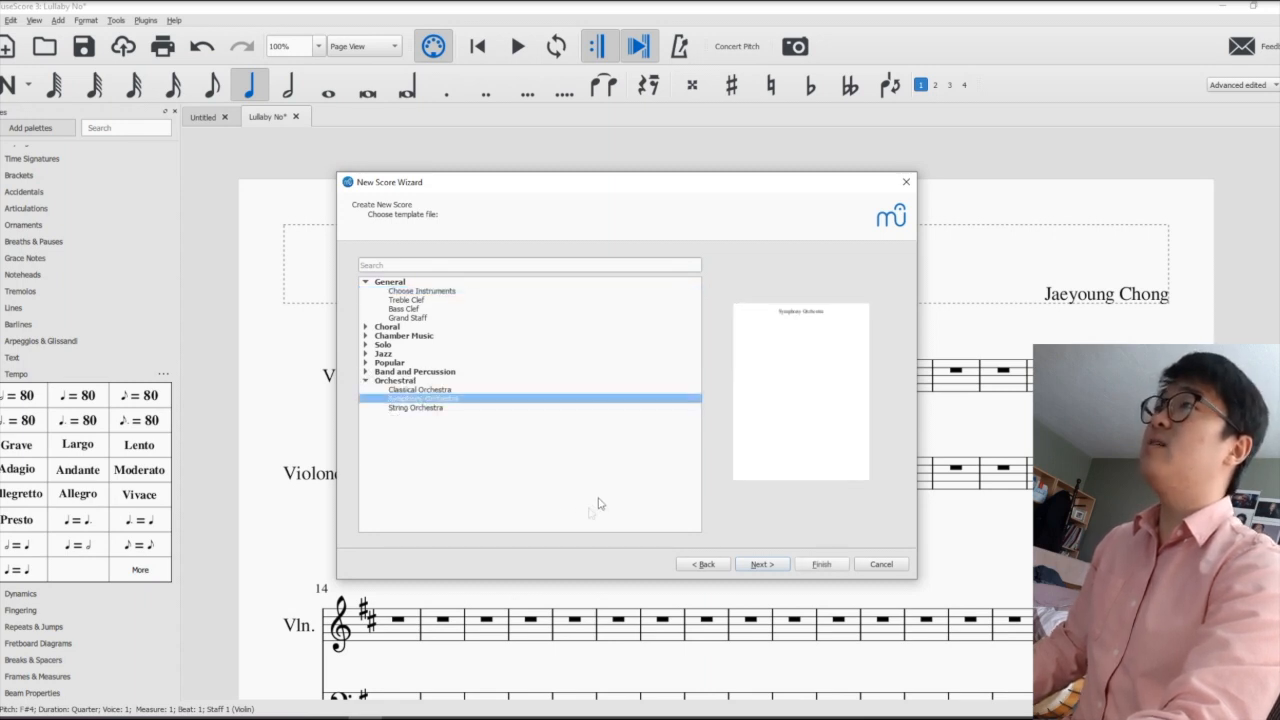
- Create the score with the default key signature without sharps or flats, 4/4 time and 32 measures
{"action": "left_click", "coordinate": [757, 566]}
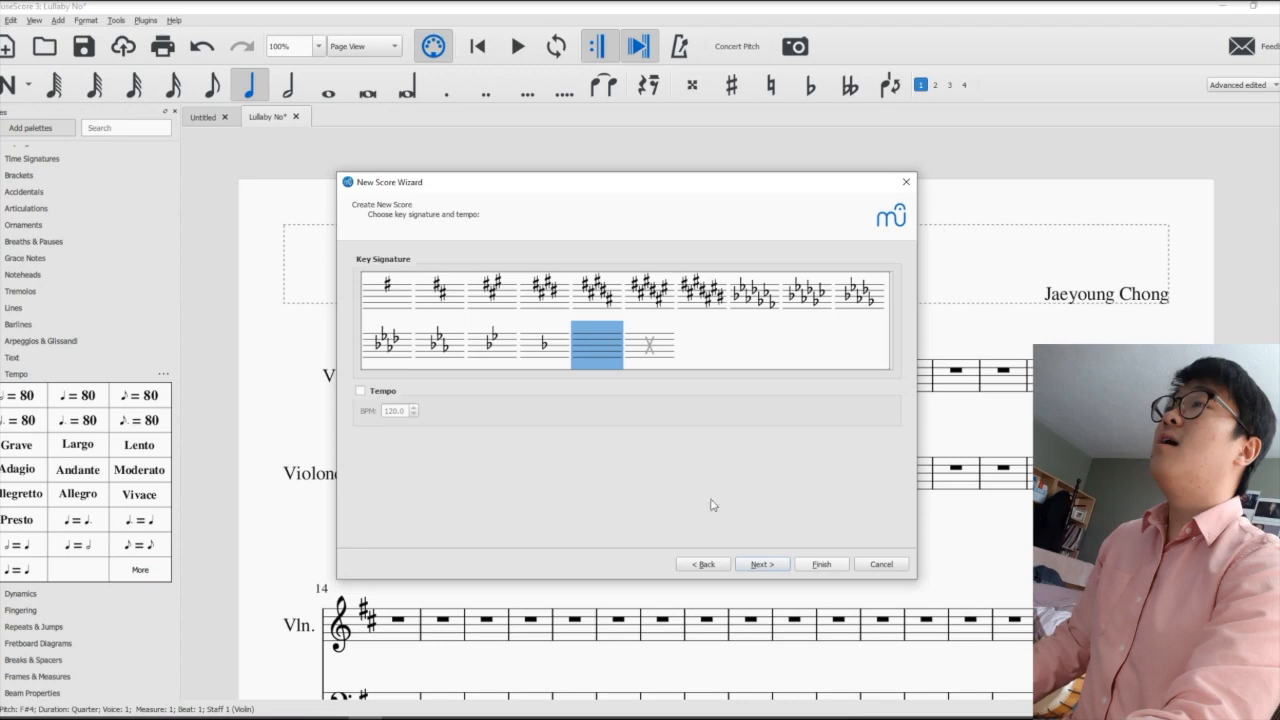
{"action": "left_click", "coordinate": [758, 564]}
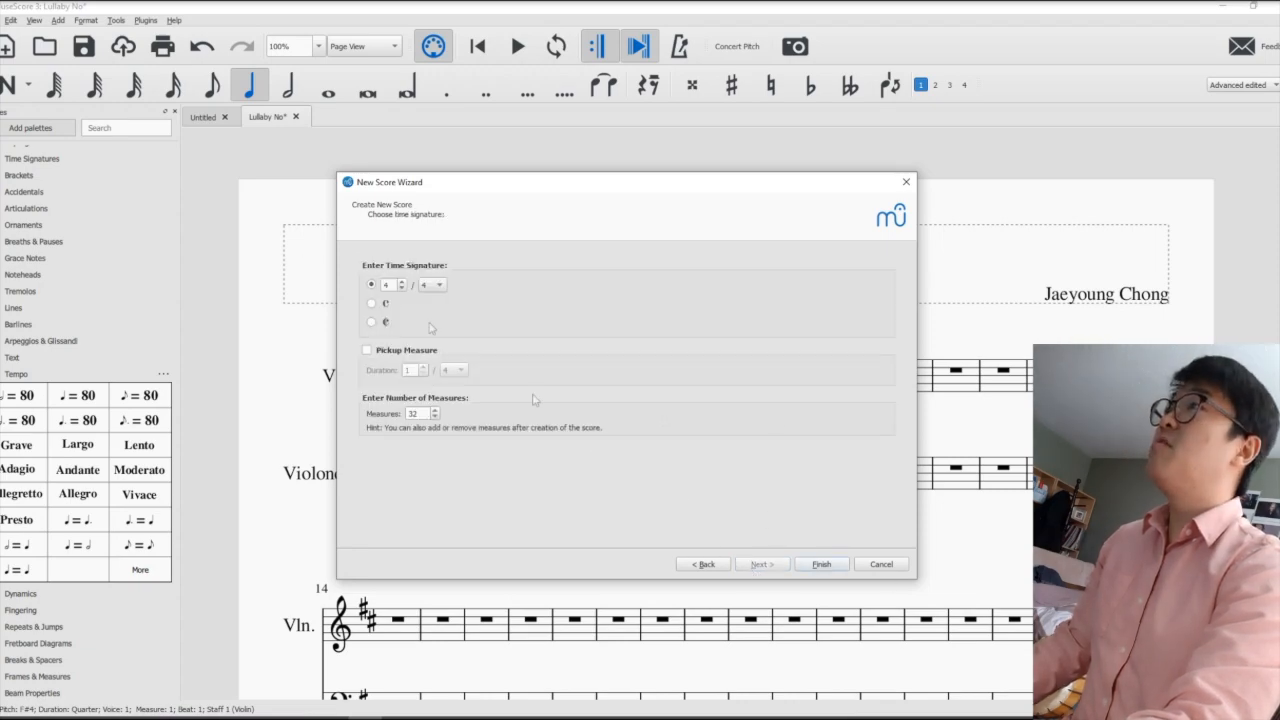
{"action": "left_click", "coordinate": [816, 564]}
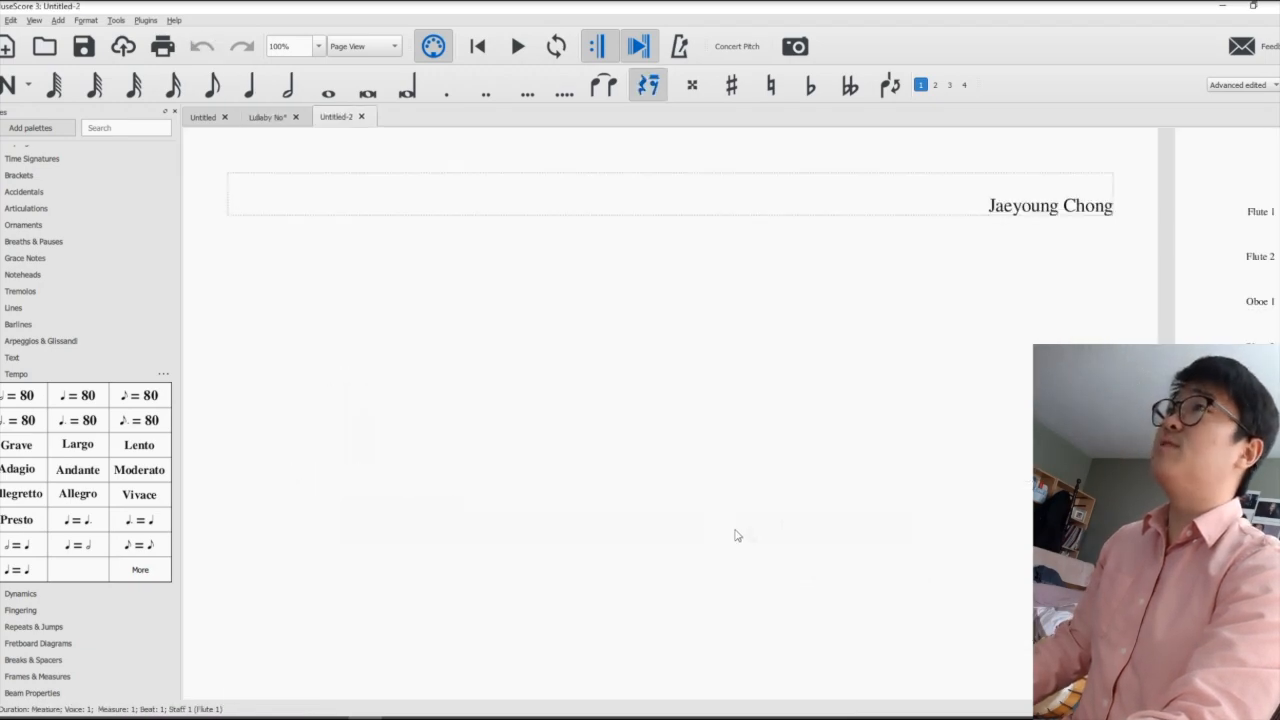
- Scatter whole notes at random pitches across the woodwind staves, from Flute 1 down to Bassoon 2
{"action": "left_click", "coordinate": [7, 88]}
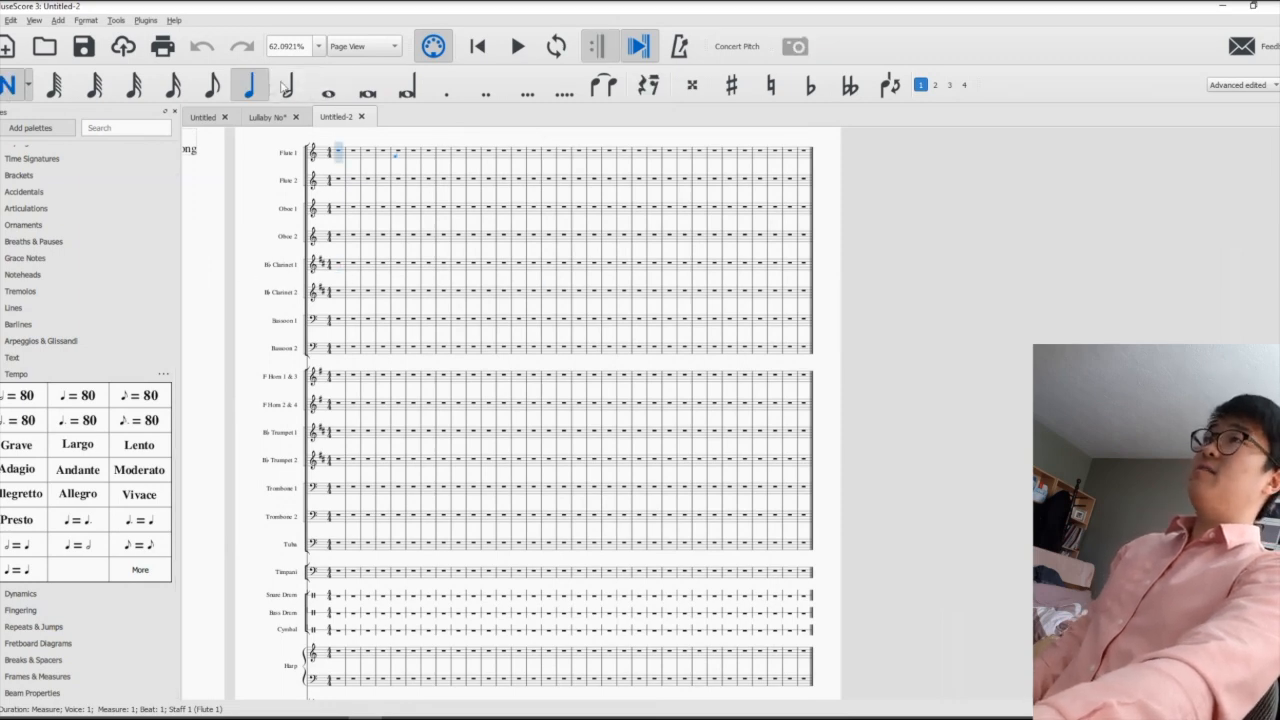
{"action": "left_click", "coordinate": [318, 91]}
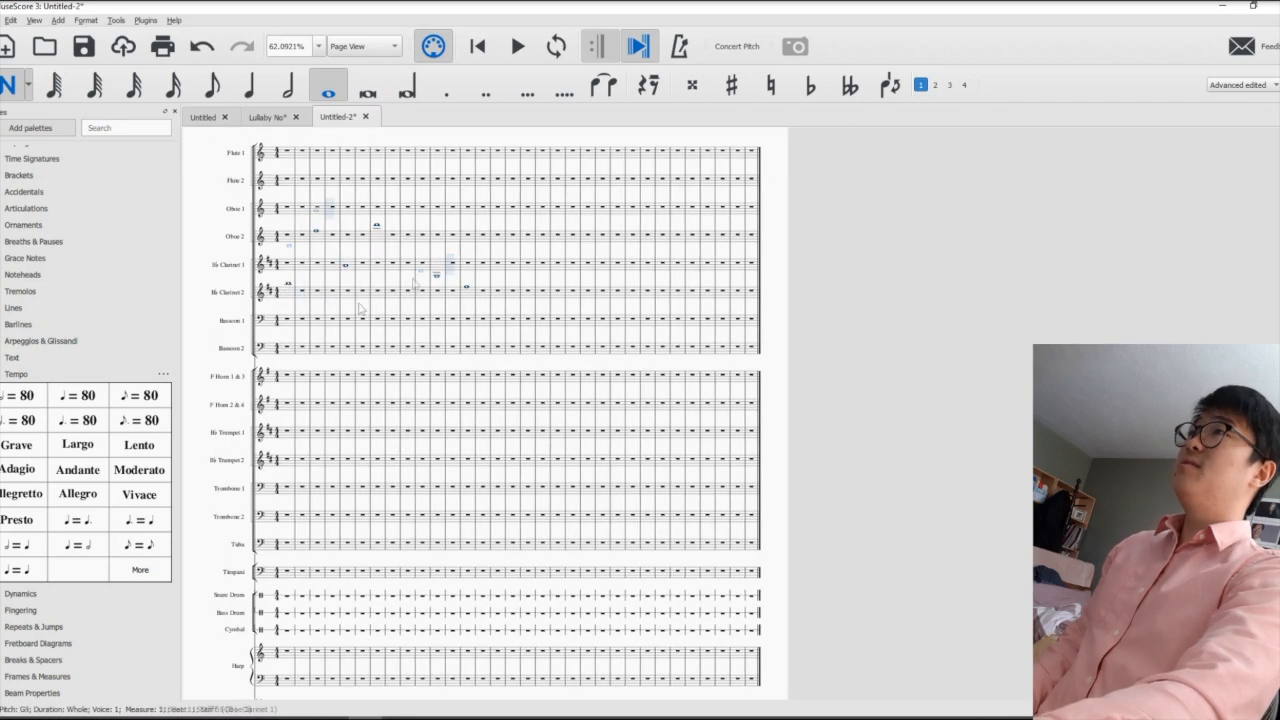
{"action": "left_click", "coordinate": [455, 277]}
{"action": "left_click", "coordinate": [332, 283]}
{"action": "left_click", "coordinate": [332, 220]}
{"action": "left_click", "coordinate": [467, 265]}
{"action": "left_click", "coordinate": [482, 228]}
{"action": "left_click", "coordinate": [497, 281]}
{"action": "left_click", "coordinate": [572, 231]}
{"action": "left_click", "coordinate": [632, 252]}
{"action": "left_click", "coordinate": [377, 175]}
{"action": "left_click", "coordinate": [587, 227]}
{"action": "left_click", "coordinate": [572, 199]}
{"action": "left_click", "coordinate": [407, 272]}
{"action": "left_click", "coordinate": [542, 289]}
{"action": "left_click", "coordinate": [647, 329]}
{"action": "left_click", "coordinate": [692, 320]}
{"action": "left_click", "coordinate": [512, 301]}
{"action": "left_click", "coordinate": [332, 297]}
{"action": "left_click", "coordinate": [301, 304]}
{"action": "left_click", "coordinate": [317, 259]}
{"action": "left_click", "coordinate": [301, 328]}
{"action": "left_click", "coordinate": [288, 341]}
{"action": "left_click", "coordinate": [347, 339]}
{"action": "left_click", "coordinate": [407, 348]}
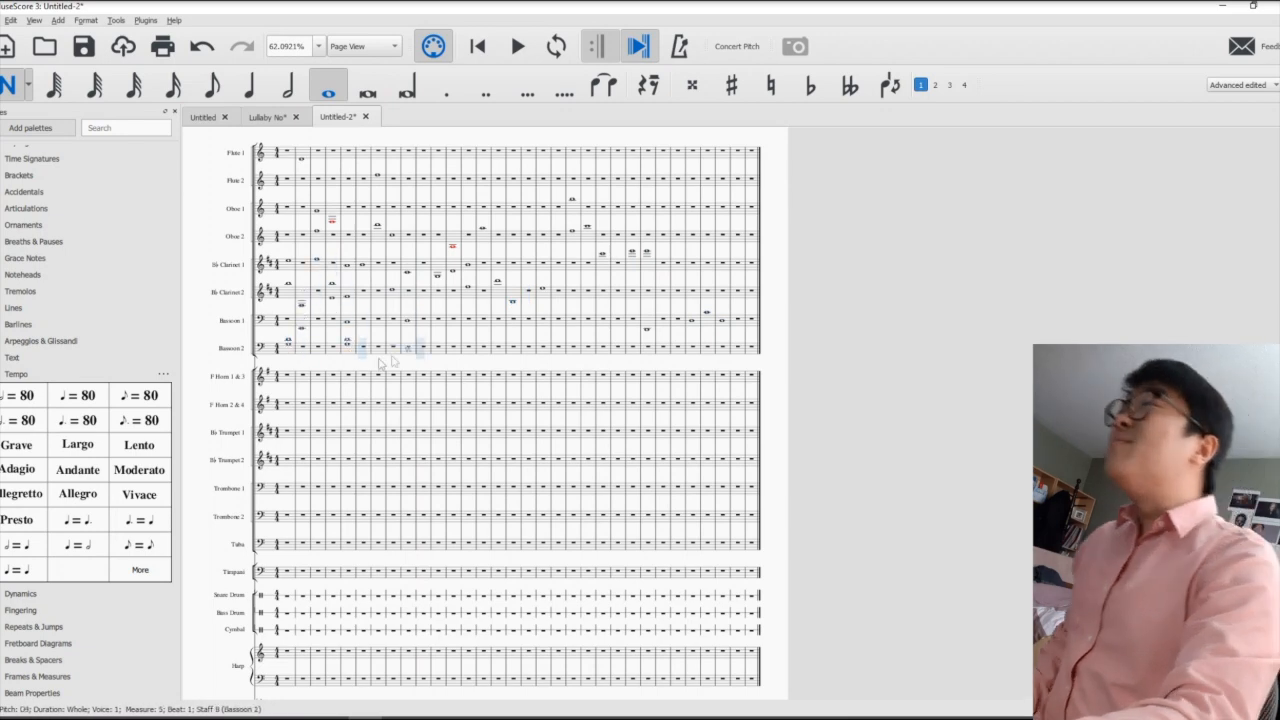
{"action": "left_click", "coordinate": [377, 359]}
{"action": "left_click", "coordinate": [351, 338]}
{"action": "left_click", "coordinate": [425, 324]}
{"action": "left_click", "coordinate": [486, 284]}
{"action": "left_click", "coordinate": [486, 276]}
{"action": "left_click", "coordinate": [560, 276]}
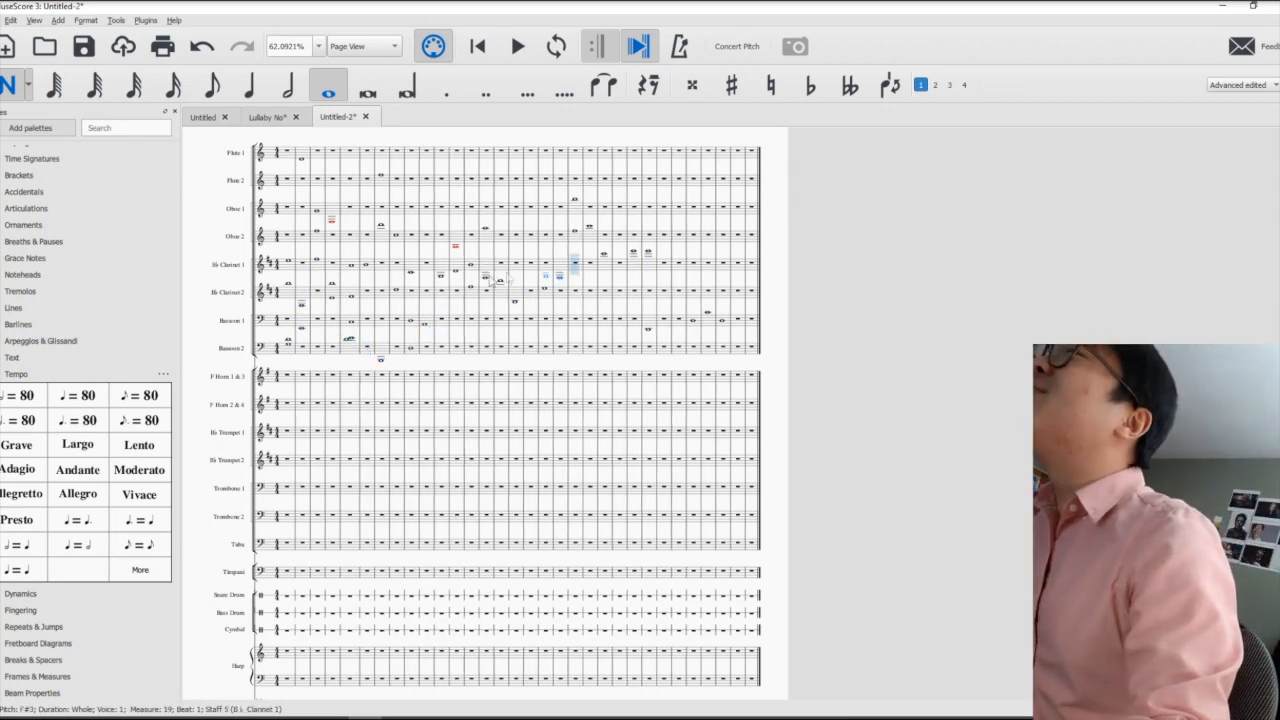
{"action": "left_click", "coordinate": [532, 276]}
{"action": "left_click", "coordinate": [532, 275]}
{"action": "left_click", "coordinate": [472, 266]}
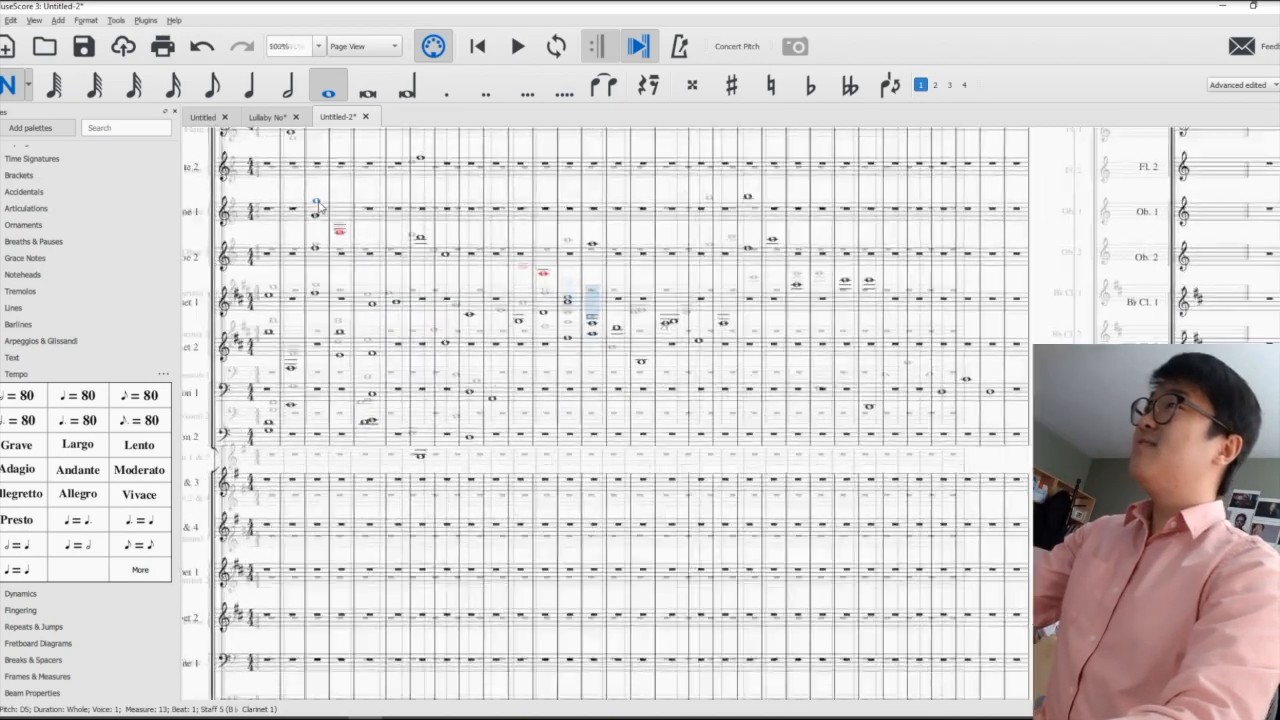
- Change the selected B♭ Clarinet 1 note in measure 13 to a half note
{"action": "scroll", "coordinate": [318, 207], "scroll_direction": "up", "scroll_amount": 2}
{"action": "scroll", "coordinate": [853, 262], "scroll_direction": "up", "scroll_amount": 1}
{"action": "left_click_drag", "start_coordinate": [781, 242], "coordinate": [814, 174]}
{"action": "left_click_drag", "start_coordinate": [314, 372], "coordinate": [230, 342]}
{"action": "left_click", "coordinate": [287, 89]}
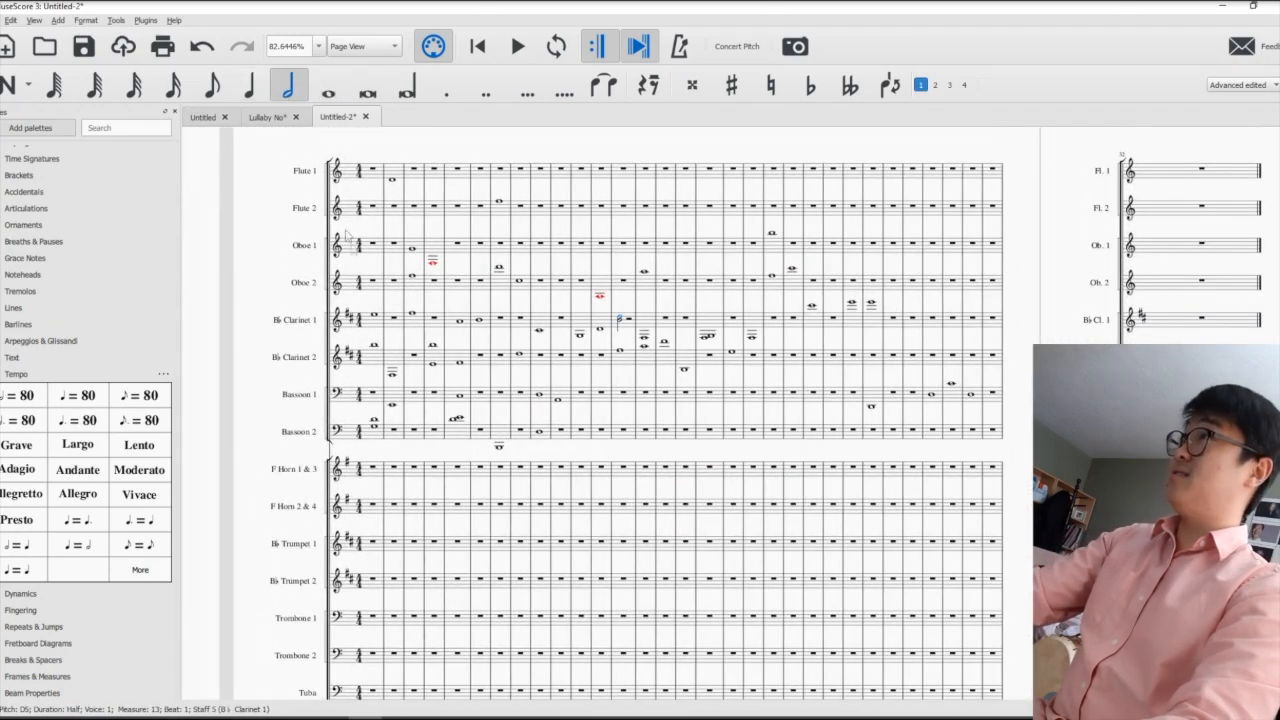
- Scatter half notes at random pitches across the oboe, clarinet and bassoon staves
{"action": "key", "text": "n"}
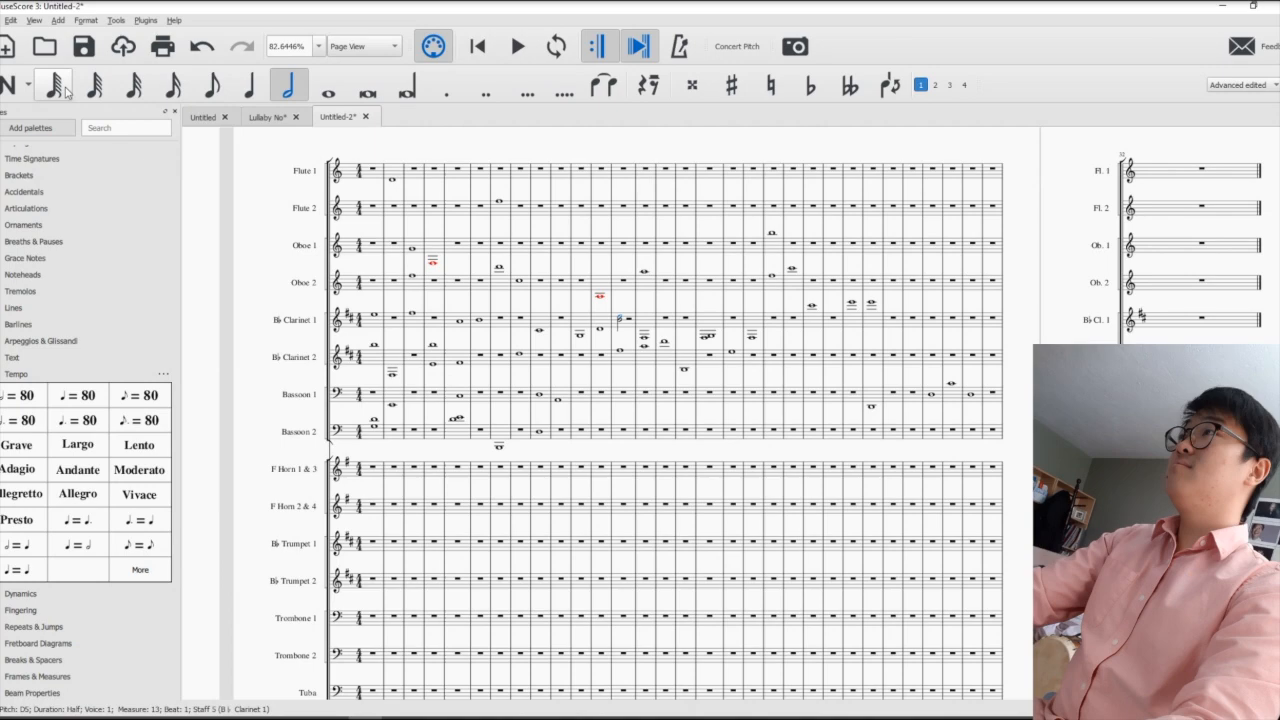
{"action": "left_click", "coordinate": [341, 248]}
{"action": "left_click", "coordinate": [386, 288]}
{"action": "left_click", "coordinate": [627, 312]}
{"action": "left_click", "coordinate": [650, 424]}
{"action": "left_click", "coordinate": [722, 437]}
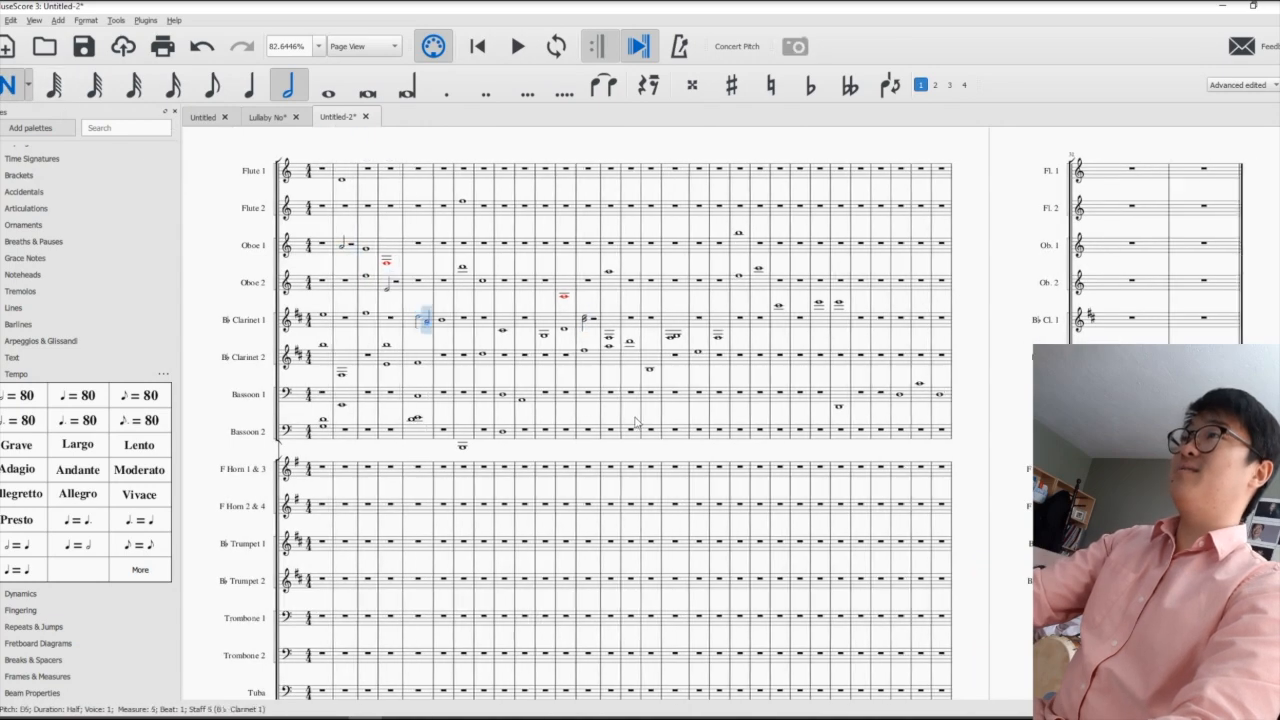
{"action": "left_click", "coordinate": [550, 282]}
{"action": "left_click", "coordinate": [422, 283]}
{"action": "left_click", "coordinate": [465, 404]}
{"action": "left_click", "coordinate": [600, 394]}
{"action": "left_click", "coordinate": [622, 319]}
{"action": "left_click", "coordinate": [553, 305]}
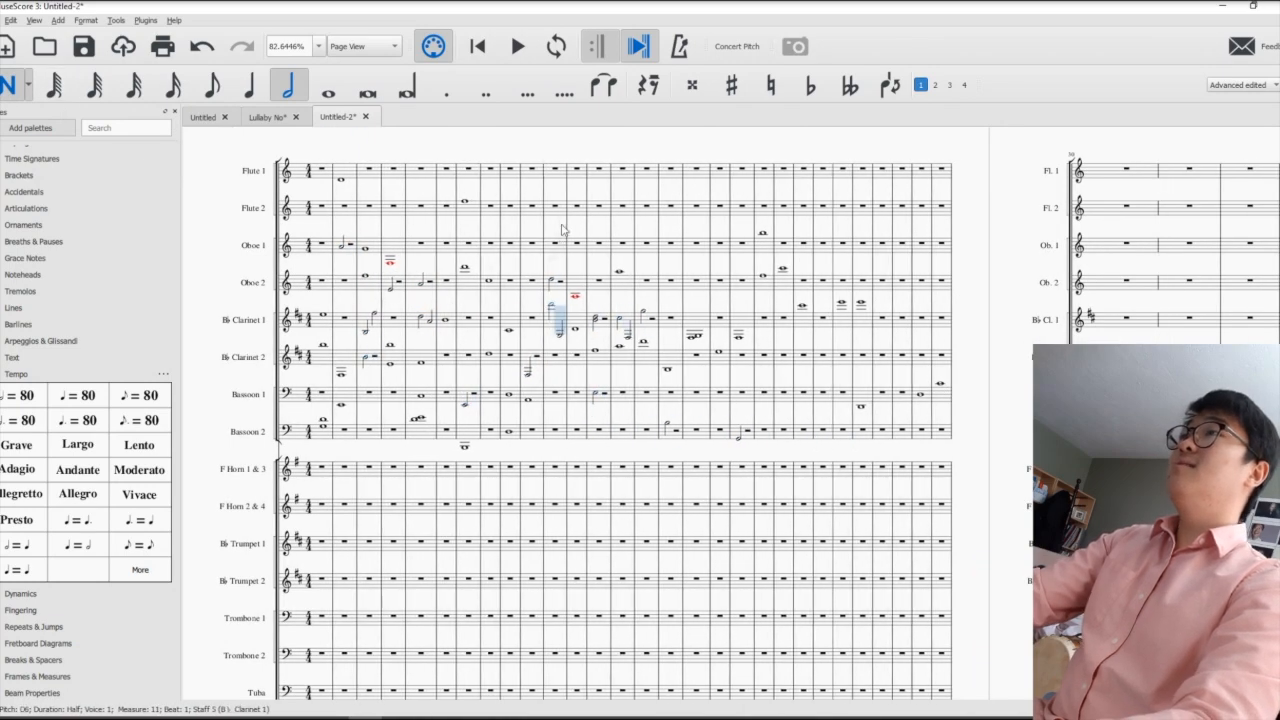
- Enter half notes in several measures along the Flute 1 staff, up to measure 12
{"action": "left_click", "coordinate": [390, 173]}
{"action": "left_click", "coordinate": [446, 171]}
{"action": "left_click", "coordinate": [512, 174]}
{"action": "left_click", "coordinate": [582, 174]}
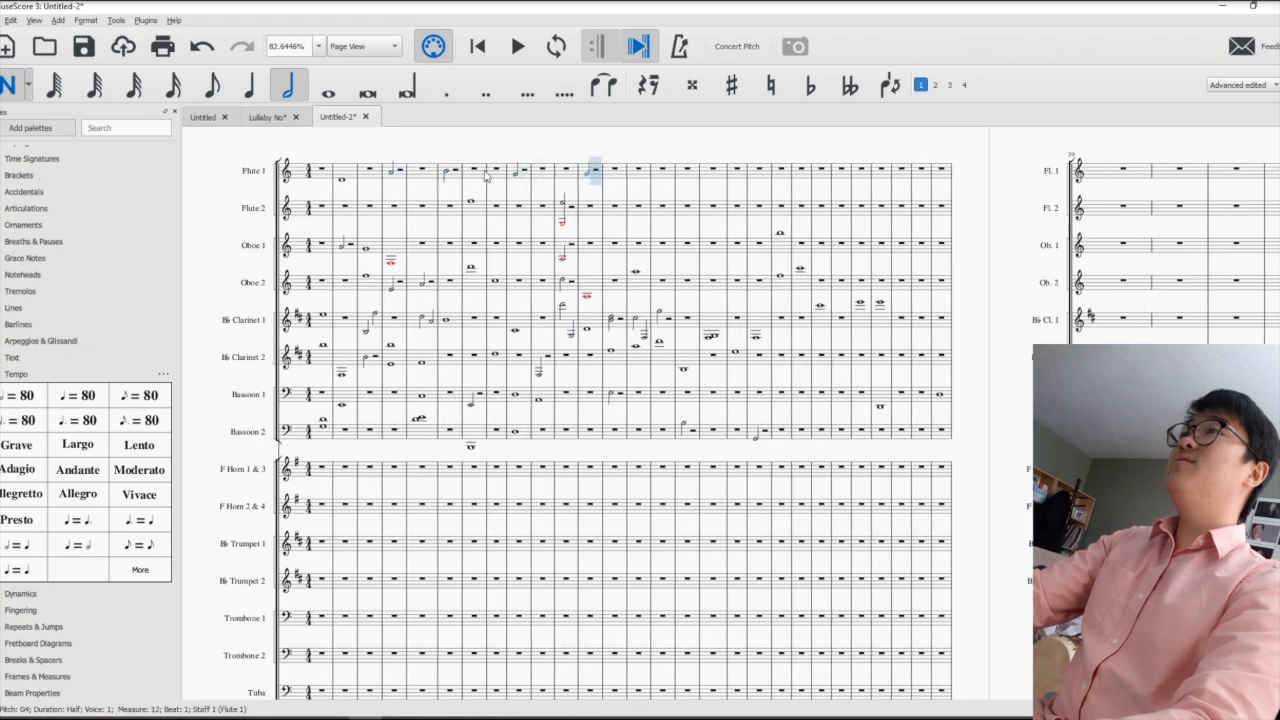
- Fill the Flute 1 staff with random 16th notes from measure 4 to measure 12
{"action": "left_click", "coordinate": [173, 86]}
{"action": "left_click", "coordinate": [393, 184]}
{"action": "left_click", "coordinate": [401, 174]}
{"action": "left_click", "coordinate": [412, 171]}
{"action": "left_click", "coordinate": [427, 174]}
{"action": "left_click", "coordinate": [473, 172]}
{"action": "left_click", "coordinate": [490, 171]}
{"action": "left_click", "coordinate": [508, 179]}
{"action": "left_click", "coordinate": [553, 170]}
{"action": "left_click", "coordinate": [605, 178]}
{"action": "left_click", "coordinate": [657, 172]}
{"action": "left_click", "coordinate": [731, 176]}
{"action": "left_click", "coordinate": [771, 172]}
{"action": "left_click", "coordinate": [840, 172]}
{"action": "left_click", "coordinate": [858, 178]}
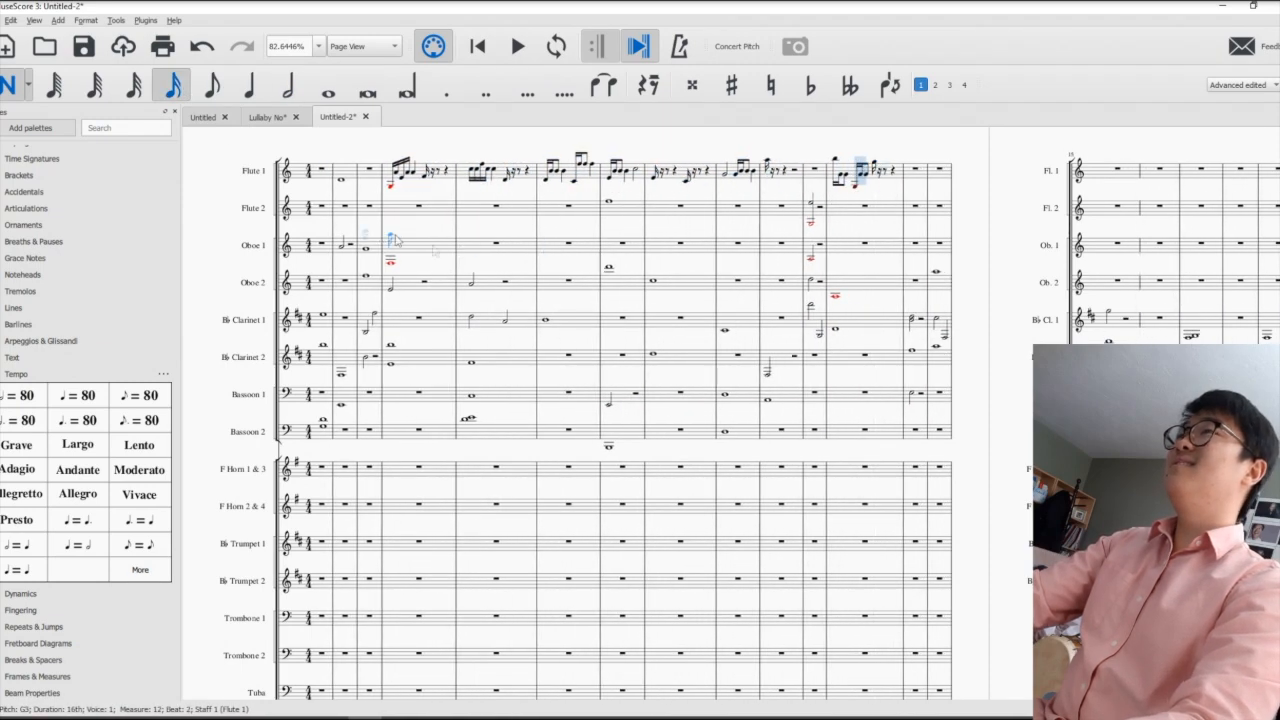
- Enter 32nd notes at random pitches in the opening measures of the B♭ Trumpet 1, B♭ Trumpet 2 and F Horn 2 & 4 staves
{"action": "scroll", "coordinate": [392, 248], "scroll_direction": "down", "scroll_amount": 6}
{"action": "scroll", "coordinate": [435, 260], "scroll_direction": "up", "scroll_amount": 2}
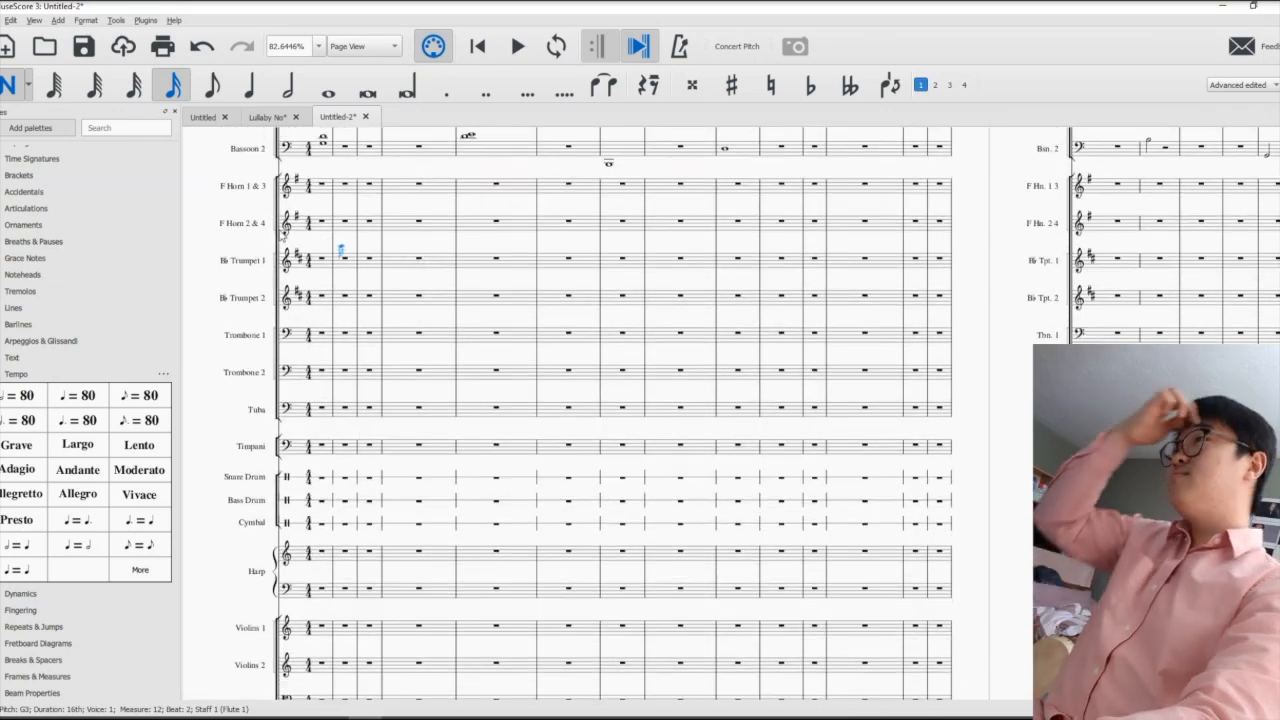
{"action": "left_click", "coordinate": [134, 86]}
{"action": "scroll", "coordinate": [340, 320], "scroll_direction": "up", "scroll_amount": 3}
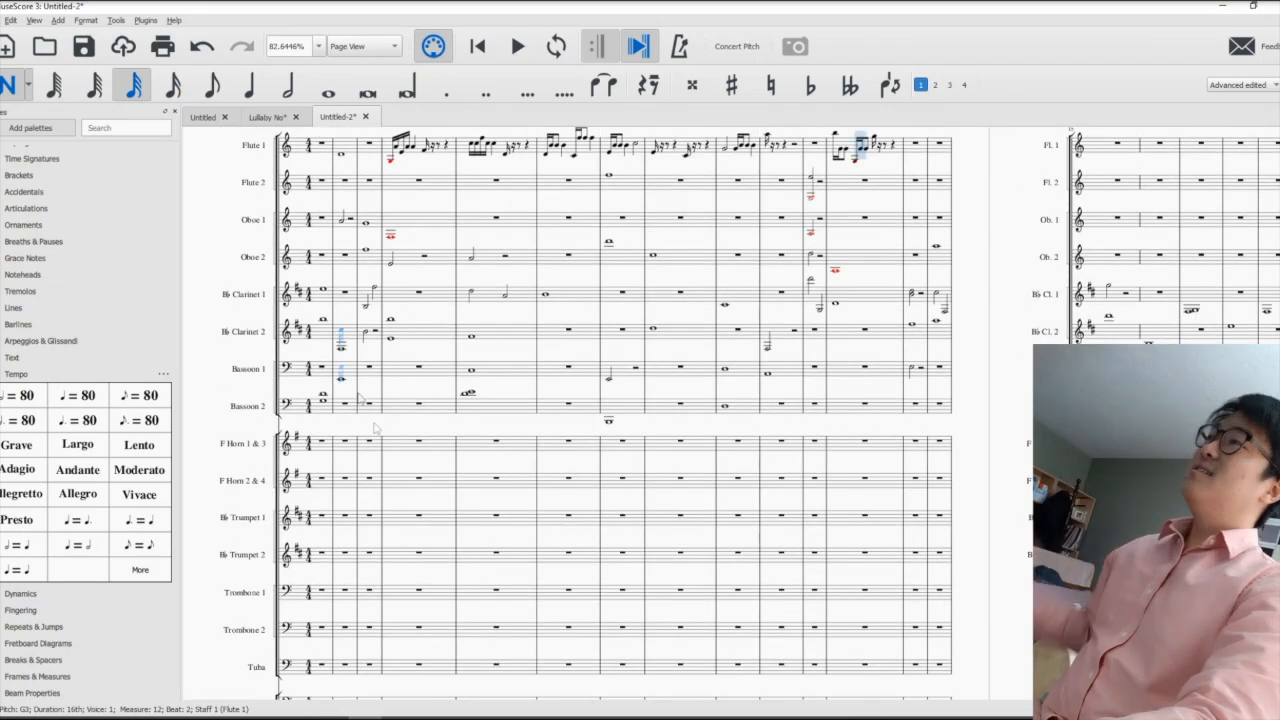
{"action": "scroll", "coordinate": [370, 410], "scroll_direction": "down", "scroll_amount": 3}
{"action": "left_click", "coordinate": [323, 328]}
{"action": "left_click", "coordinate": [326, 296]}
{"action": "left_click", "coordinate": [386, 291]}
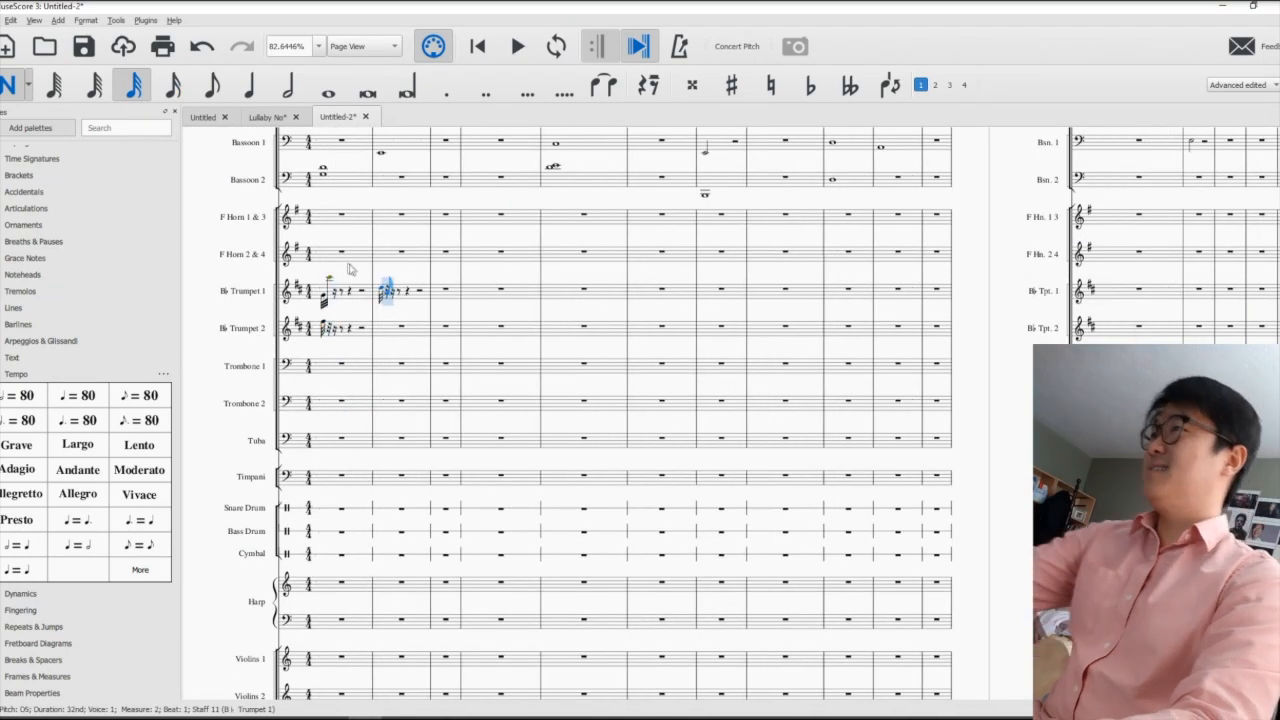
{"action": "left_click", "coordinate": [342, 248]}
{"action": "left_click", "coordinate": [324, 261]}
- Fill the B♭ Trumpet 1 staff with random 32nd notes across the first three measures
{"action": "left_click", "coordinate": [436, 302]}
{"action": "left_click", "coordinate": [338, 291]}
{"action": "left_click", "coordinate": [354, 296]}
{"action": "left_click", "coordinate": [387, 295]}
{"action": "left_click", "coordinate": [376, 290]}
{"action": "left_click", "coordinate": [408, 297]}
{"action": "left_click", "coordinate": [446, 285]}
{"action": "left_click", "coordinate": [464, 290]}
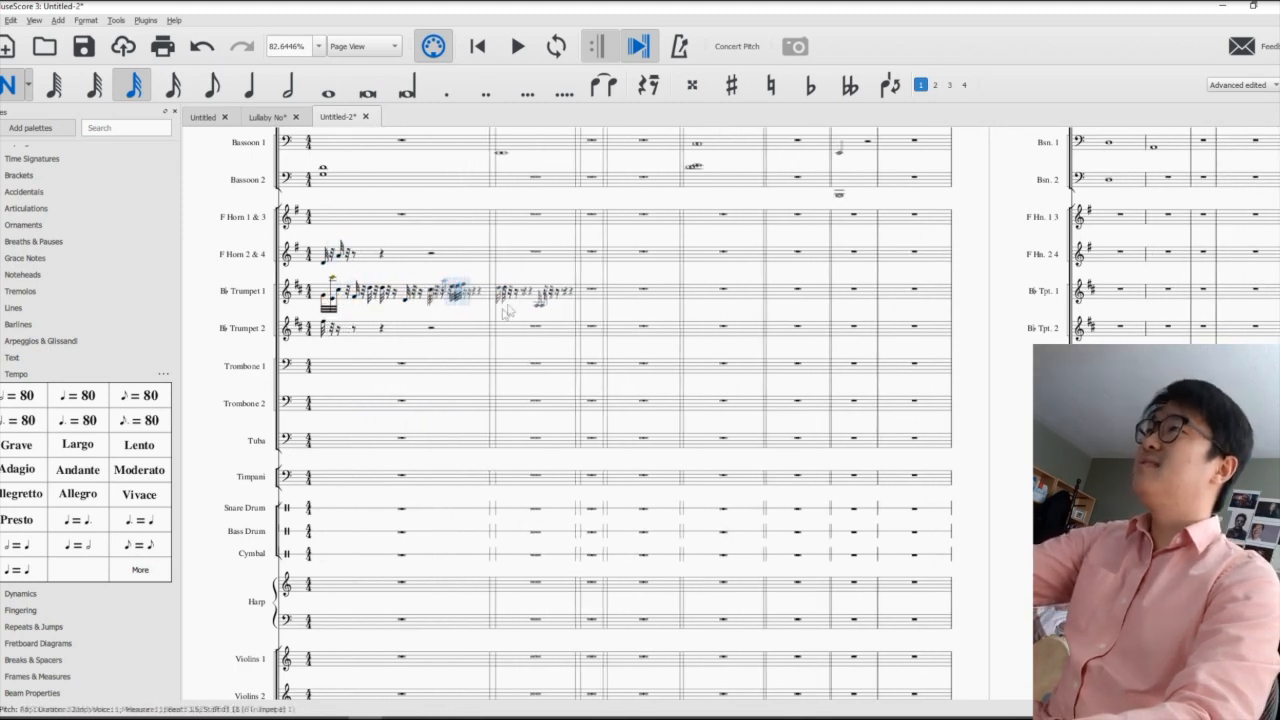
{"action": "left_click", "coordinate": [510, 306]}
{"action": "left_click", "coordinate": [534, 295]}
{"action": "left_click", "coordinate": [558, 298]}
{"action": "left_click", "coordinate": [640, 293]}
{"action": "left_click", "coordinate": [656, 291]}
{"action": "left_click", "coordinate": [684, 292]}
{"action": "left_click", "coordinate": [718, 291]}
{"action": "left_click", "coordinate": [744, 292]}
{"action": "left_click", "coordinate": [776, 292]}
{"action": "left_click", "coordinate": [812, 296]}
{"action": "left_click", "coordinate": [845, 292]}
{"action": "left_click", "coordinate": [855, 300]}
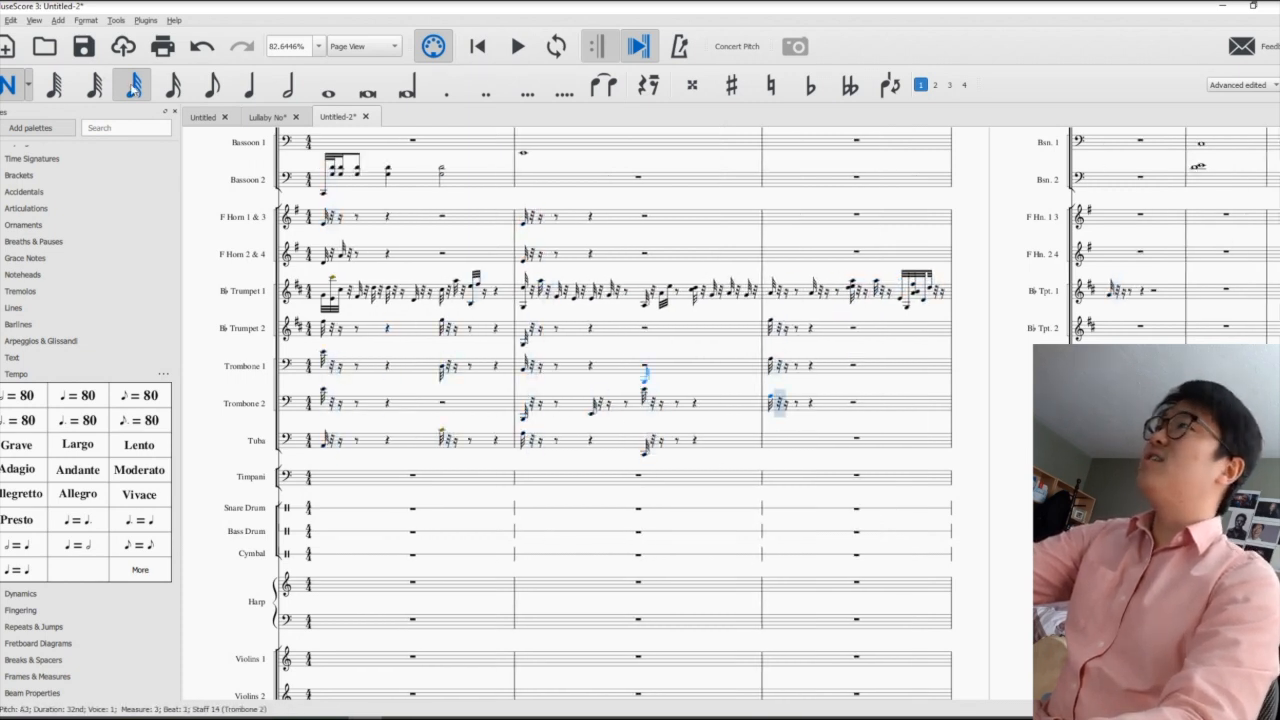
- Scatter 16th notes at random pitches across the horn, trumpet and trombone staves in measures 1 to 3
{"action": "left_click", "coordinate": [176, 86]}
{"action": "left_click", "coordinate": [343, 268]}
{"action": "left_click", "coordinate": [356, 239]}
{"action": "left_click", "coordinate": [439, 343]}
{"action": "left_click", "coordinate": [492, 367]}
{"action": "left_click", "coordinate": [386, 391]}
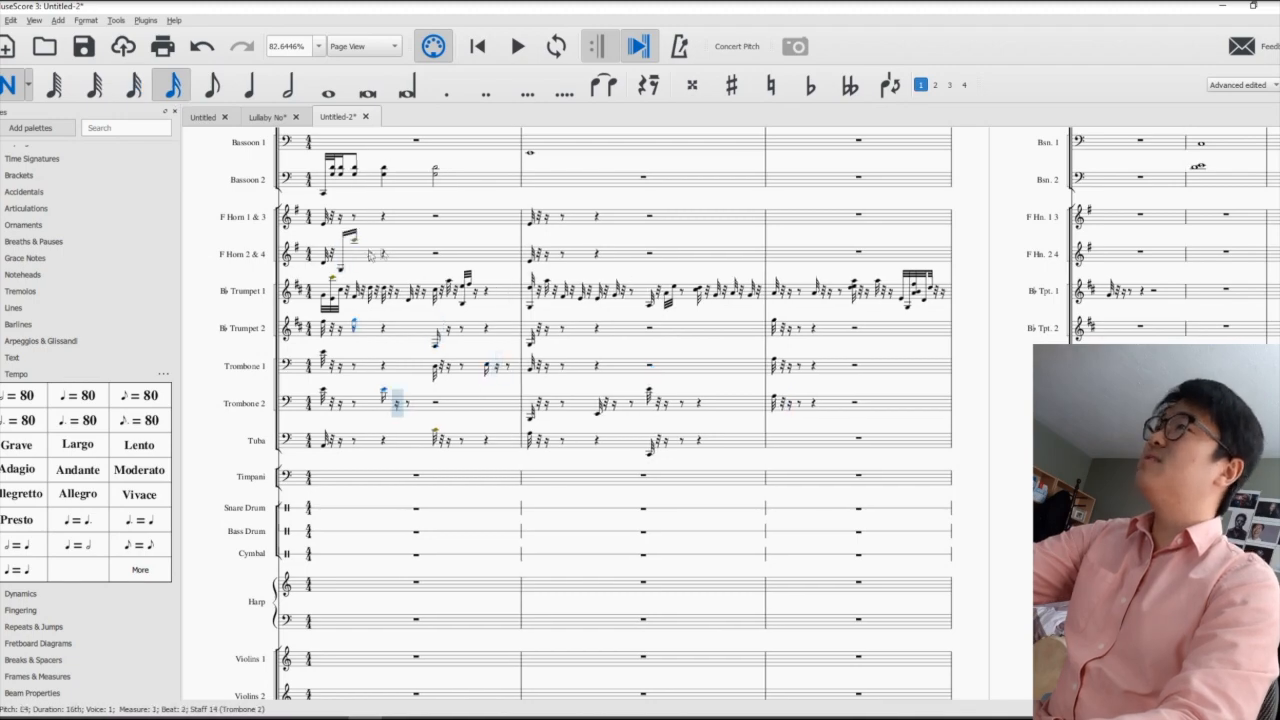
{"action": "left_click", "coordinate": [775, 353]}
{"action": "left_click", "coordinate": [623, 291]}
{"action": "left_click", "coordinate": [593, 205]}
{"action": "left_click", "coordinate": [649, 239]}
- Add random 16th notes to the clarinet, bassoon and oboe staves in measures 2 and 3
{"action": "scroll", "coordinate": [677, 309], "scroll_direction": "up", "scroll_amount": 3}
{"action": "left_click", "coordinate": [527, 343]}
{"action": "left_click", "coordinate": [527, 448]}
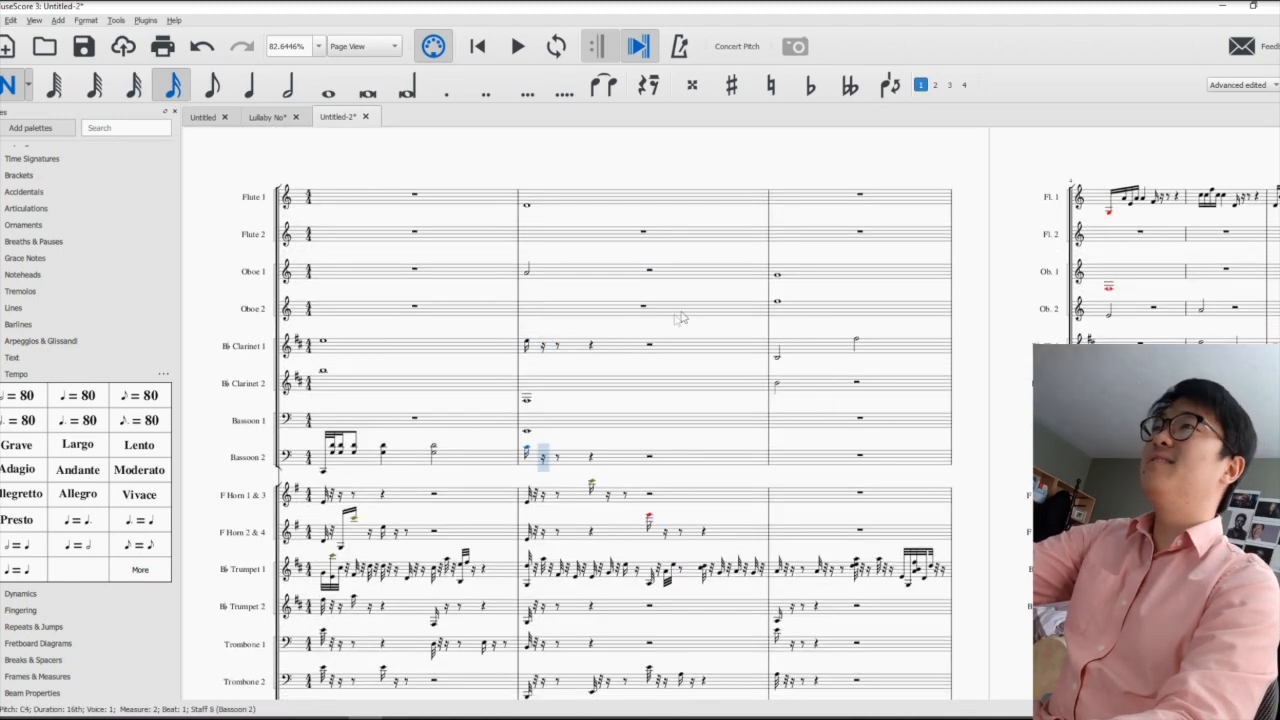
{"action": "left_click", "coordinate": [777, 411]}
{"action": "left_click", "coordinate": [777, 305]}
- Add random 16th notes to the woodwind, F Horn 2 & 4 and B♭ Trumpet 1 staves on the last page
{"action": "scroll", "coordinate": [686, 411], "scroll_direction": "down", "scroll_amount": 6}
{"action": "scroll", "coordinate": [726, 383], "scroll_direction": "up", "scroll_amount": 10}
{"action": "scroll", "coordinate": [571, 371], "scroll_direction": "down", "scroll_amount": 5}
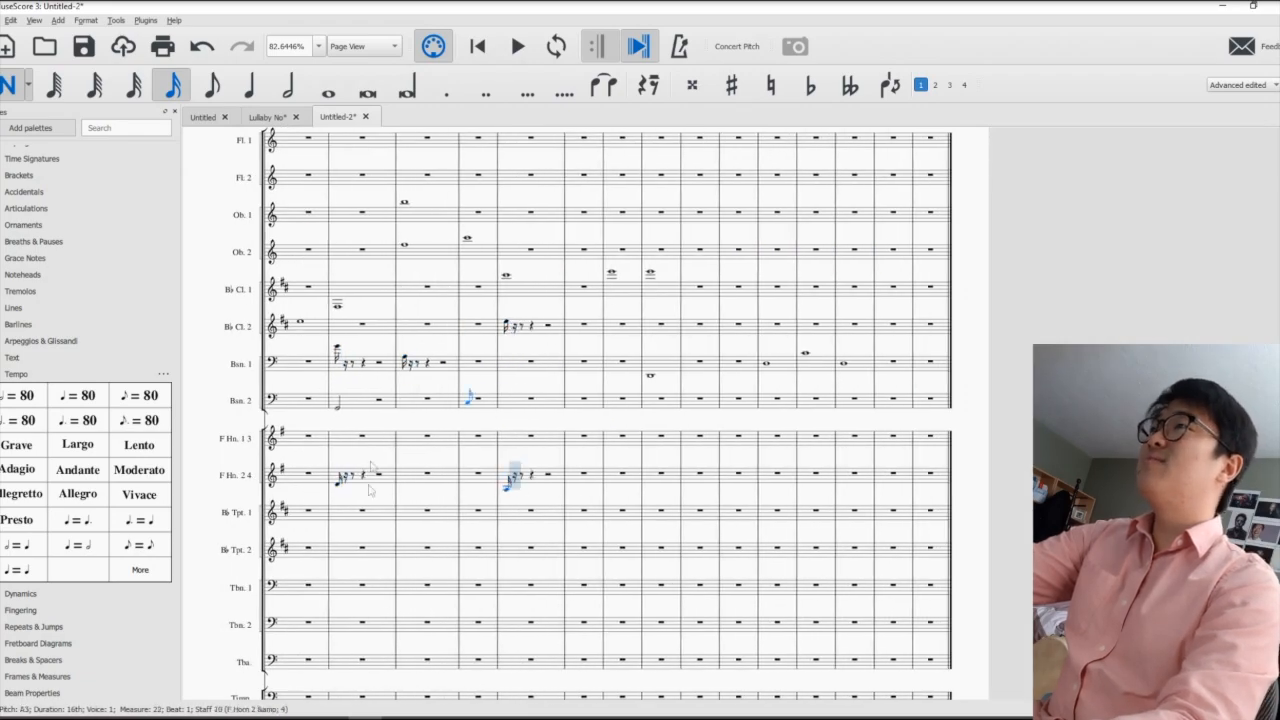
{"action": "left_click", "coordinate": [380, 513]}
- Enter a quarter note on the Snare Drum staff
{"action": "scroll", "coordinate": [437, 475], "scroll_direction": "left", "scroll_amount": 10}
{"action": "scroll", "coordinate": [430, 468], "scroll_direction": "down", "scroll_amount": 4}
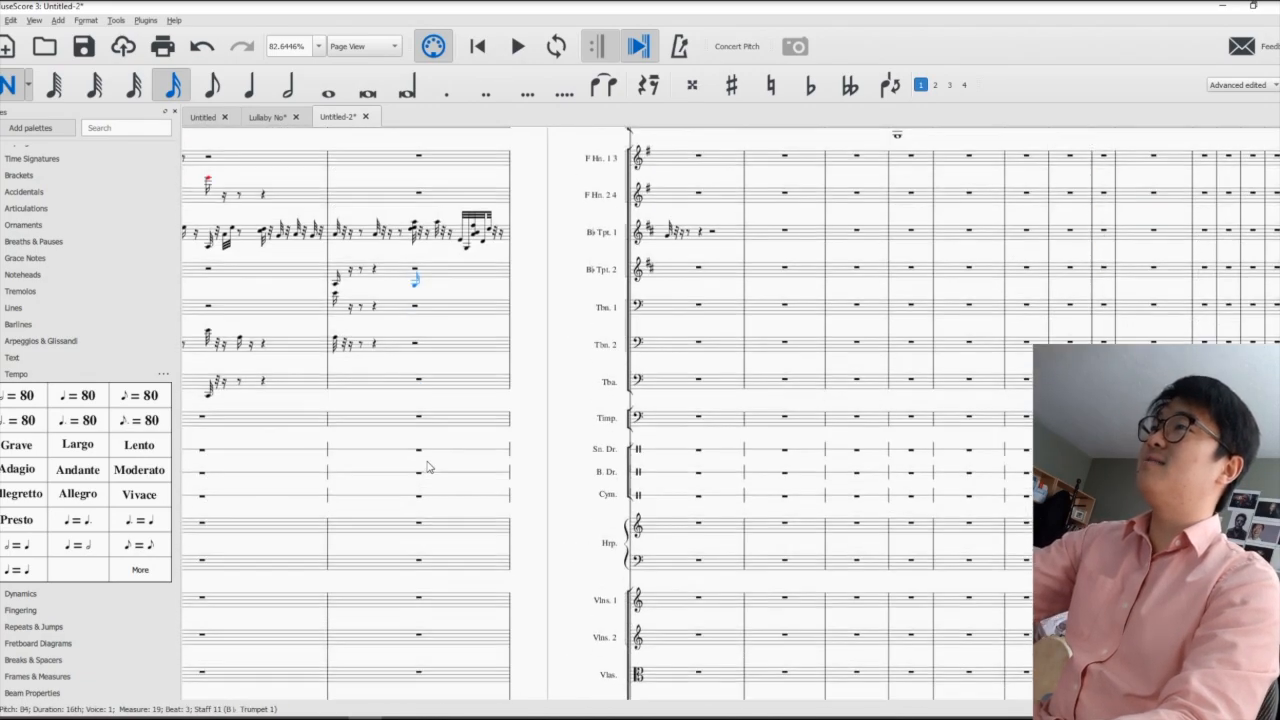
{"action": "scroll", "coordinate": [421, 462], "scroll_direction": "down", "scroll_amount": 2}
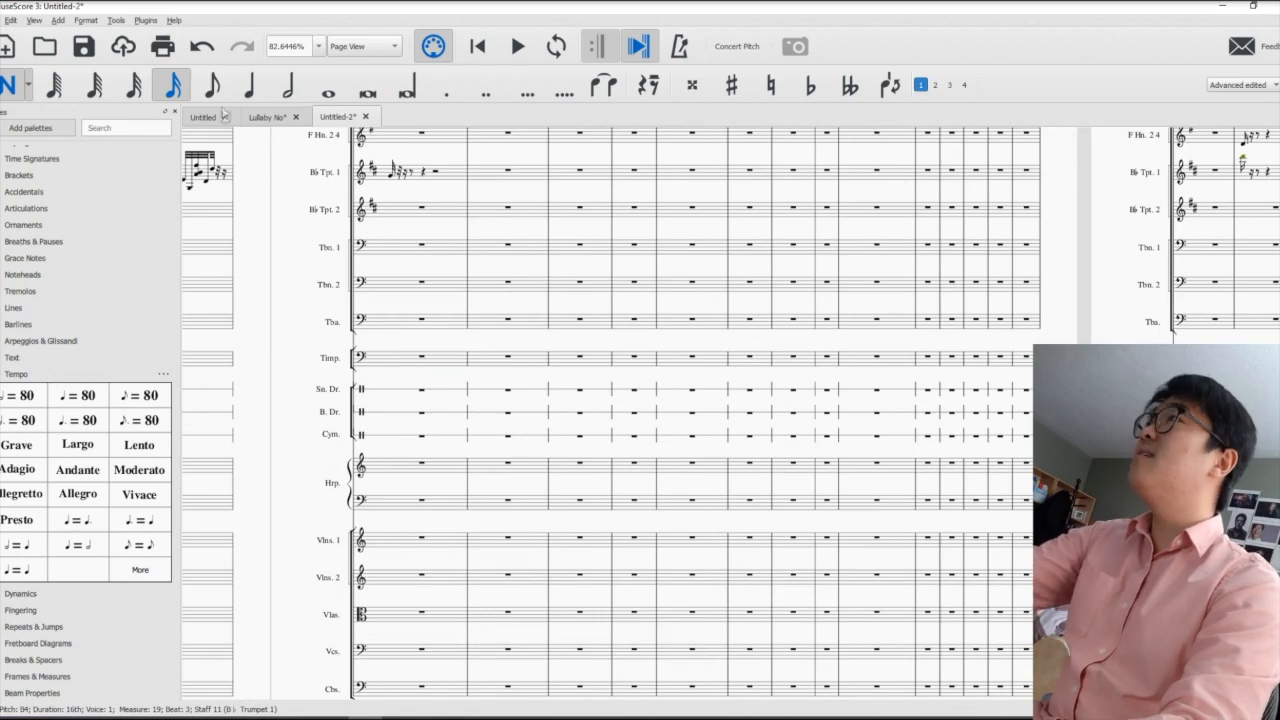
{"action": "left_click", "coordinate": [249, 87]}
{"action": "scroll", "coordinate": [355, 398], "scroll_direction": "left", "scroll_amount": 8}
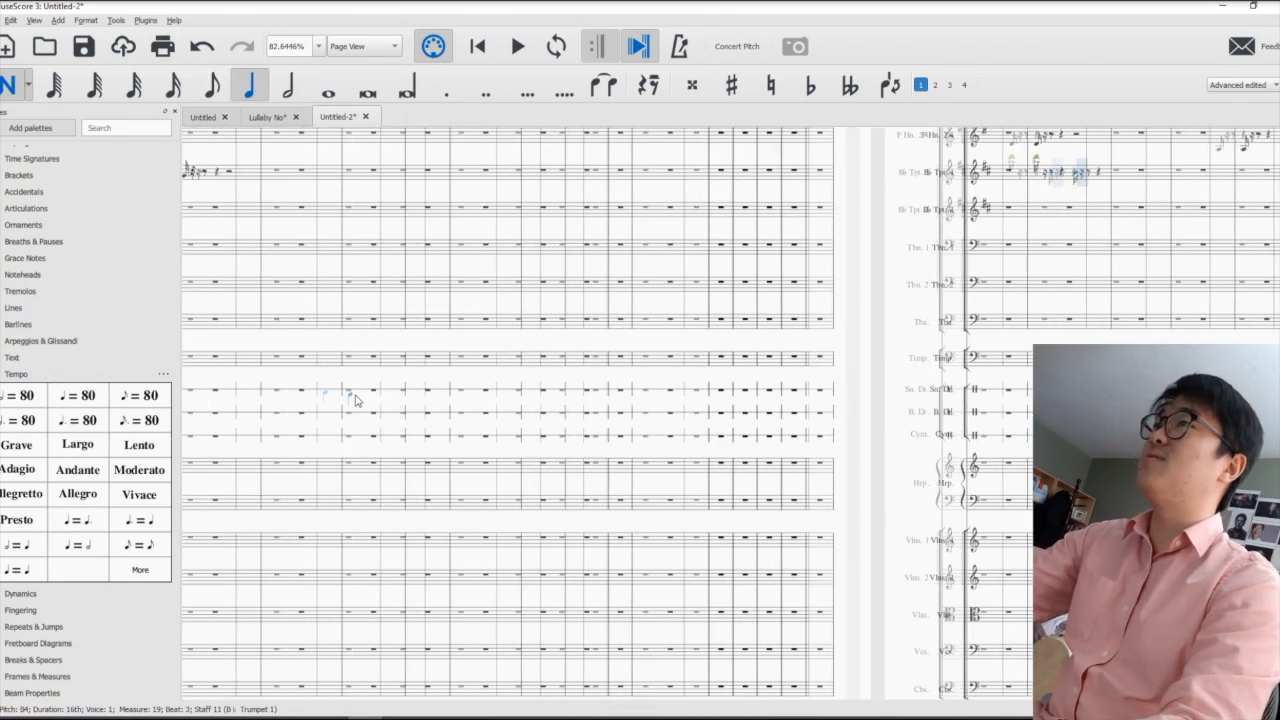
{"action": "scroll", "coordinate": [355, 396], "scroll_direction": "left", "scroll_amount": 5}
{"action": "left_click", "coordinate": [528, 386]}
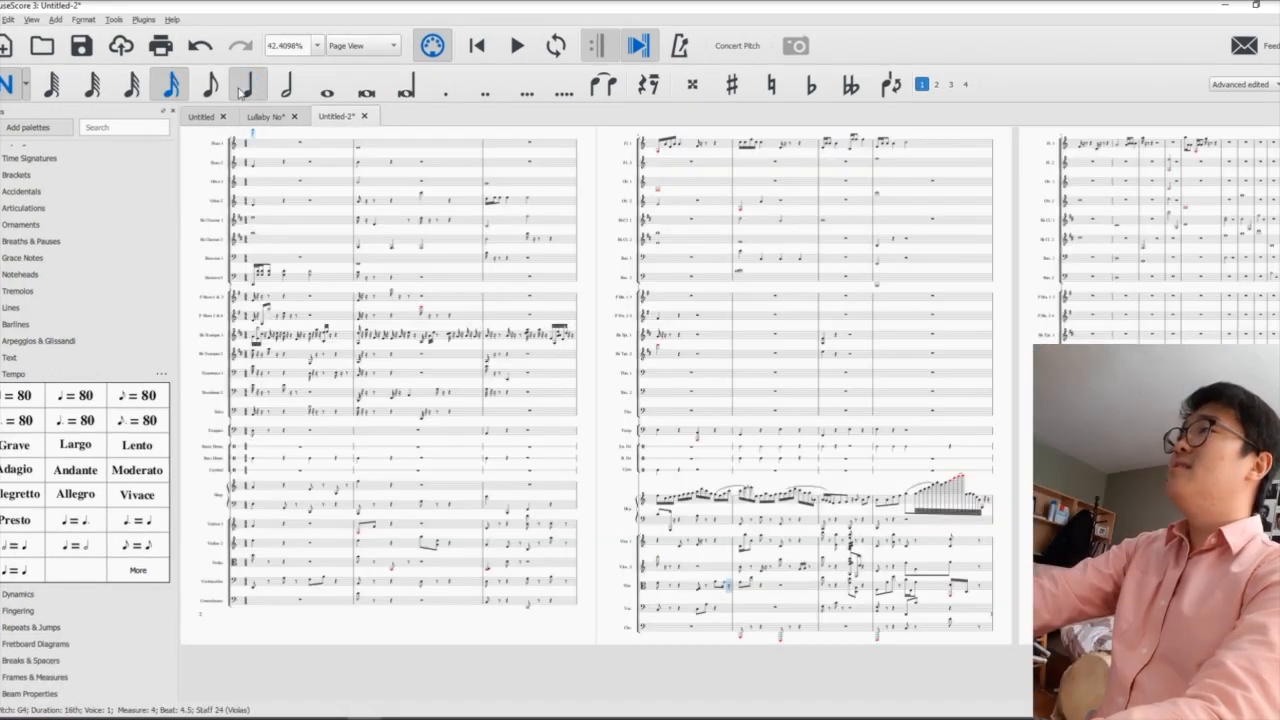
- Add quarter notes to Oboe 2 and B♭ Clarinet 1 in measure 3, plus a whole note to B♭ Trumpet 2 in measure 5
{"action": "left_click", "coordinate": [240, 93]}
{"action": "left_click", "coordinate": [487, 203]}
{"action": "left_click", "coordinate": [550, 218]}
{"action": "left_click", "coordinate": [284, 88]}
{"action": "left_click", "coordinate": [326, 91]}
{"action": "left_click", "coordinate": [658, 281]}
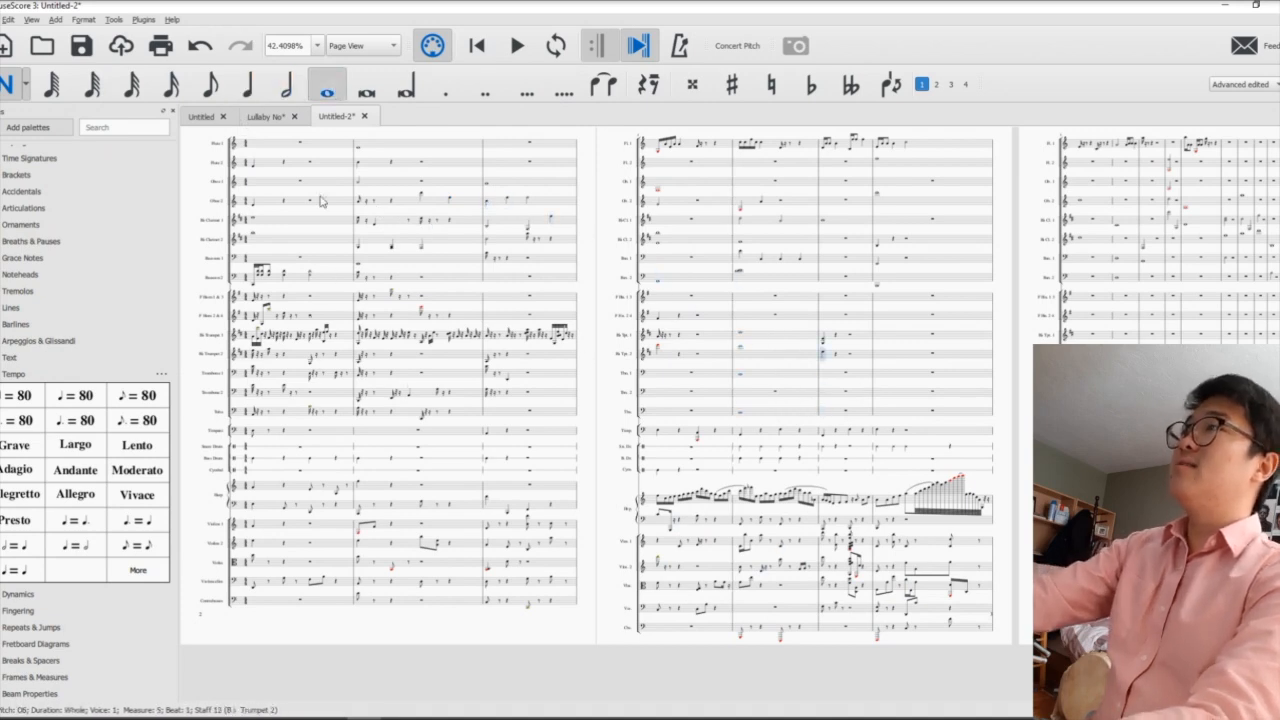
- Leave note input and play back the orchestral score from the first measure of Flute 1
{"action": "key", "text": "Escape"}
{"action": "left_click", "coordinate": [300, 146]}
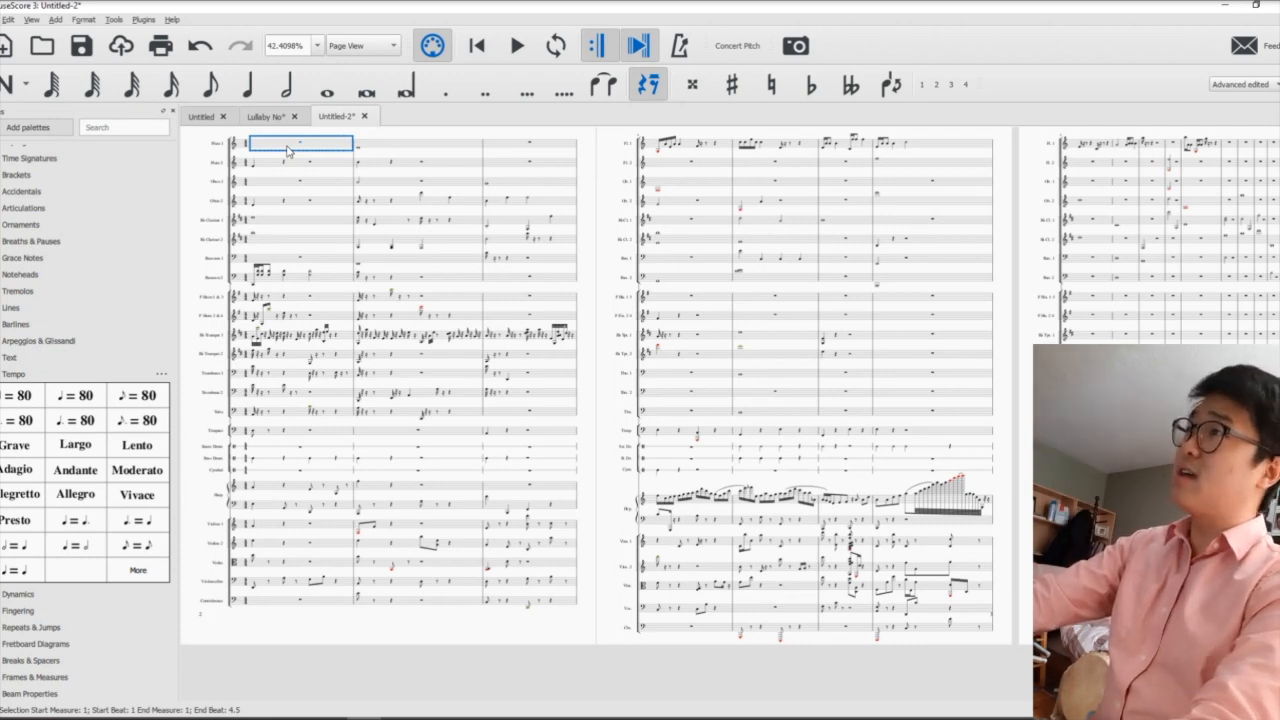
{"action": "key", "text": "space"}
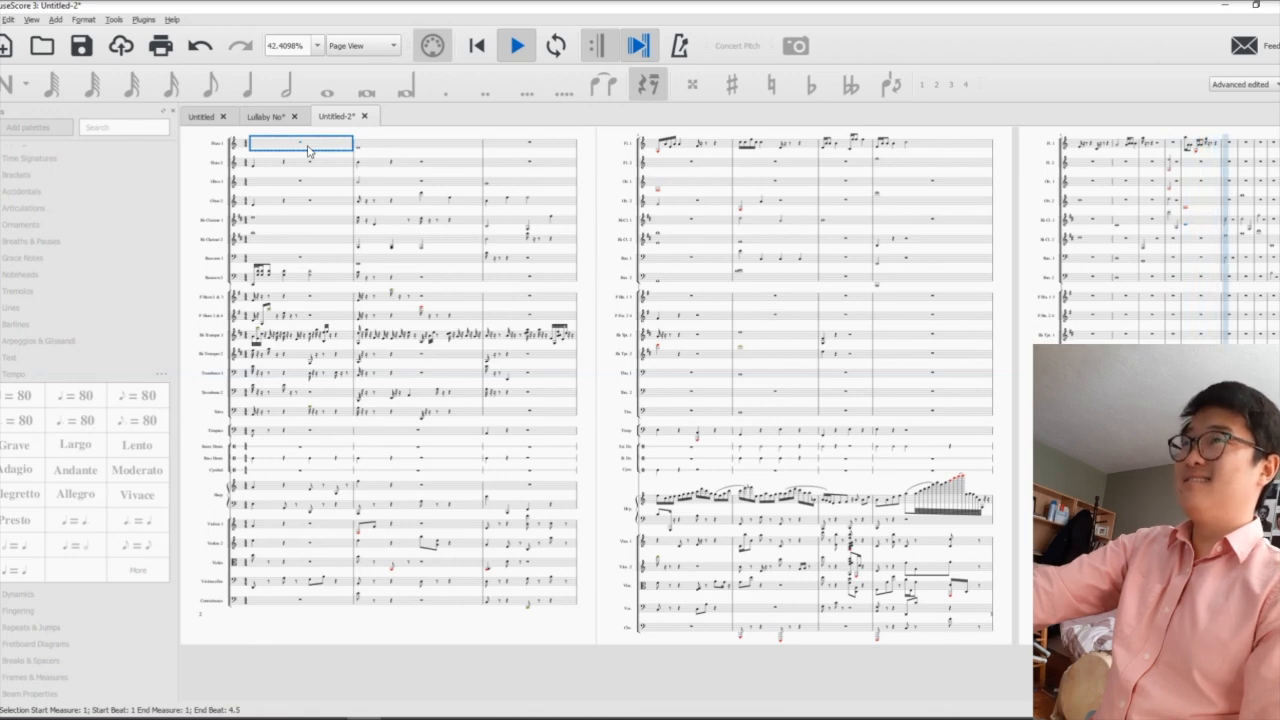
{"action": "key", "text": "space"}
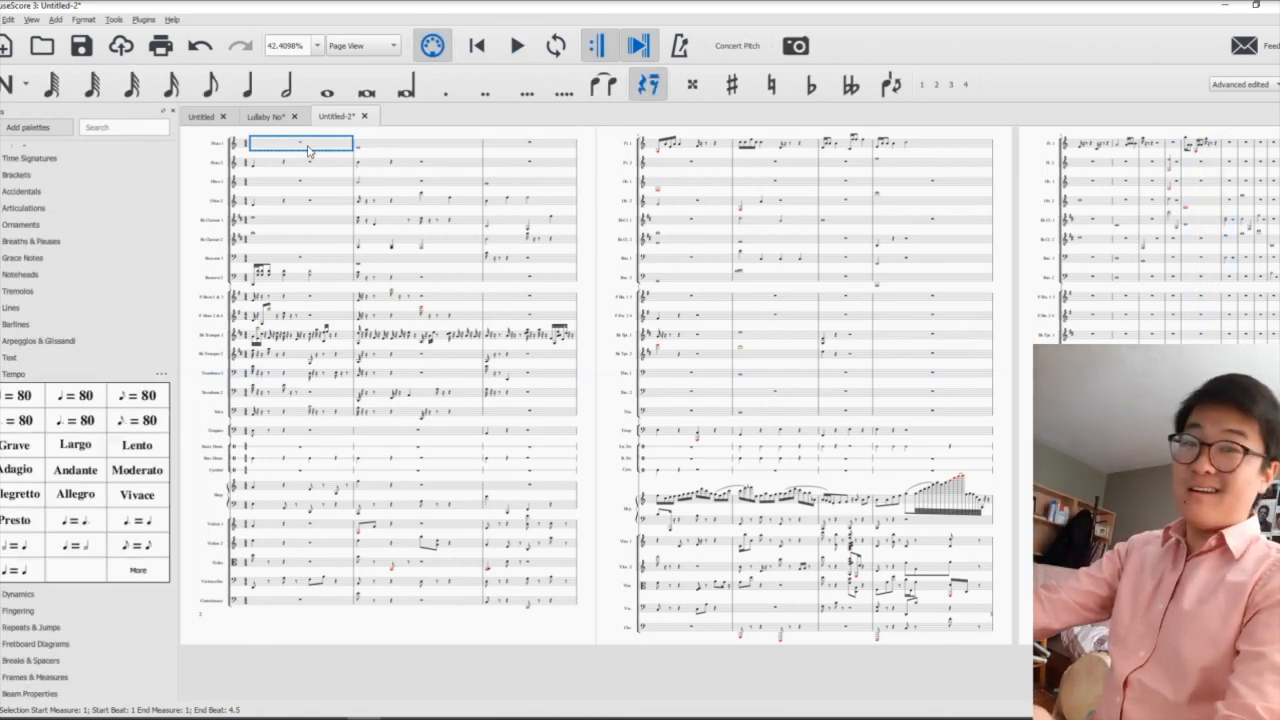
{"action": "left_click_drag", "start_coordinate": [214, 368], "coordinate": [288, 246]}
{"action": "right_click", "coordinate": [288, 246]}
{"action": "left_click", "coordinate": [572, 541]}
{"action": "left_click_drag", "start_coordinate": [512, 618], "coordinate": [168, 683]}
{"action": "left_click_drag", "start_coordinate": [731, 651], "coordinate": [429, 667]}
{"action": "left_click_drag", "start_coordinate": [846, 637], "coordinate": [692, 664]}
{"action": "left_click", "coordinate": [8, 19]}
{"action": "left_click", "coordinate": [6, 19]}
- Switch to the "Lullaby No.3" score and play it back
{"action": "left_click", "coordinate": [265, 116]}
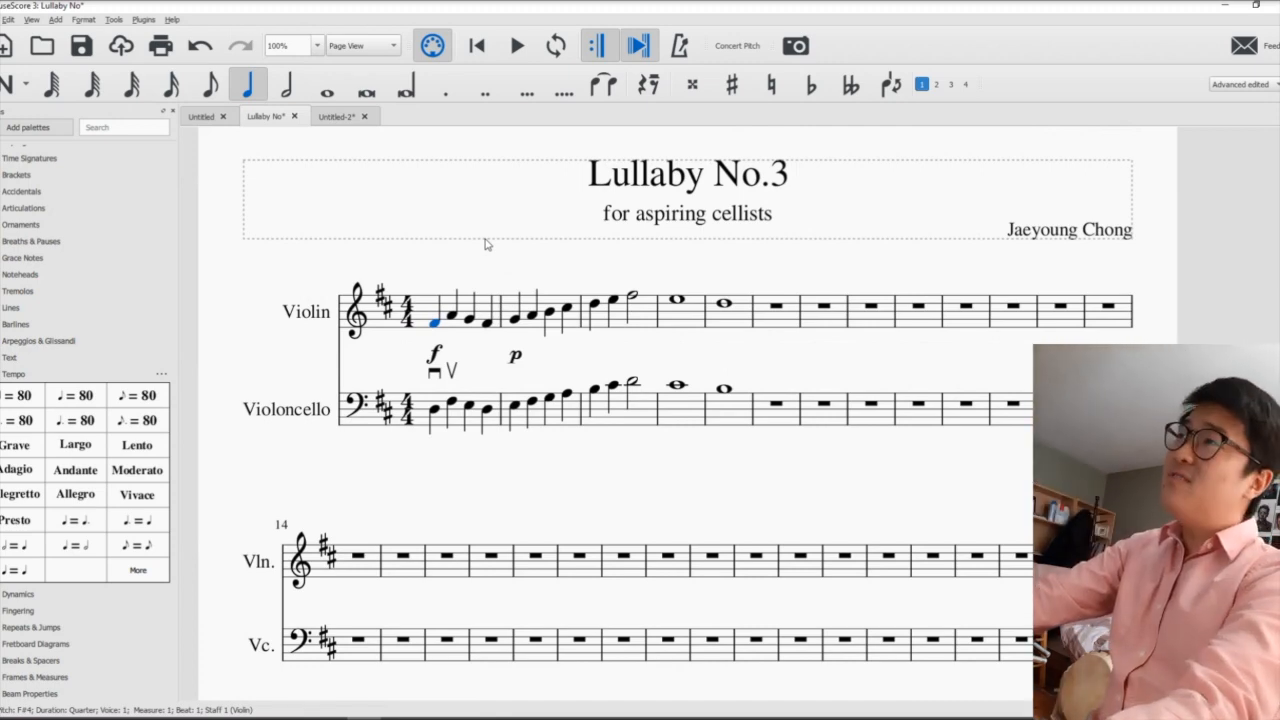
{"action": "left_click", "coordinate": [770, 420]}
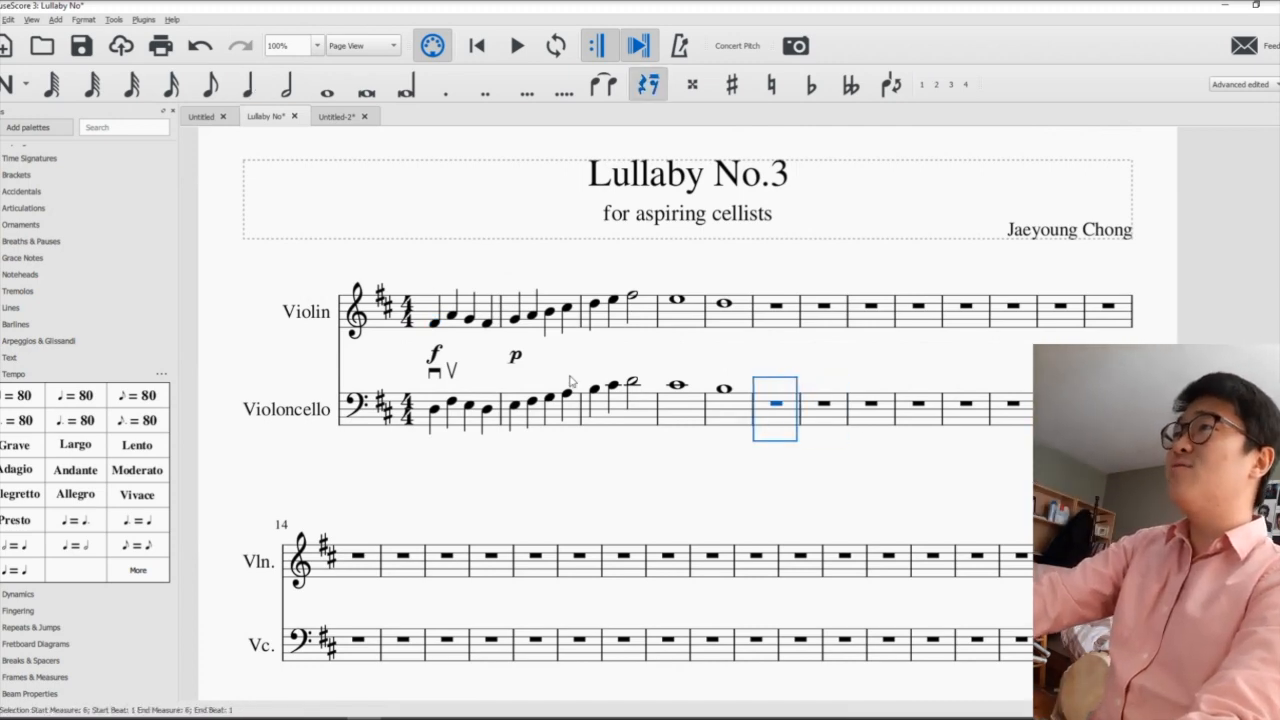
{"action": "left_click", "coordinate": [750, 437]}
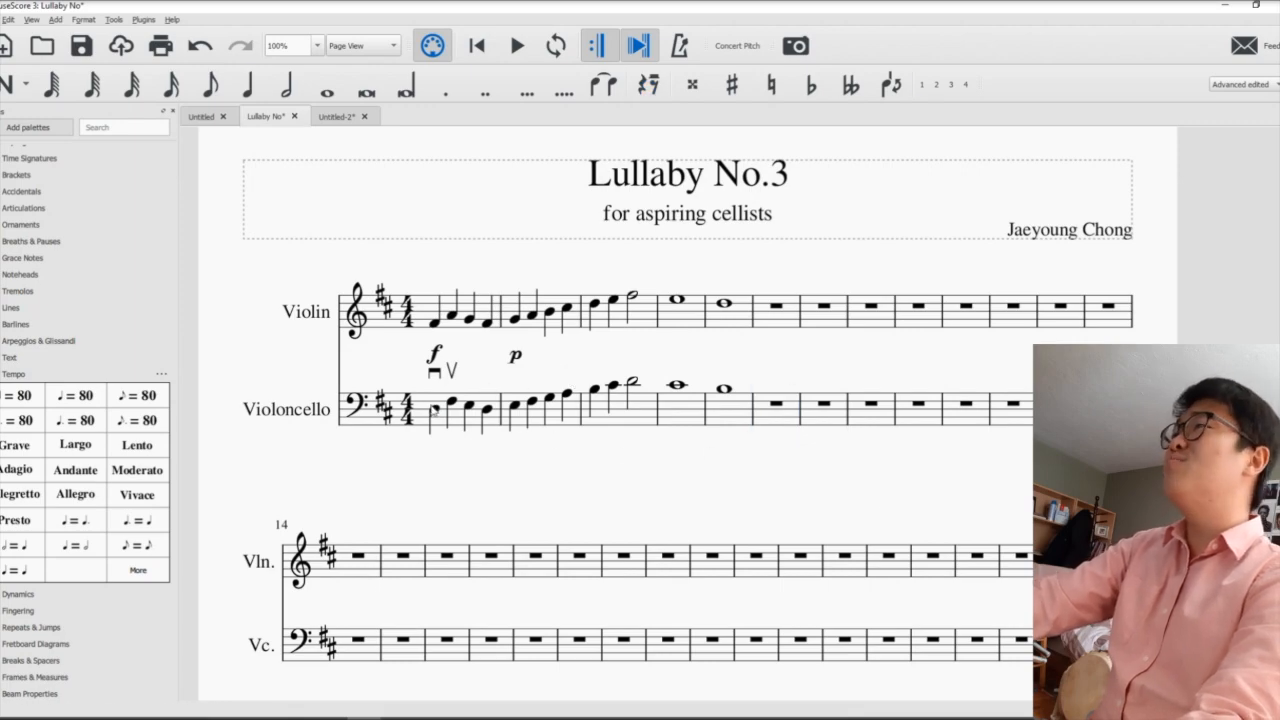
{"action": "key", "text": "space"}
- Return to the "Untitled-2" orchestral score and look over its first pages
{"action": "left_click", "coordinate": [336, 116]}
{"action": "left_click_drag", "start_coordinate": [361, 194], "coordinate": [775, 316]}
{"action": "left_click", "coordinate": [411, 201]}
{"action": "left_click_drag", "start_coordinate": [475, 200], "coordinate": [455, 145]}
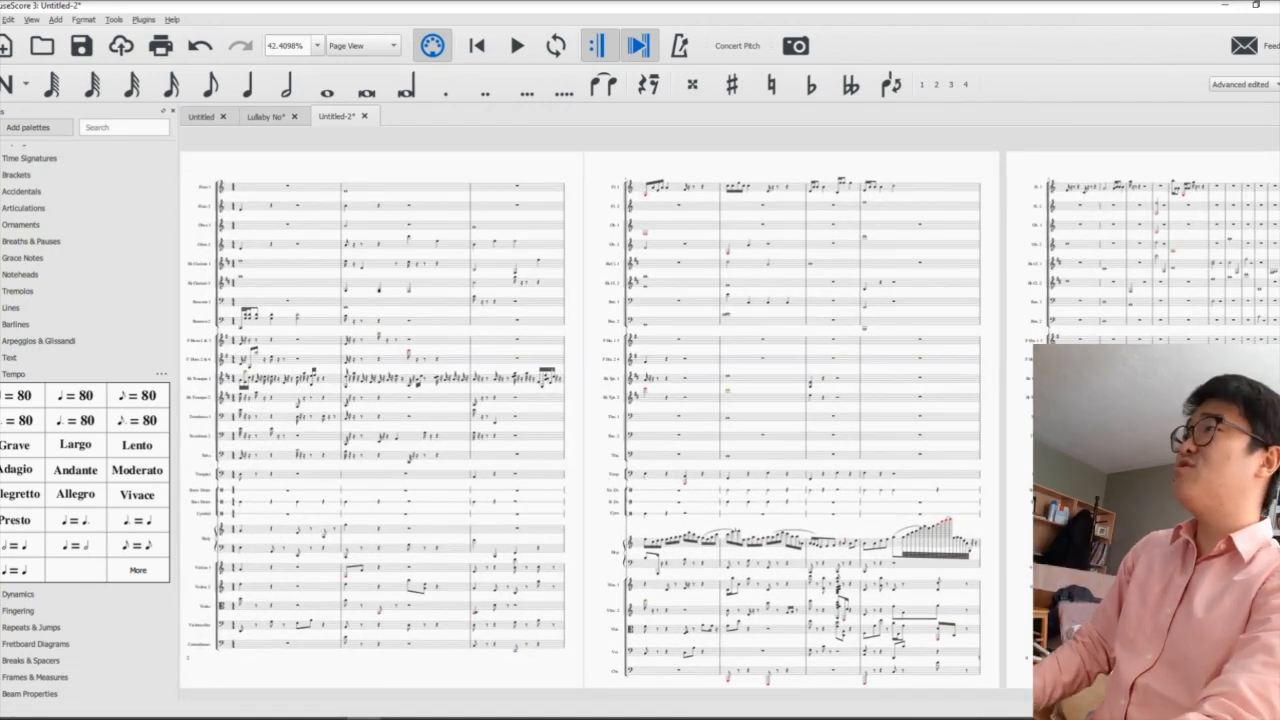
- Add trills to the violin and cello whole notes in measure 4 of "Lullaby No.3" and play them back
{"action": "left_click", "coordinate": [2, 225]}
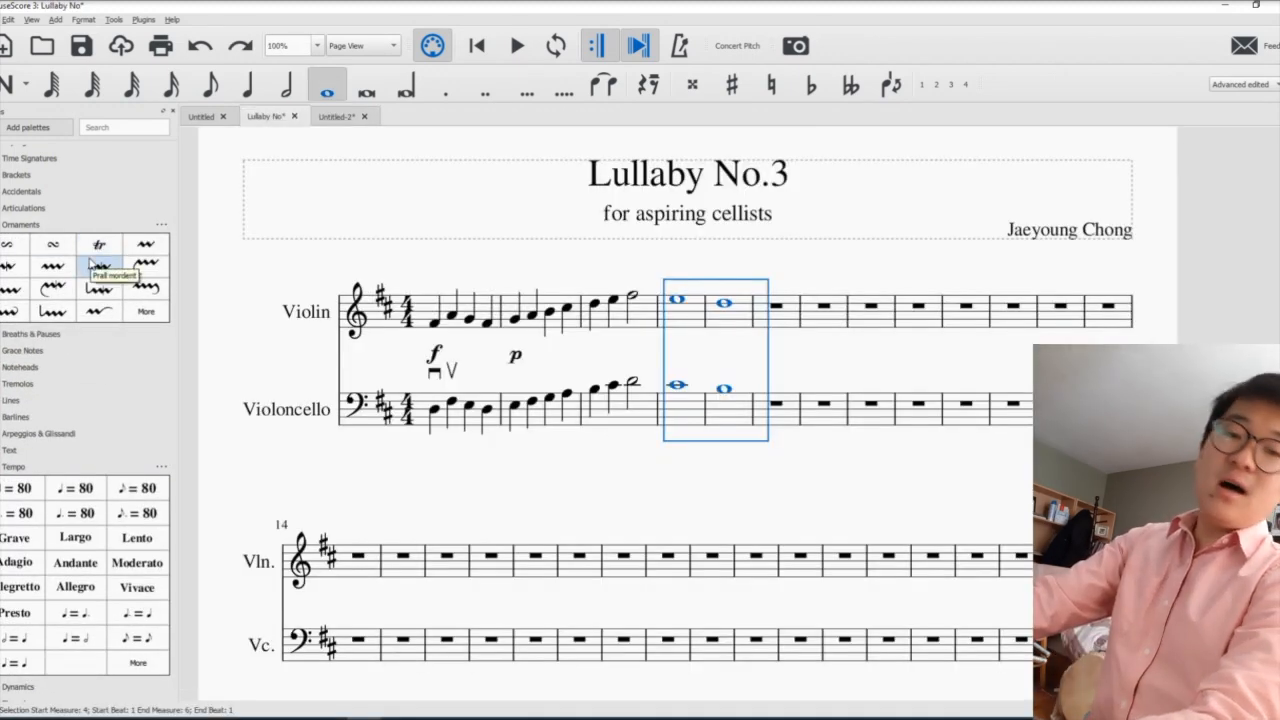
{"action": "left_click_drag", "start_coordinate": [99, 244], "coordinate": [593, 302]}
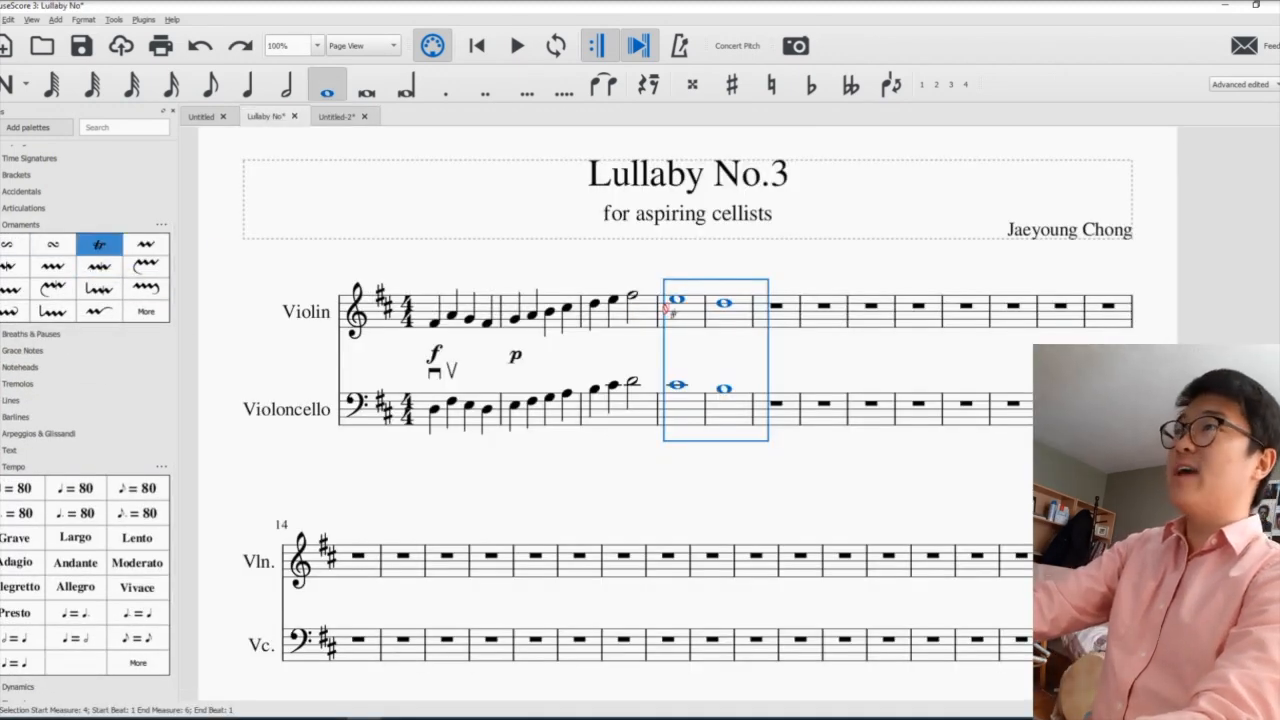
{"action": "left_click_drag", "start_coordinate": [677, 302], "coordinate": [677, 300]}
{"action": "left_click", "coordinate": [677, 384]}
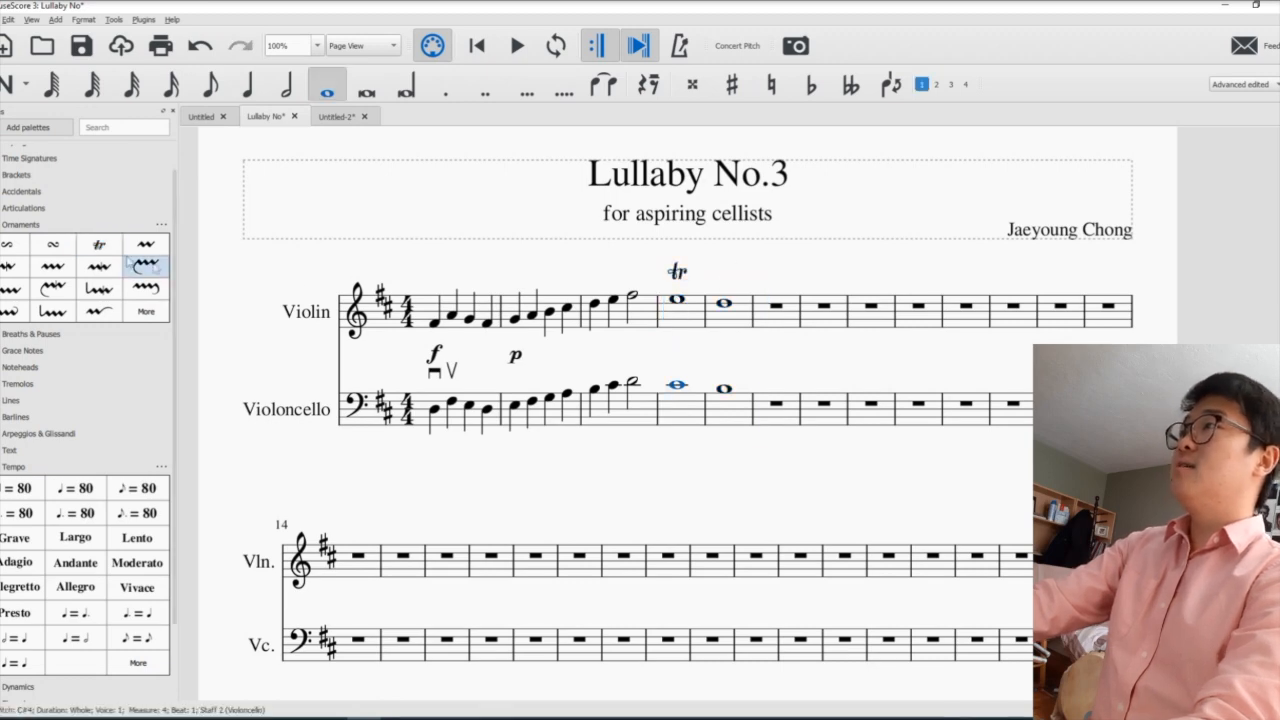
{"action": "left_click_drag", "start_coordinate": [778, 395], "coordinate": [680, 390]}
{"action": "key", "text": "space"}
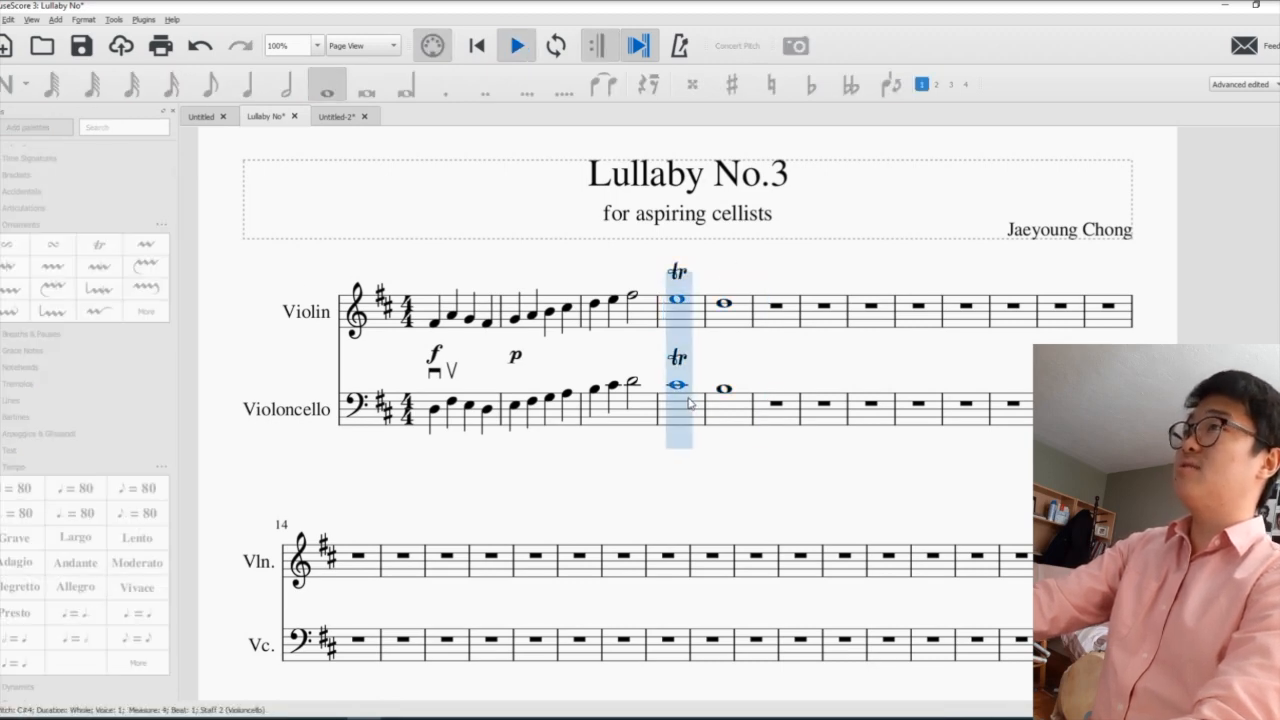
{"action": "key", "text": "space"}
- Delete the trills from the cello and violin whole notes in measure 4
{"action": "left_click", "coordinate": [678, 357]}
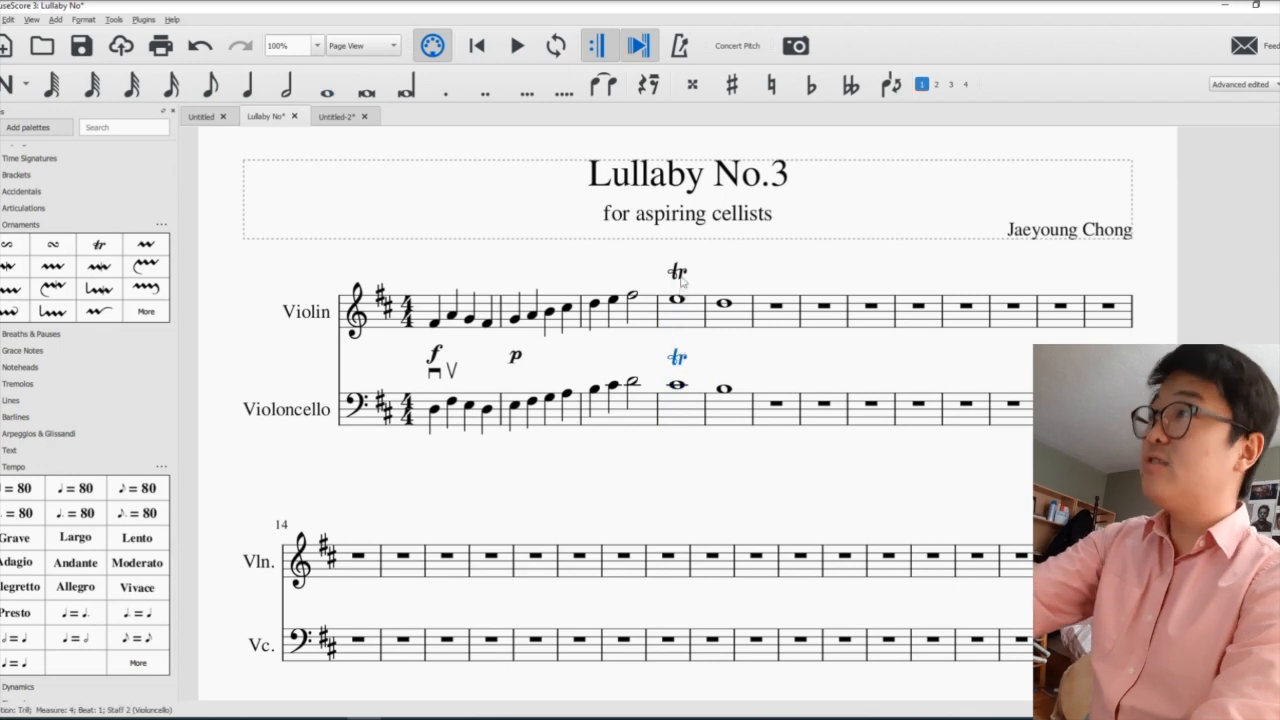
{"action": "key", "text": "Delete"}
{"action": "left_click", "coordinate": [678, 272]}
{"action": "key", "text": "Delete"}
- Try a slur from the violin's whole note in measure 4 to the following note and remove it
{"action": "left_click", "coordinate": [676, 300]}
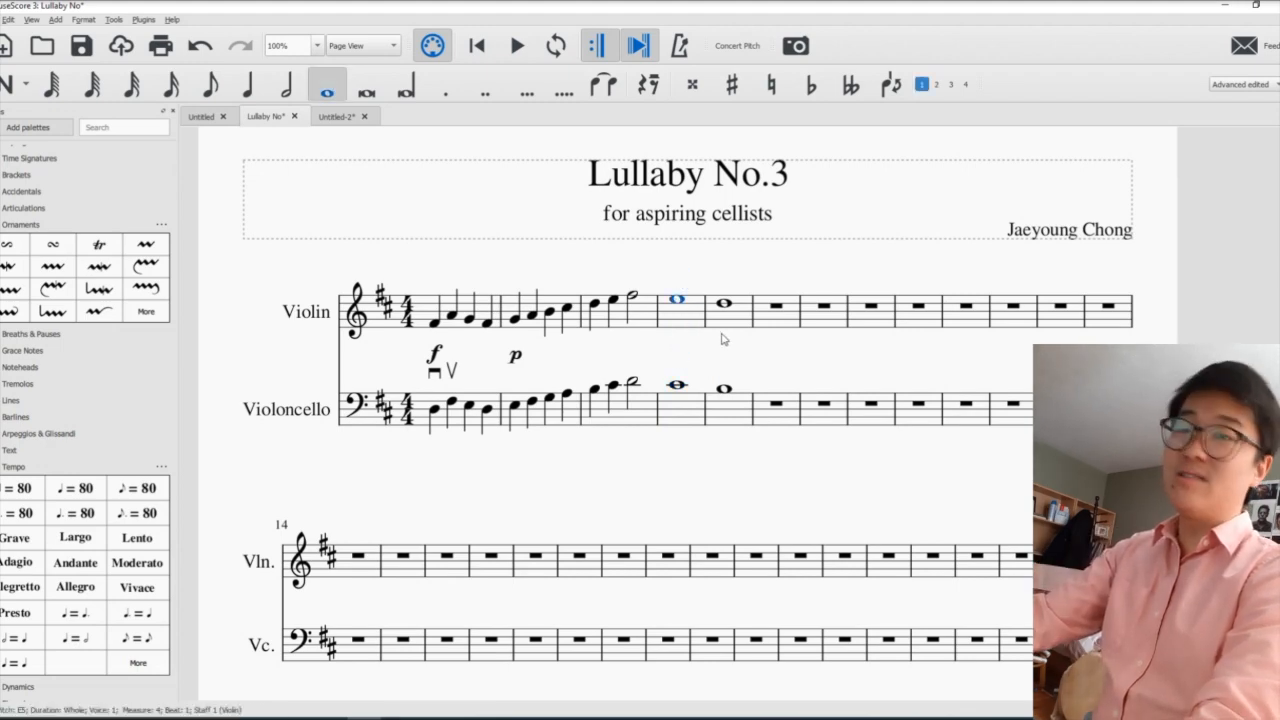
{"action": "key", "text": "s"}
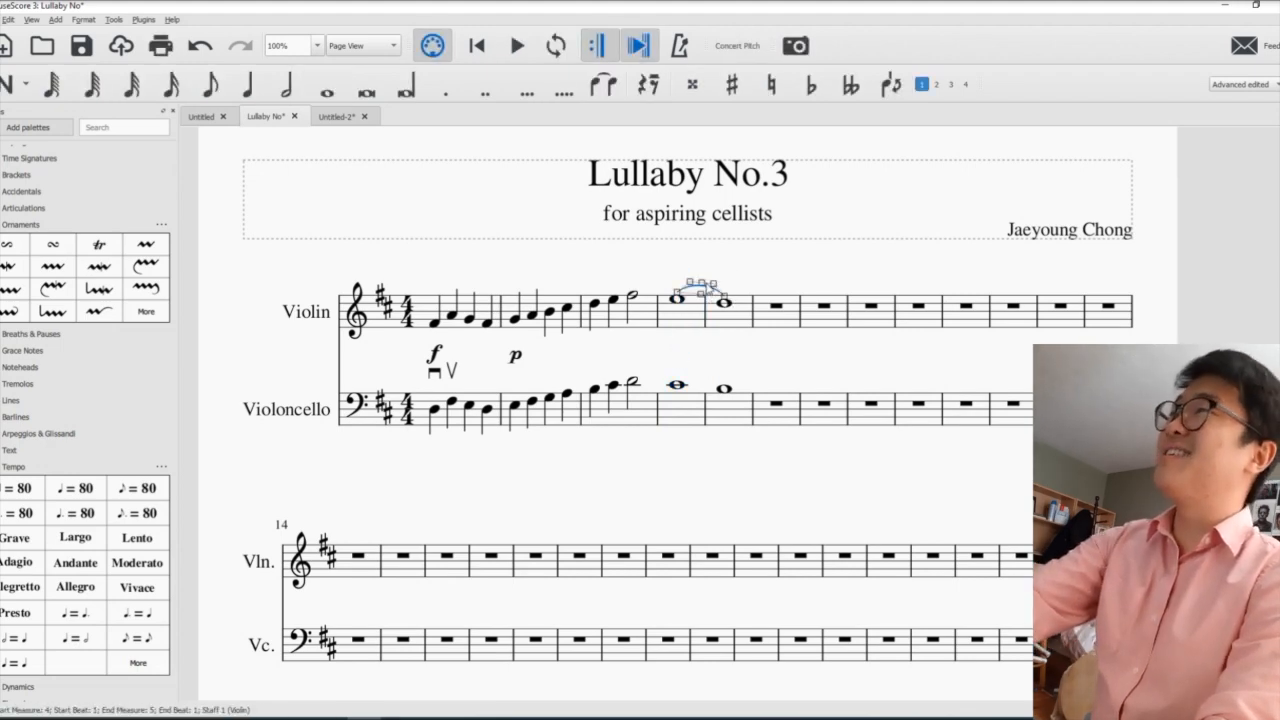
{"action": "key", "text": "Delete"}
- Close the Ornaments palette and look through the Articulations, Accidentals, Breaths & Pauses and Grace Notes palettes
{"action": "left_click", "coordinate": [14, 224]}
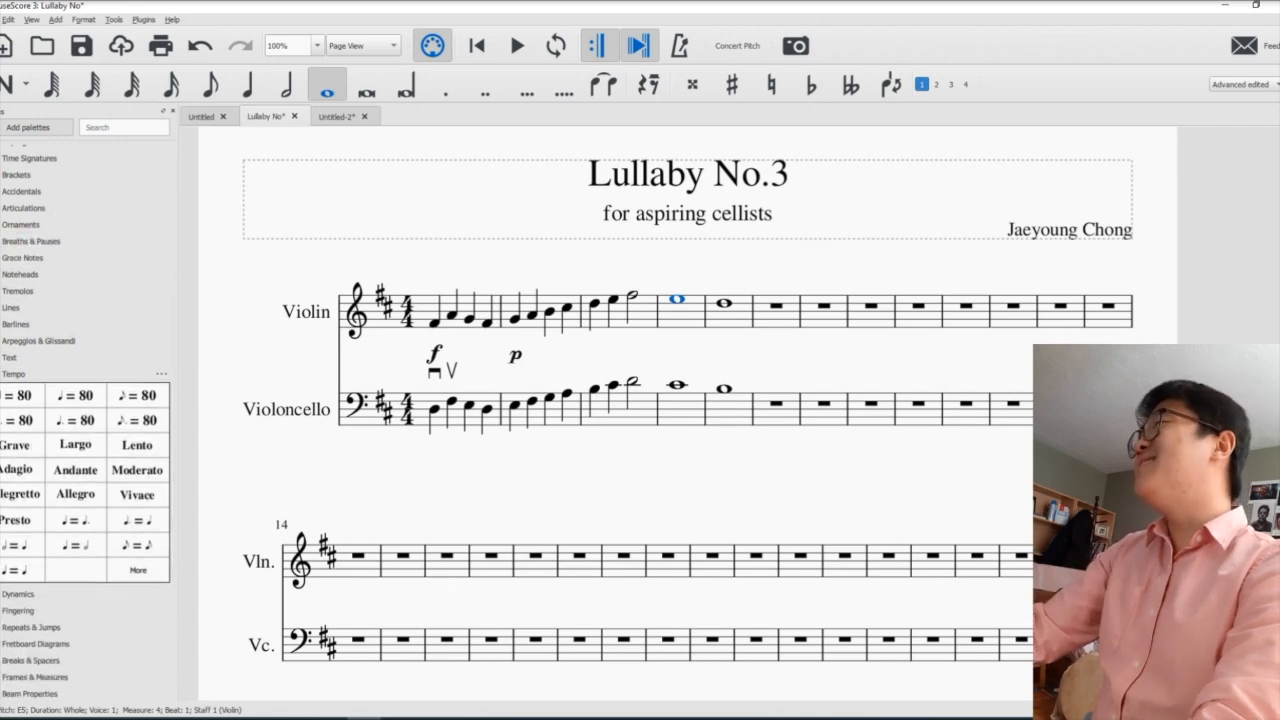
{"action": "left_click", "coordinate": [20, 208]}
{"action": "left_click", "coordinate": [20, 208]}
{"action": "left_click", "coordinate": [20, 191]}
{"action": "left_click", "coordinate": [20, 191]}
{"action": "left_click", "coordinate": [20, 241]}
{"action": "left_click", "coordinate": [20, 241]}
{"action": "left_click", "coordinate": [20, 258]}
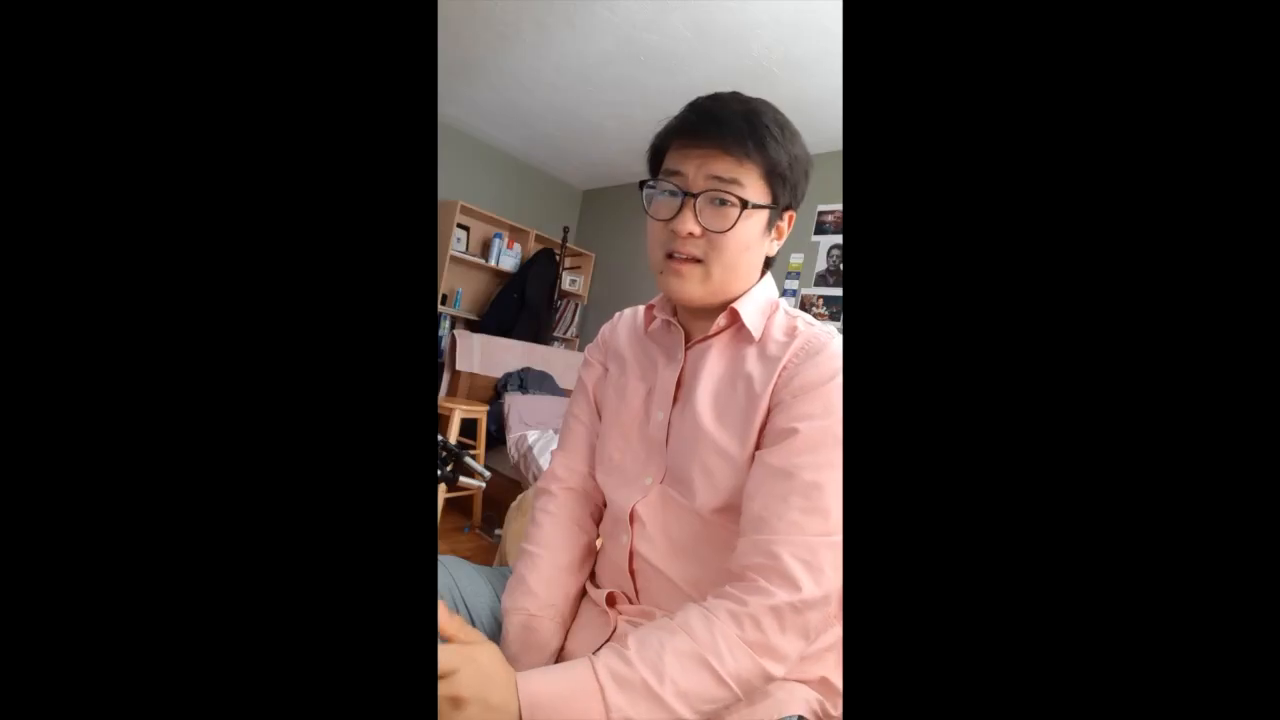